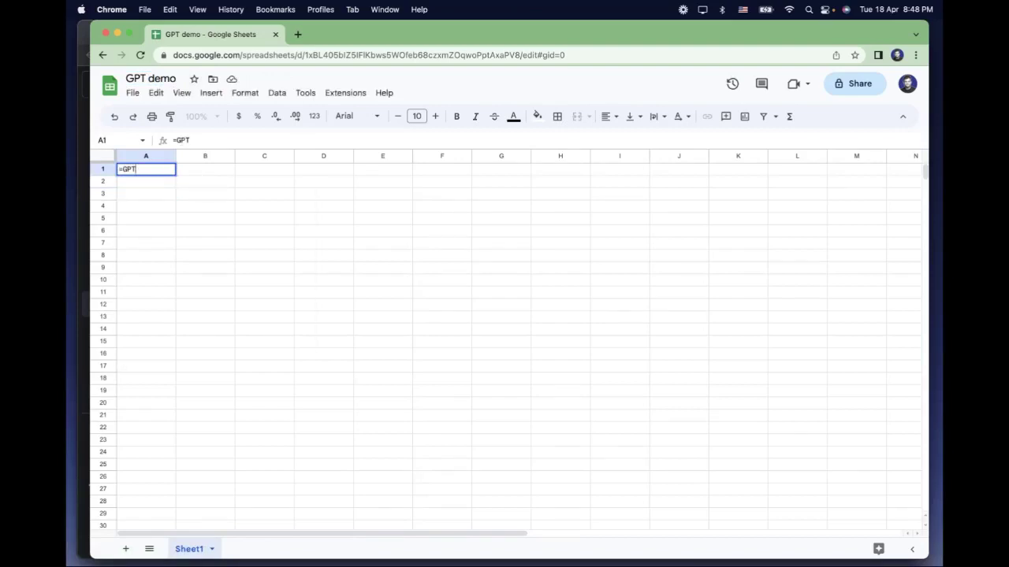
pyautogui.write('(')
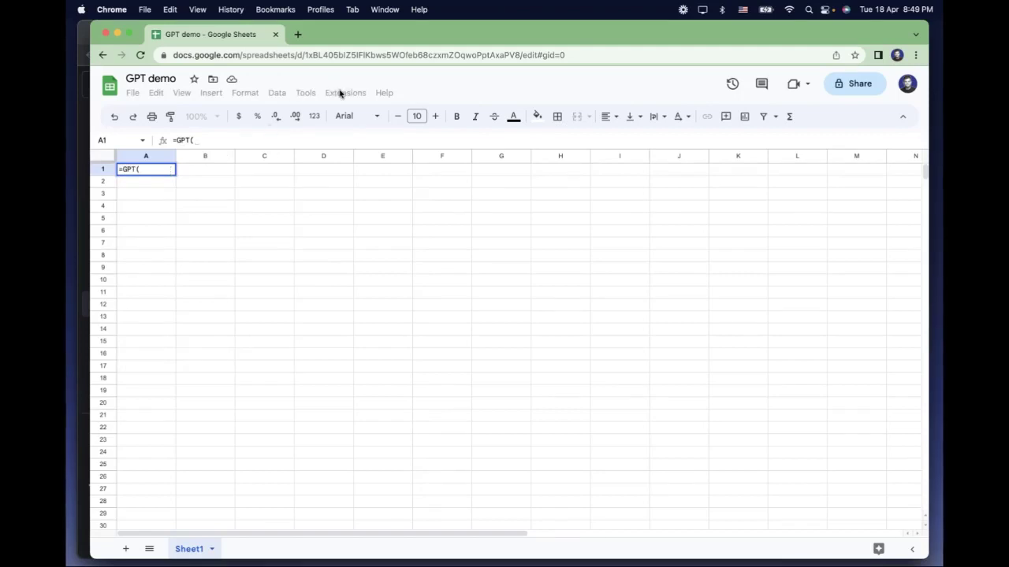
pyautogui.write('B4')
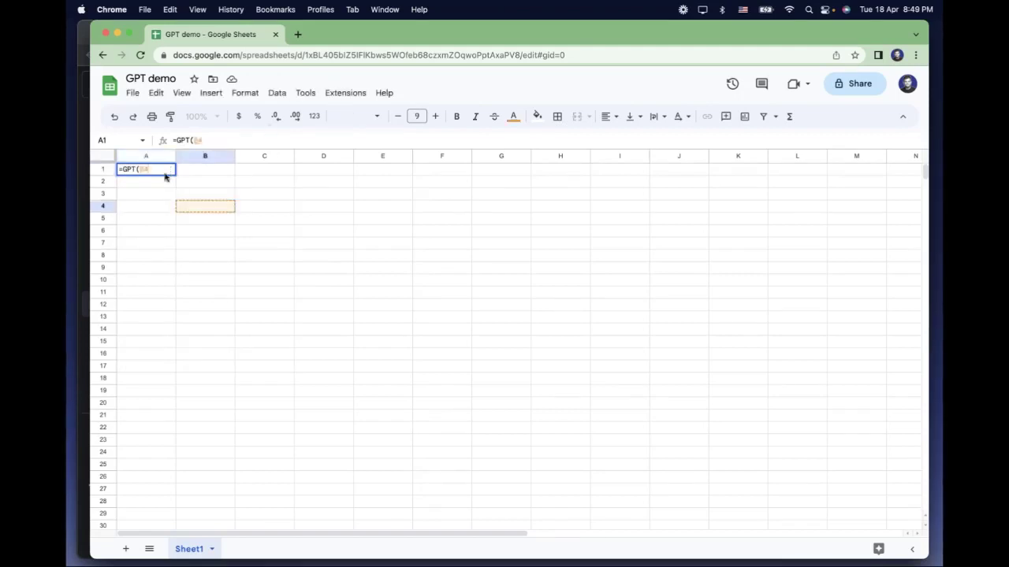
pyautogui.press('BackSpace')
pyautogui.press('Escape')
pyautogui.press('Down')
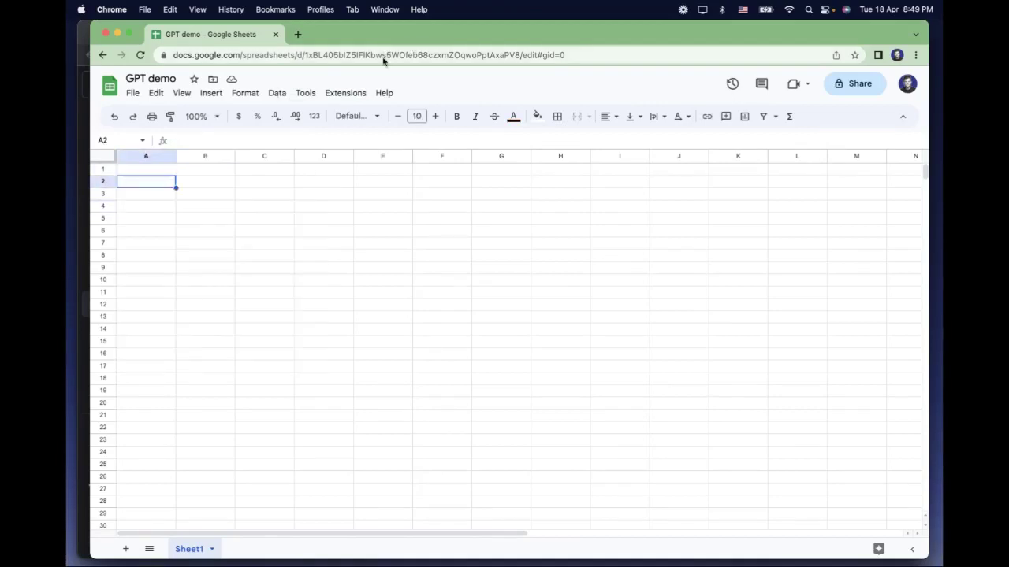
# - Launch the sidebar of the GPT for Sheets and Docs extension
pyautogui.click(346, 93)
pyautogui.moveTo(410, 208)
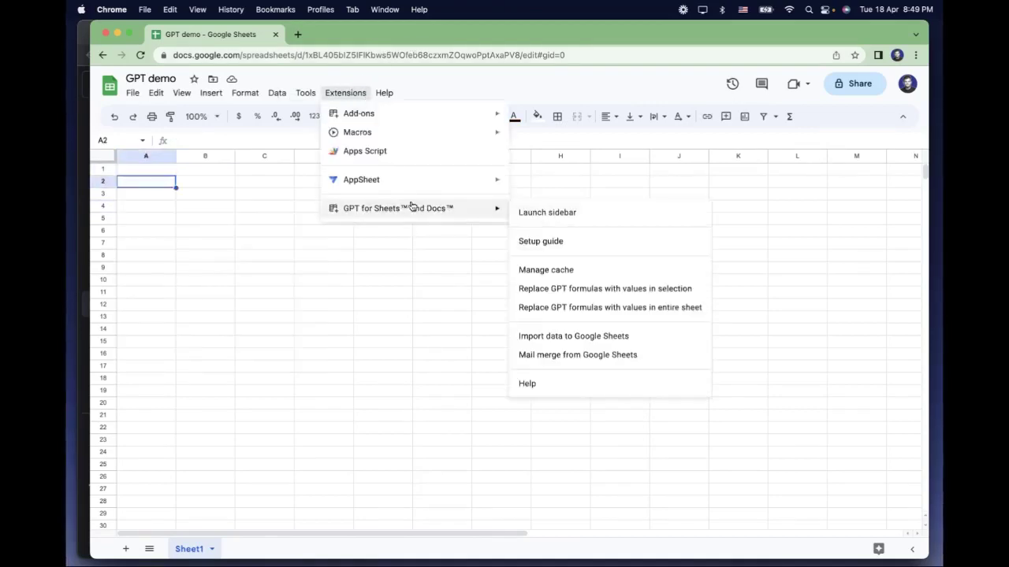
pyautogui.click(565, 225)
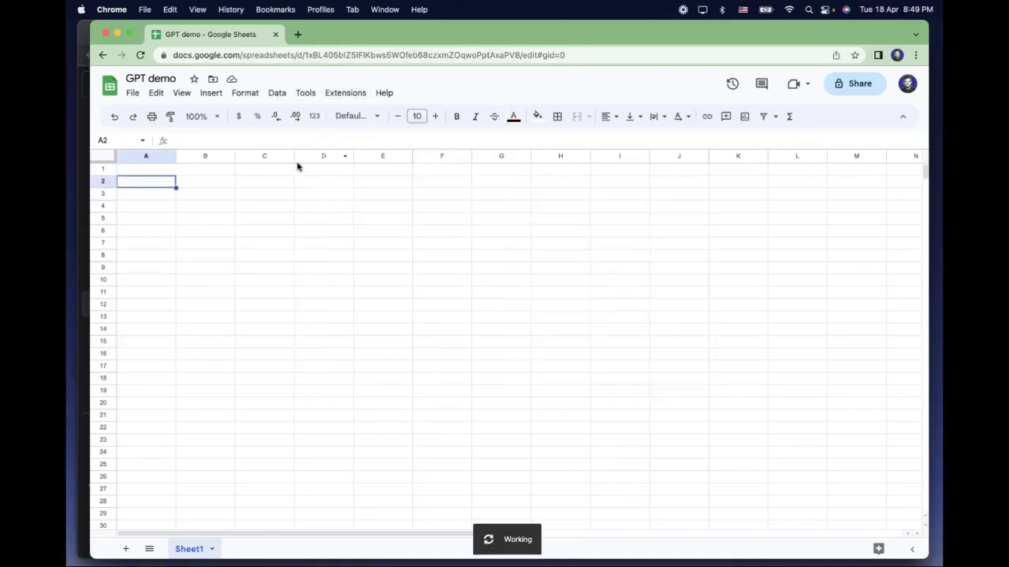
pyautogui.click(345, 93)
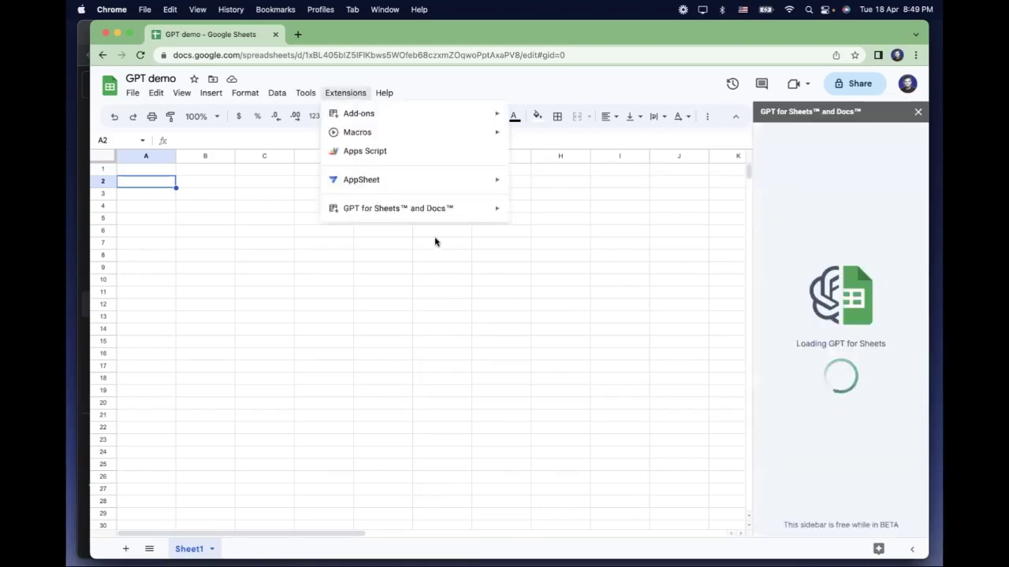
pyautogui.moveTo(432, 209)
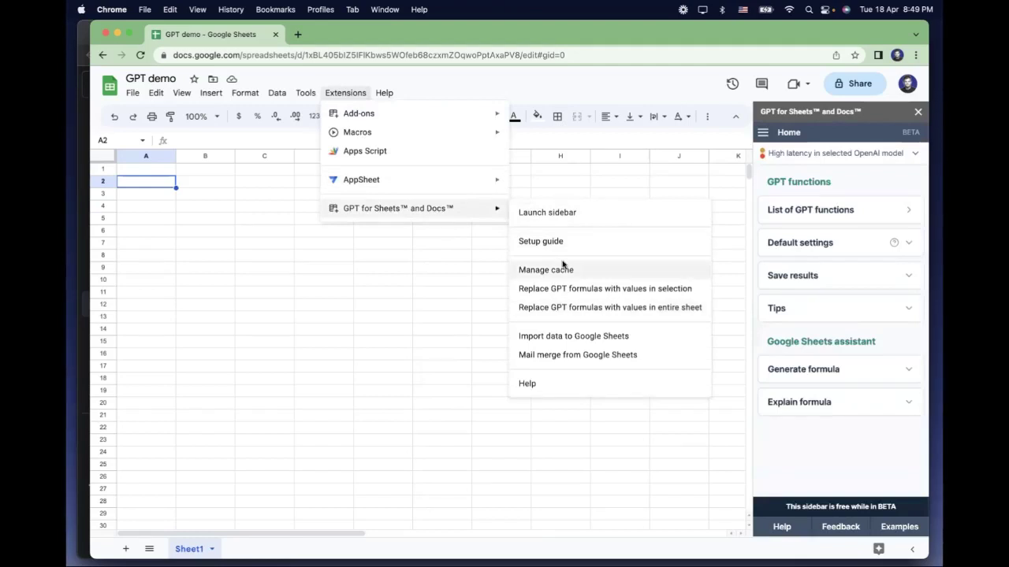
pyautogui.press('Escape')
pyautogui.press('Right')
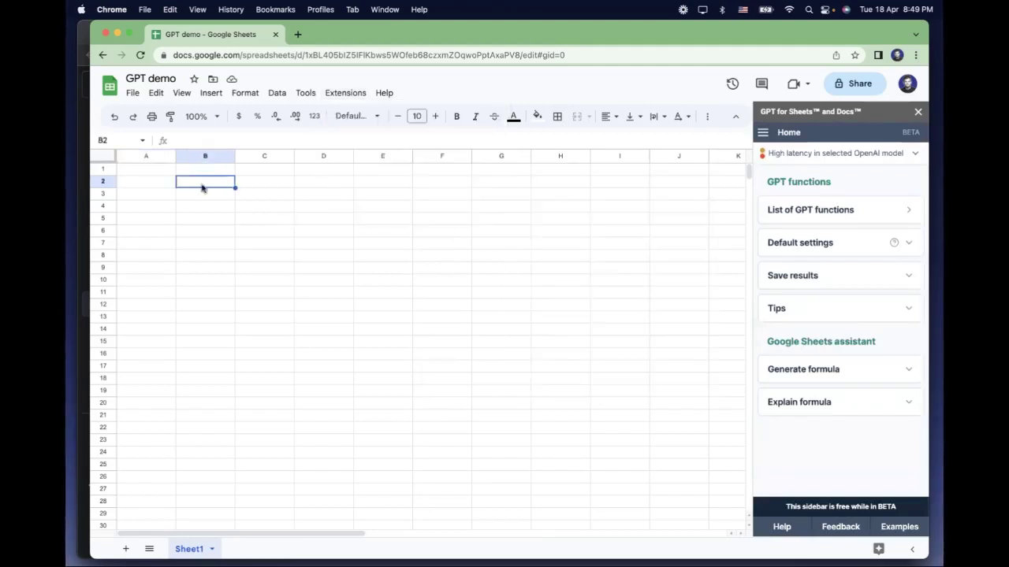
pyautogui.click(165, 180)
pyautogui.click(276, 184)
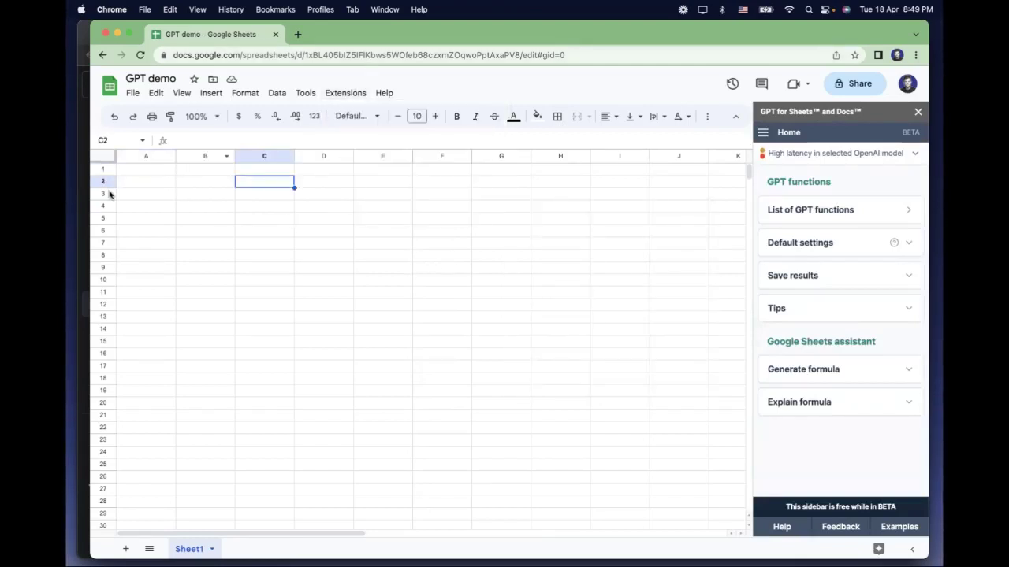
pyautogui.click(131, 166)
pyautogui.write('=g')
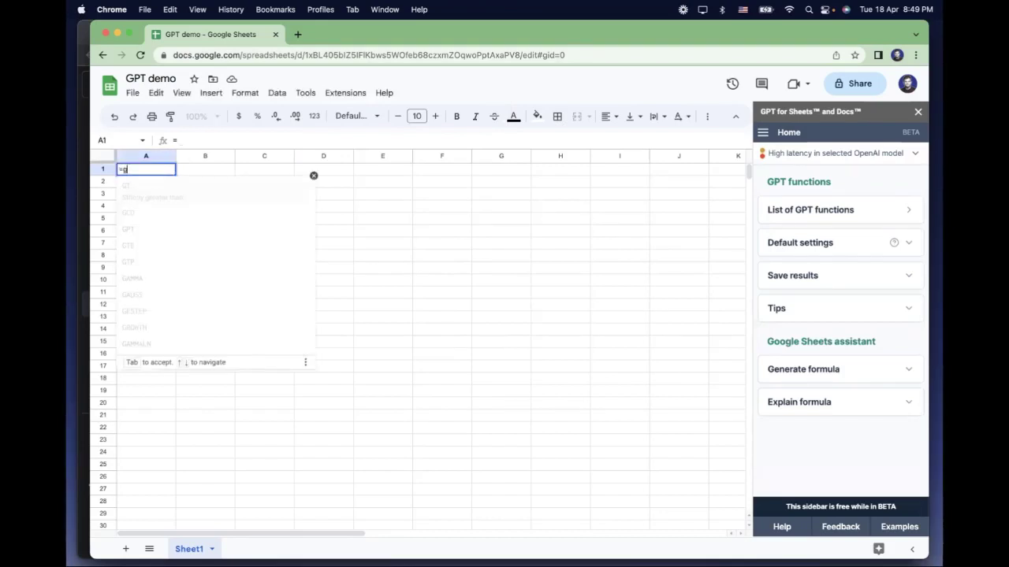
pyautogui.write('pt')
pyautogui.press('BackSpace')
pyautogui.press('BackSpace')
pyautogui.press('BackSpace')
pyautogui.press('BackSpace')
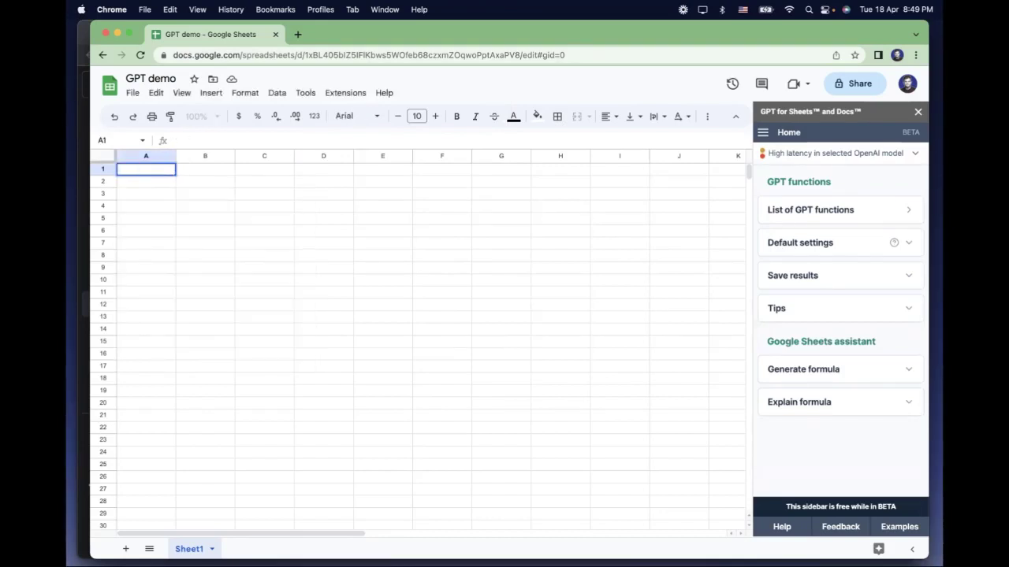
pyautogui.write('=gpt')
pyautogui.press('Tab')
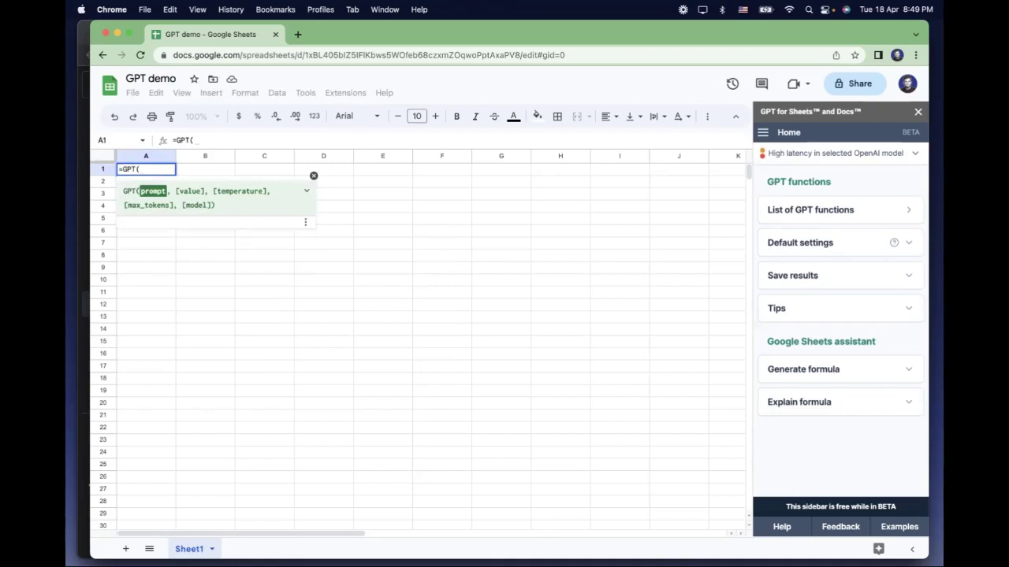
pyautogui.write('Create')
pyautogui.press('super+a')
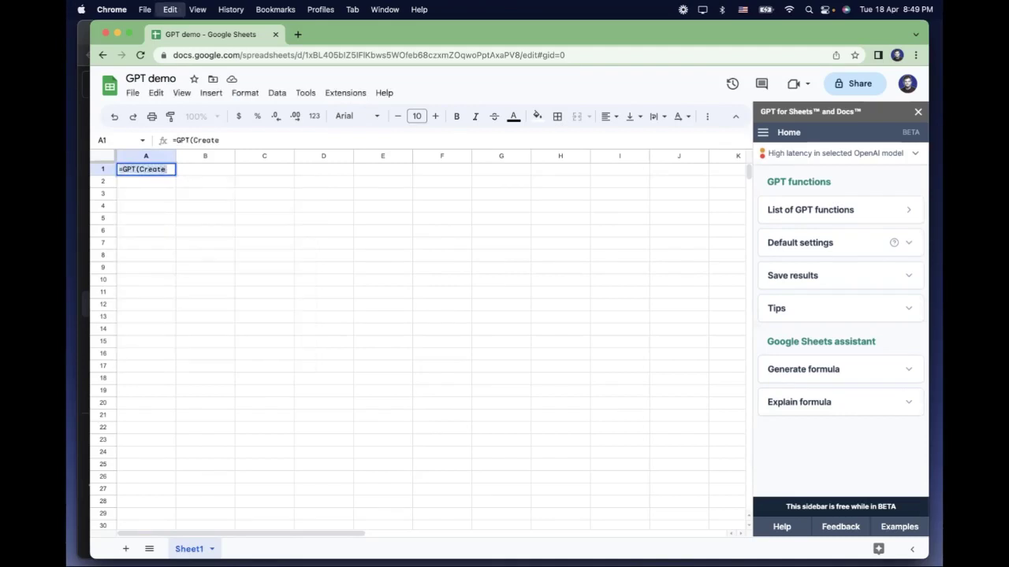
pyautogui.press('BackSpace')
# - Enter the formula =GPT(Create a list of holidays in April) in cell A1
pyautogui.write('=GPT')
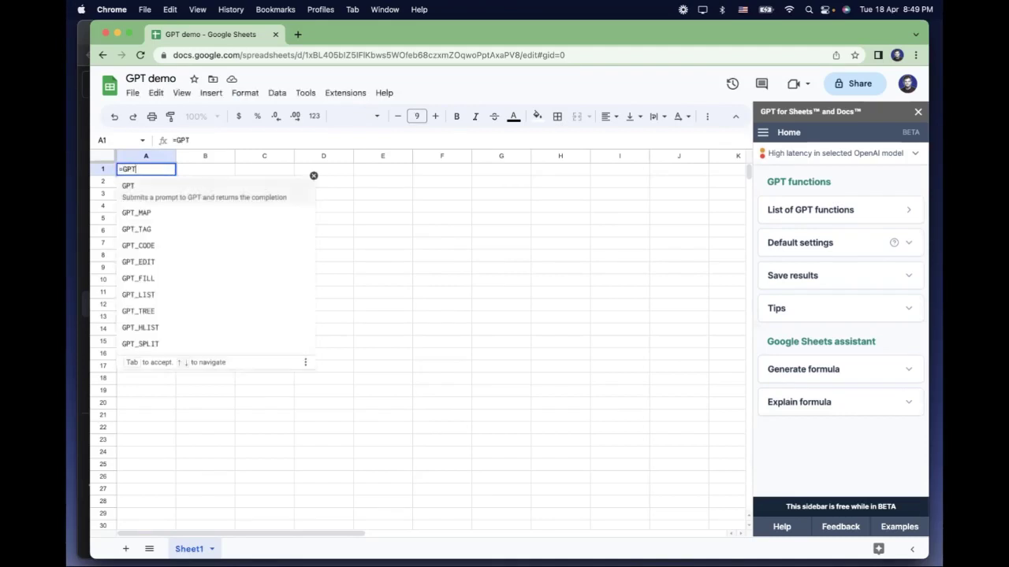
pyautogui.write('(Create a list ')
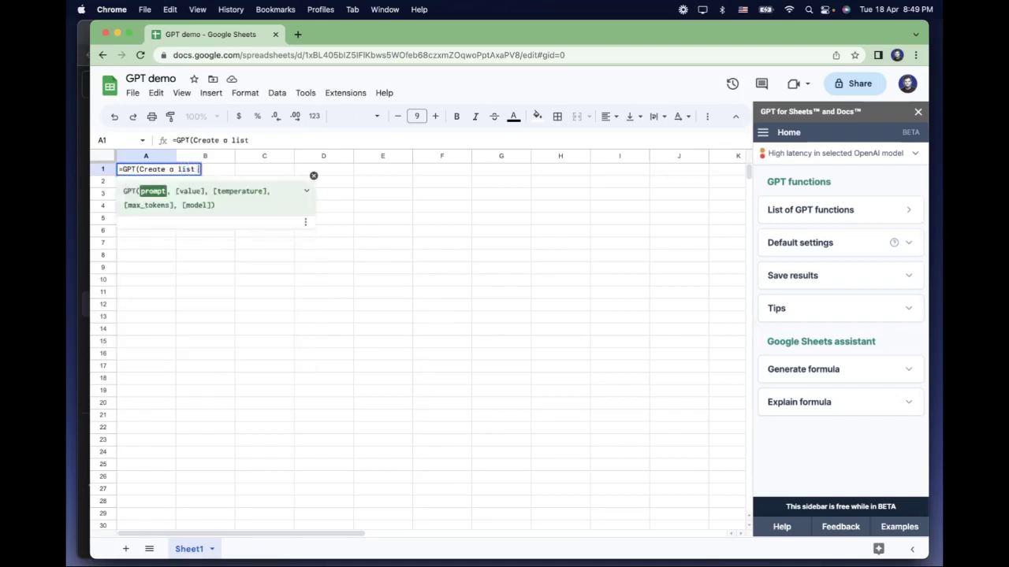
pyautogui.write('of holidays in ')
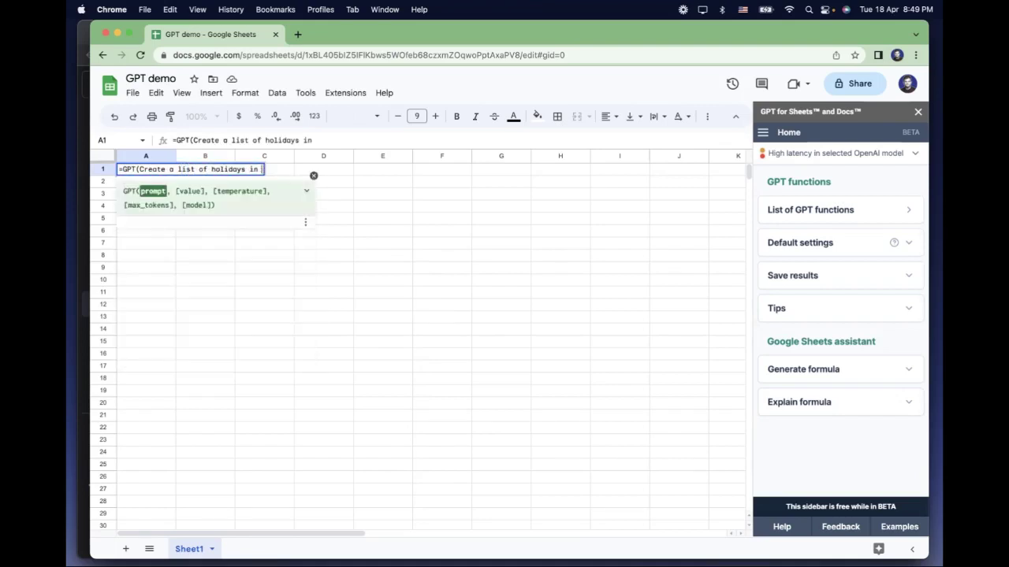
pyautogui.write('April)')
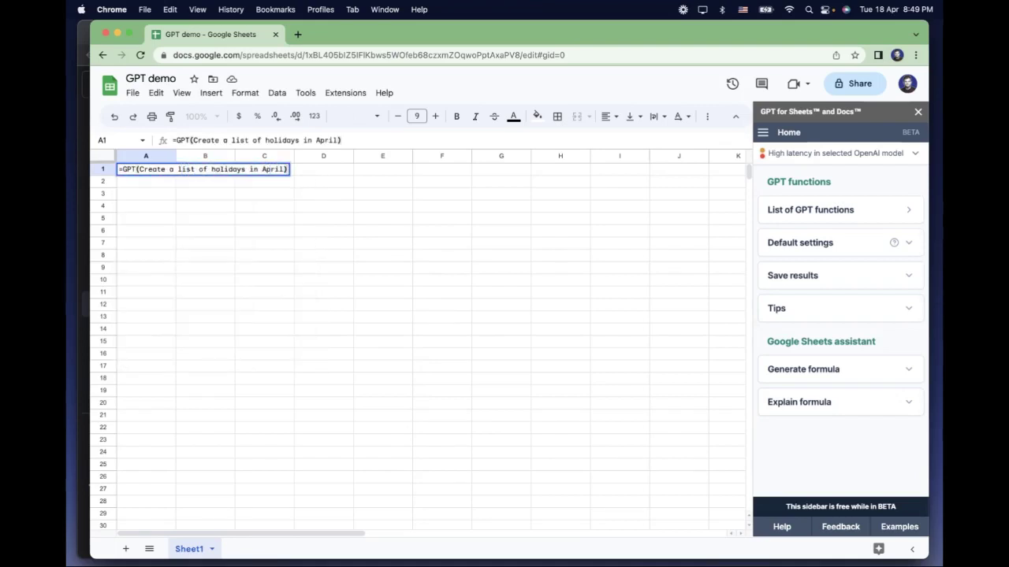
pyautogui.press('Return')
# - Enclose the prompt text of the GPT formula in A1 in double quotation marks
pyautogui.click(175, 175)
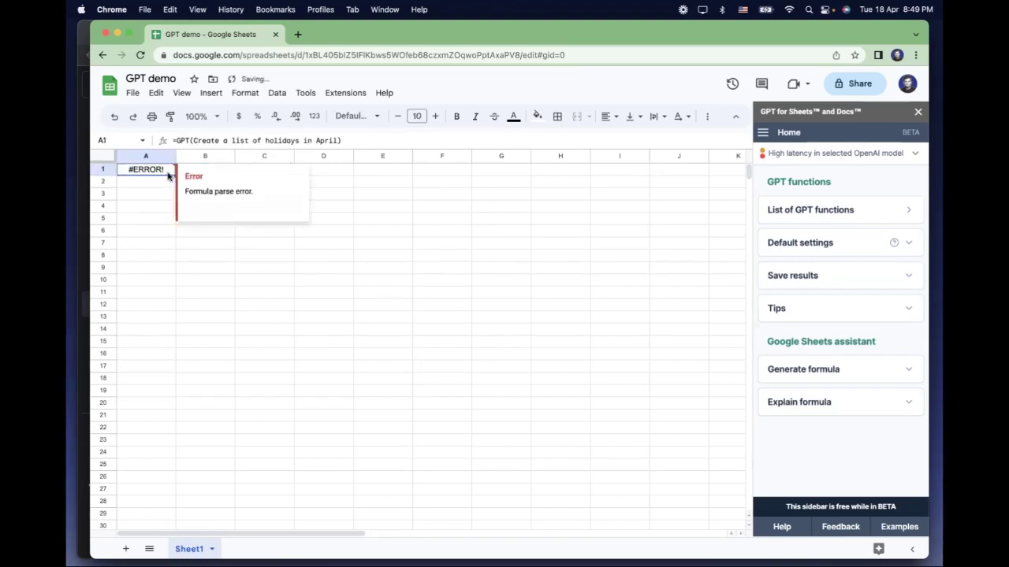
pyautogui.doubleClick(164, 171)
pyautogui.click(141, 170)
pyautogui.write('"')
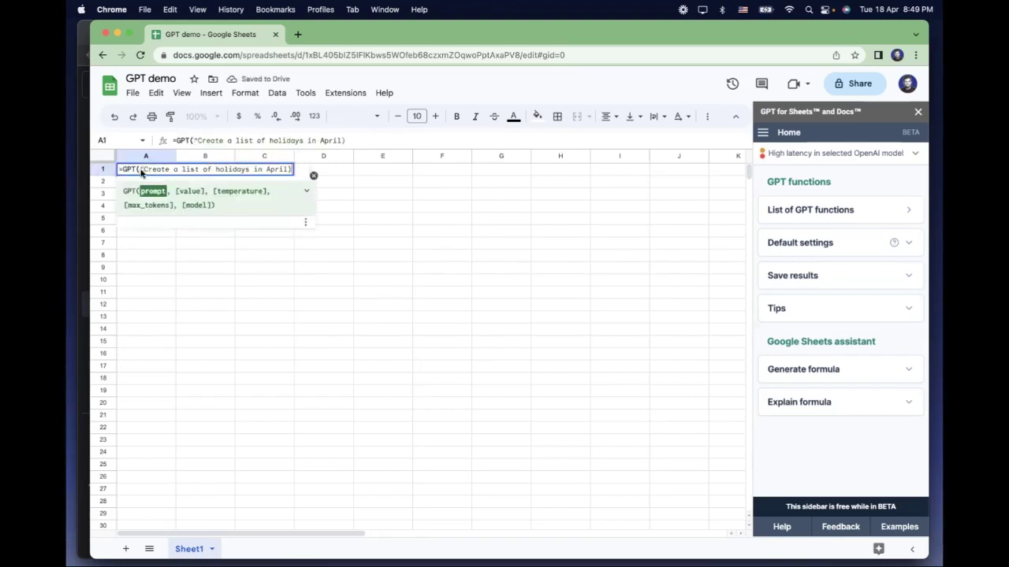
pyautogui.press('End')
pyautogui.press('Left')
pyautogui.write('"')
pyautogui.press('Return')
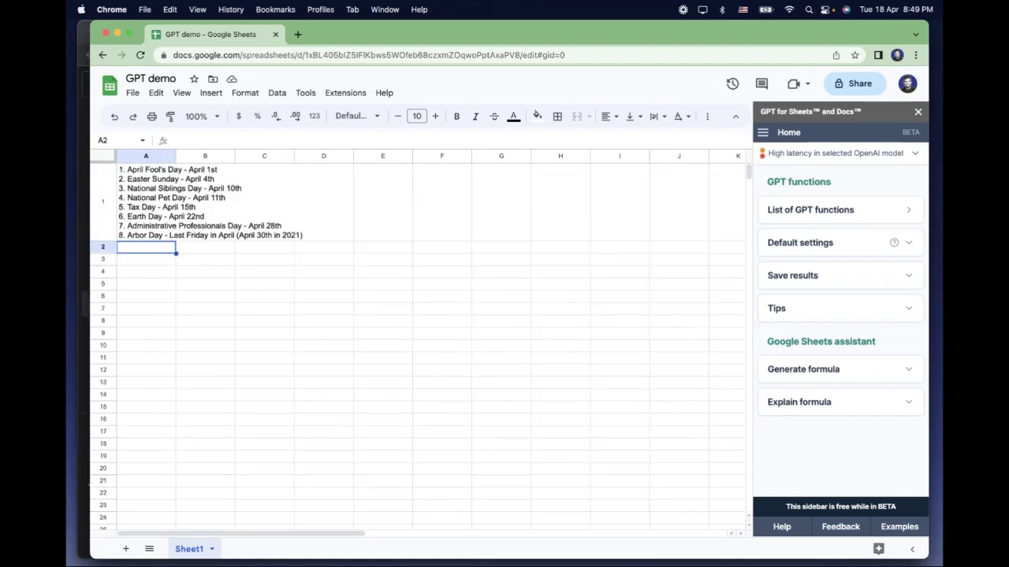
# - Change the function in A1 from GPT to GPT_TABLE, keeping its prompt, and fit columns A and B to their contents
pyautogui.click(161, 238)
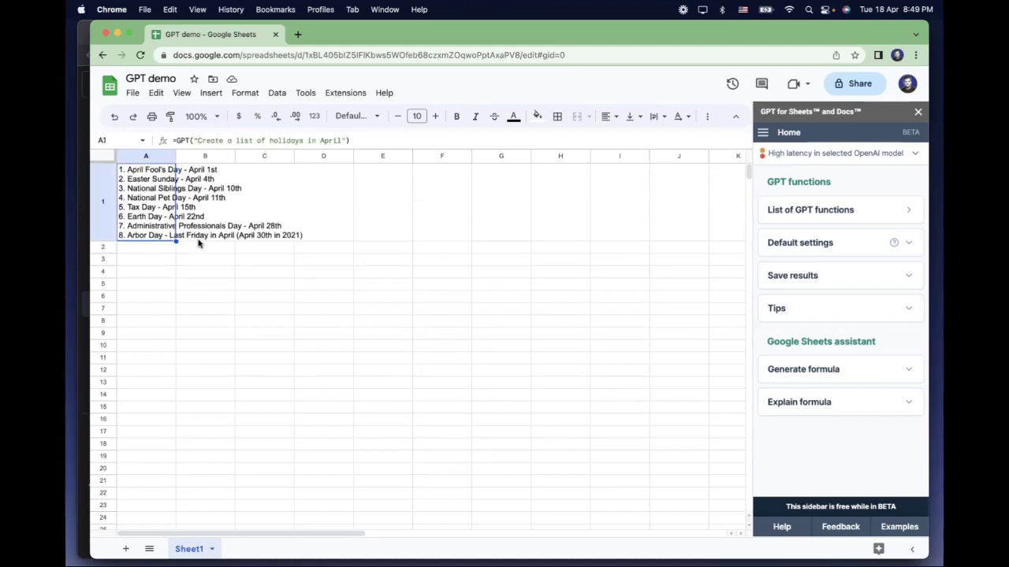
pyautogui.click(160, 247)
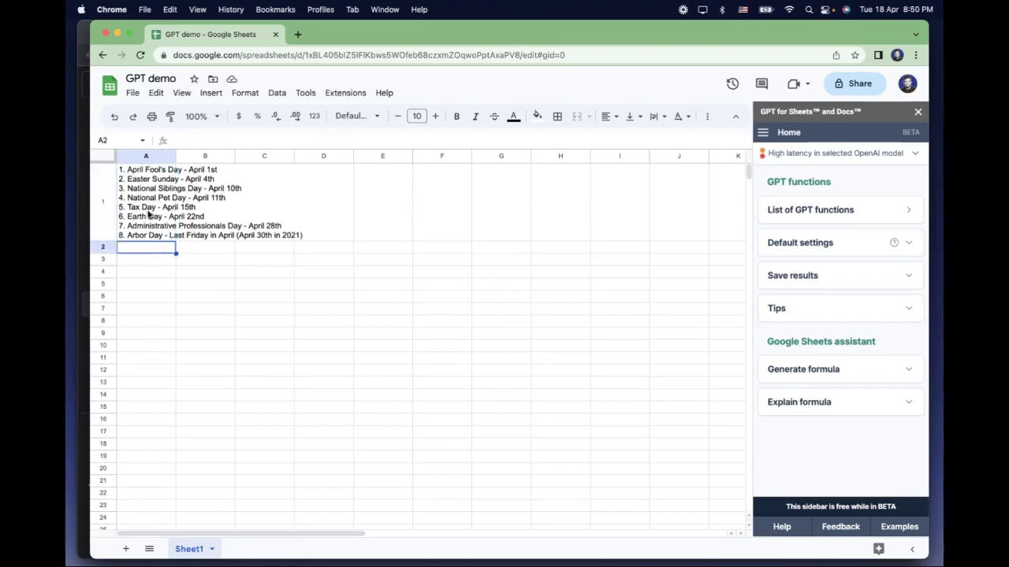
pyautogui.doubleClick(151, 168)
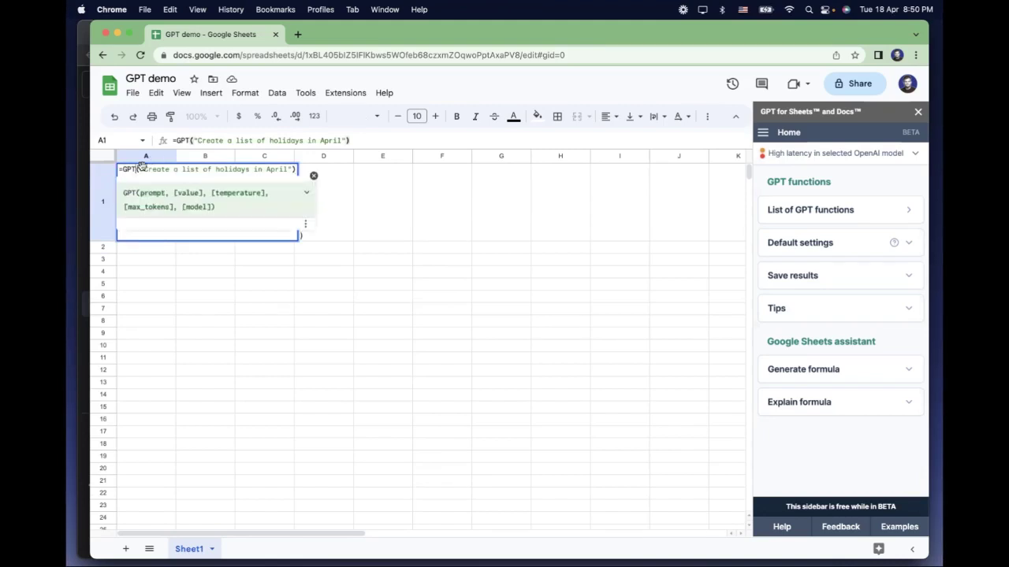
pyautogui.click(138, 169)
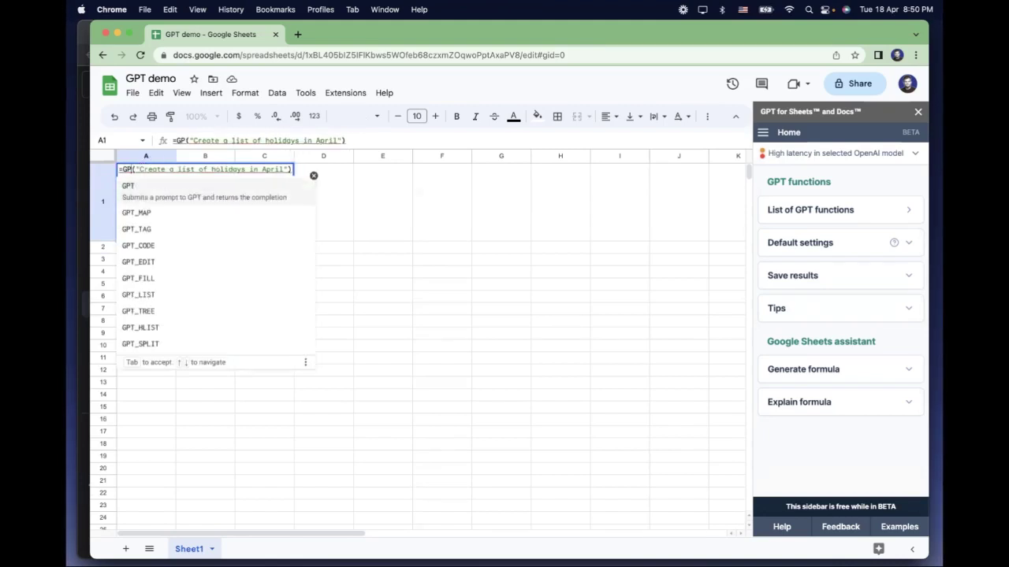
pyautogui.write('_table')
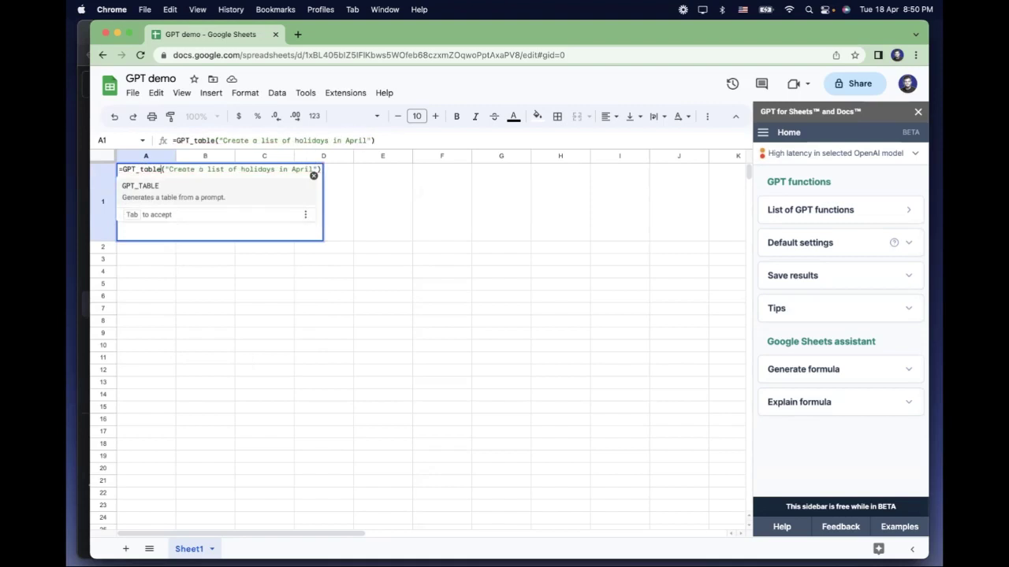
pyautogui.press('Tab')
pyautogui.press('Return')
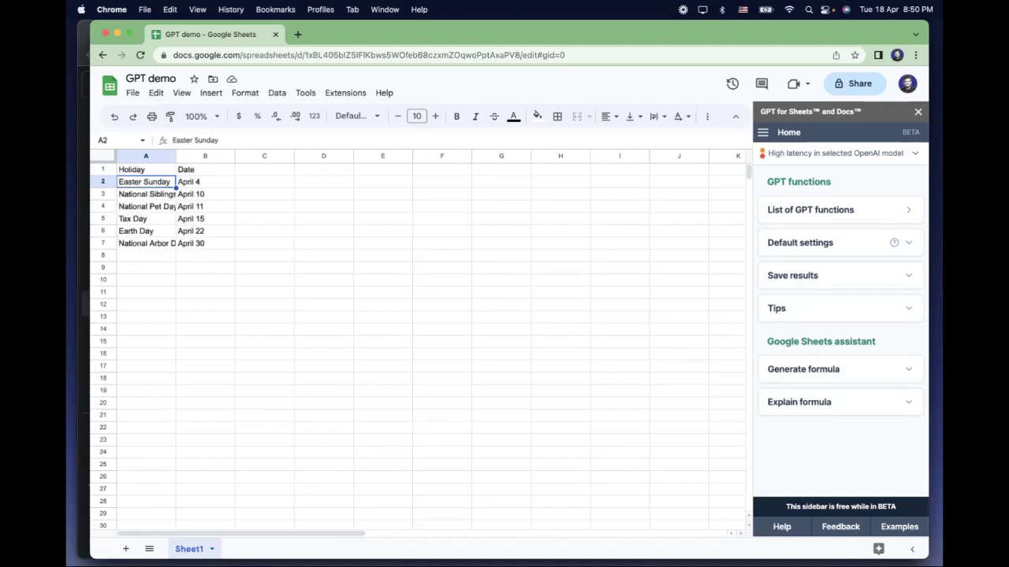
pyautogui.doubleClick(176, 155)
pyautogui.doubleClick(250, 156)
# - Enter the column header "Instagram Post" in cell C1
pyautogui.click(254, 170)
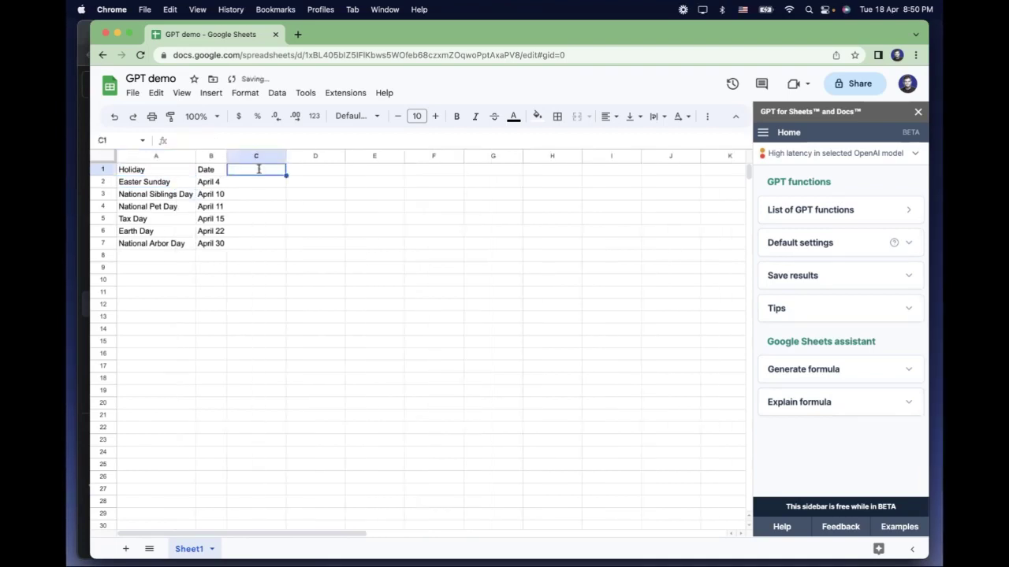
pyautogui.write('Social Medai')
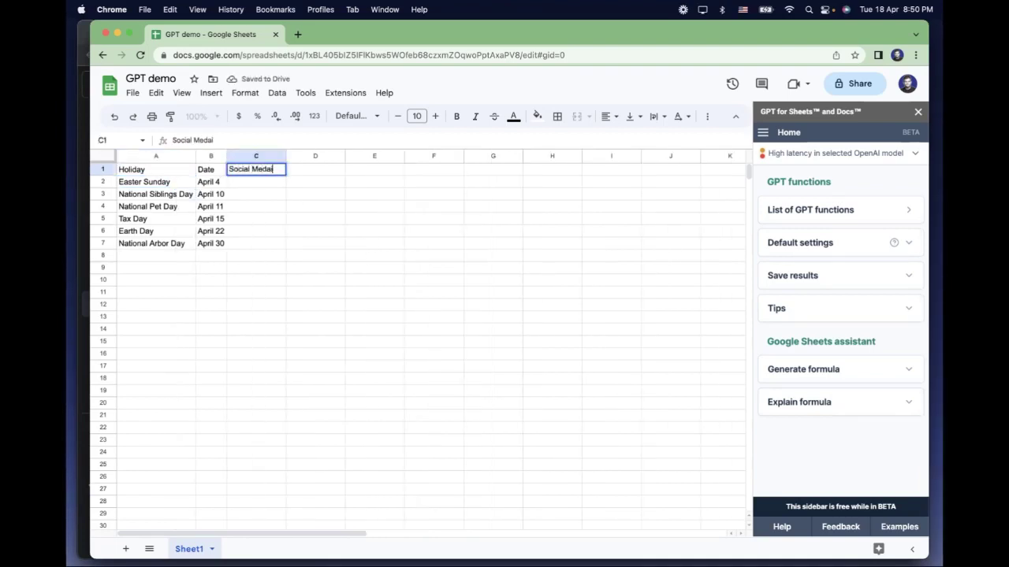
pyautogui.press('super+a')
pyautogui.press('BackSpace')
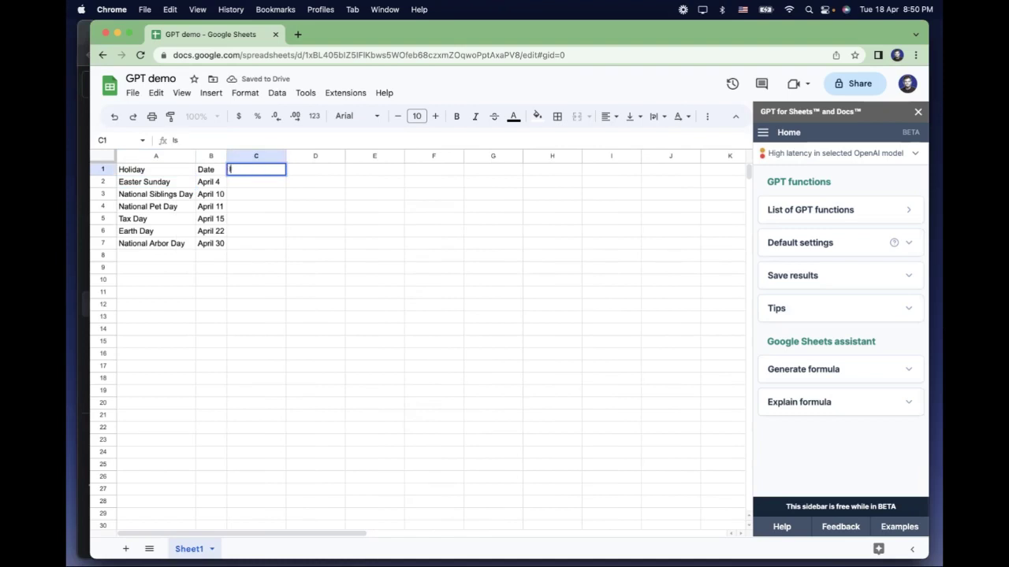
pyautogui.write('Instagram')
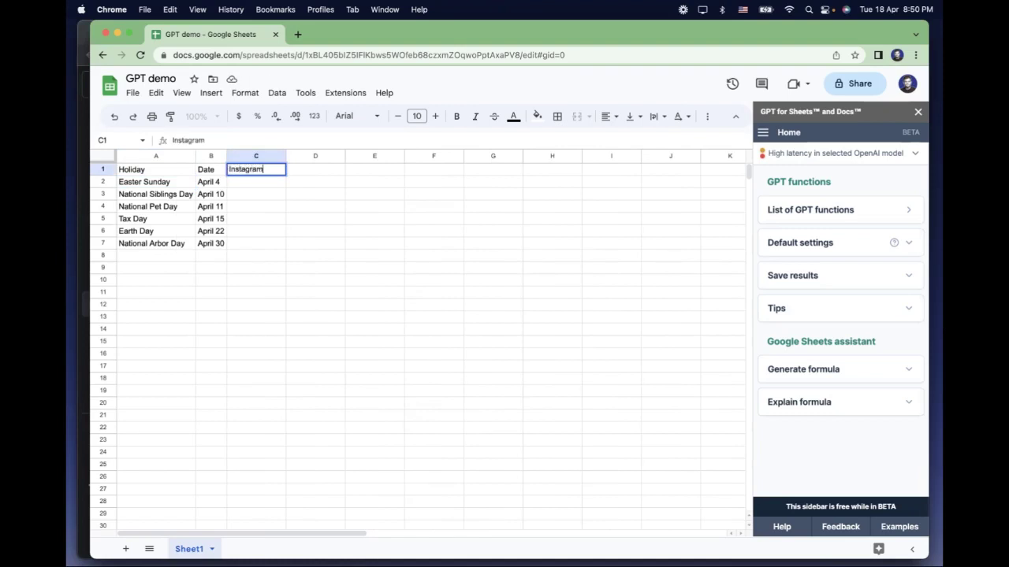
pyautogui.write(' Post')
pyautogui.press('Return')
# - Enter the formula =GPT("Write an Instagram post caption for", A2) in cell C2
pyautogui.write('=')
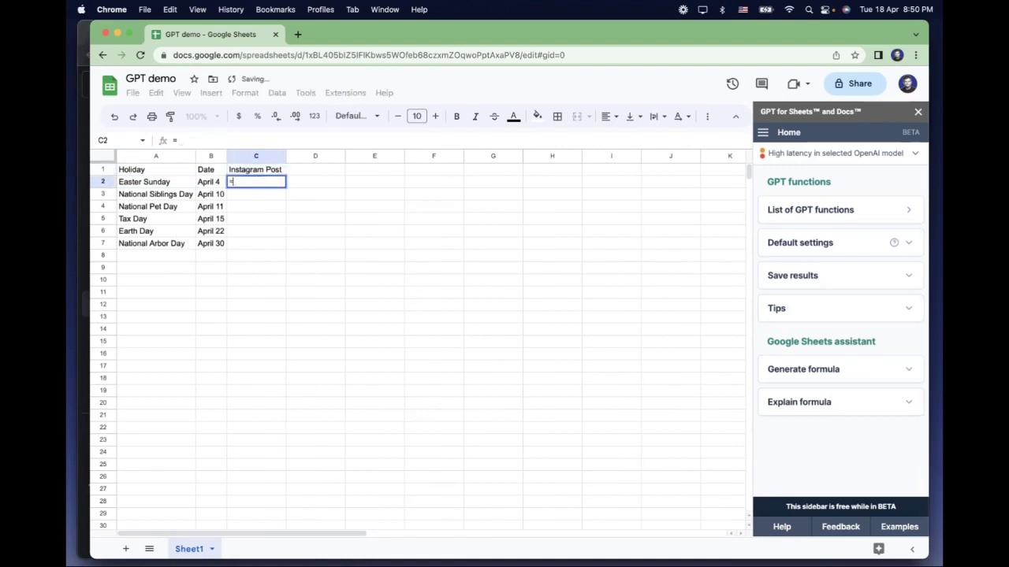
pyautogui.write('GPT(')
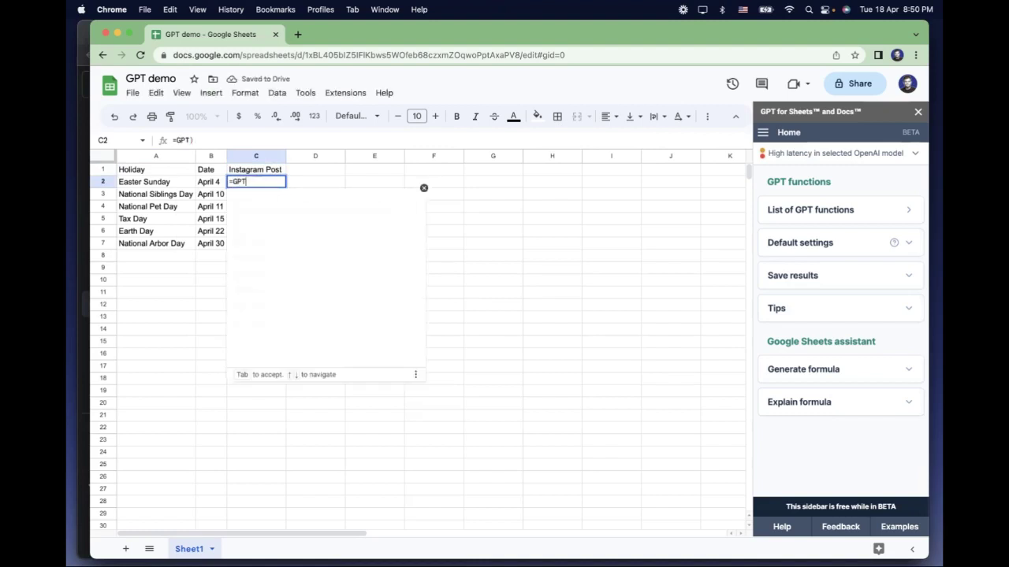
pyautogui.write('"')
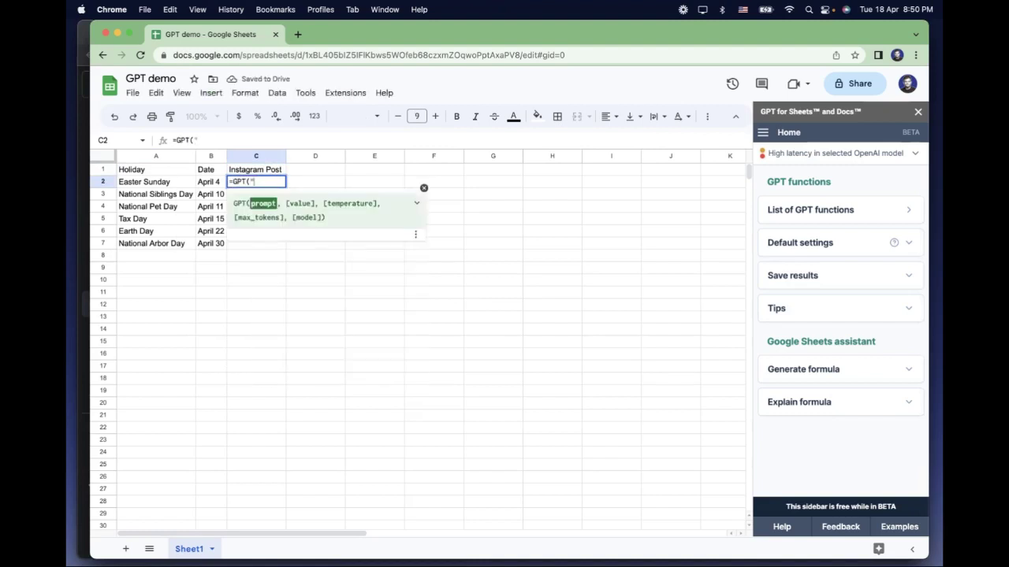
pyautogui.write('Write a')
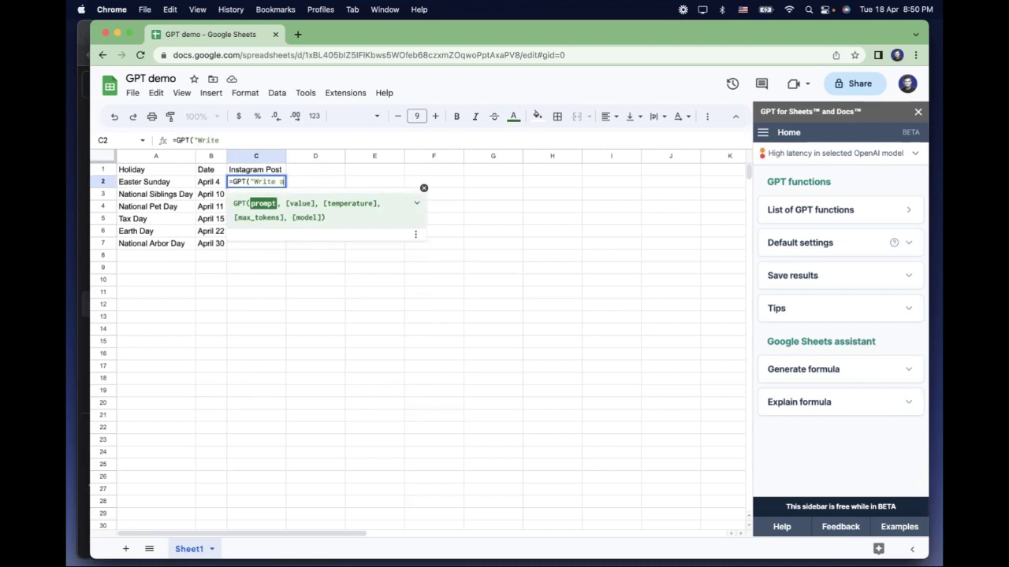
pyautogui.write('n Instagram pos')
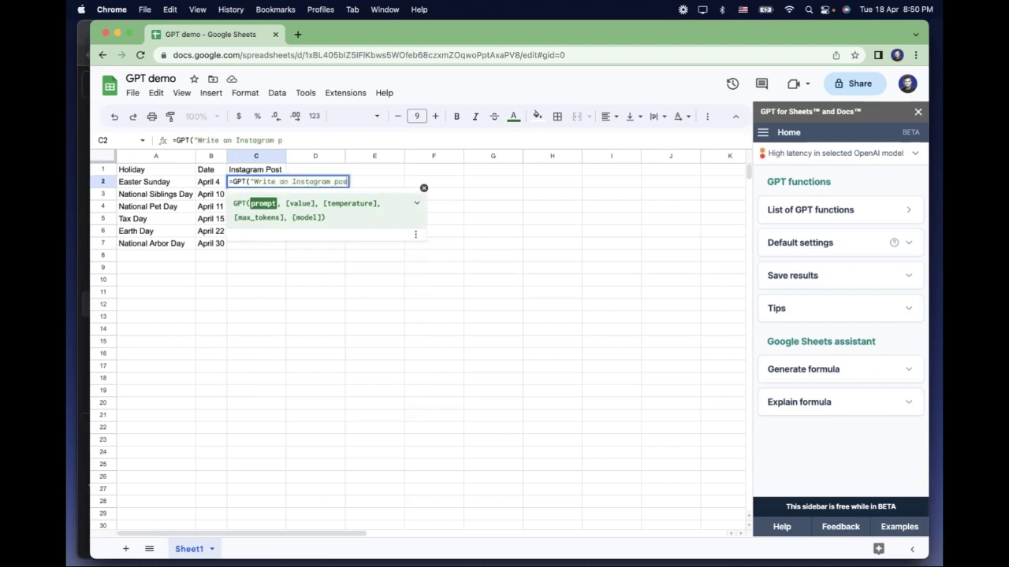
pyautogui.write('t coption for", A')
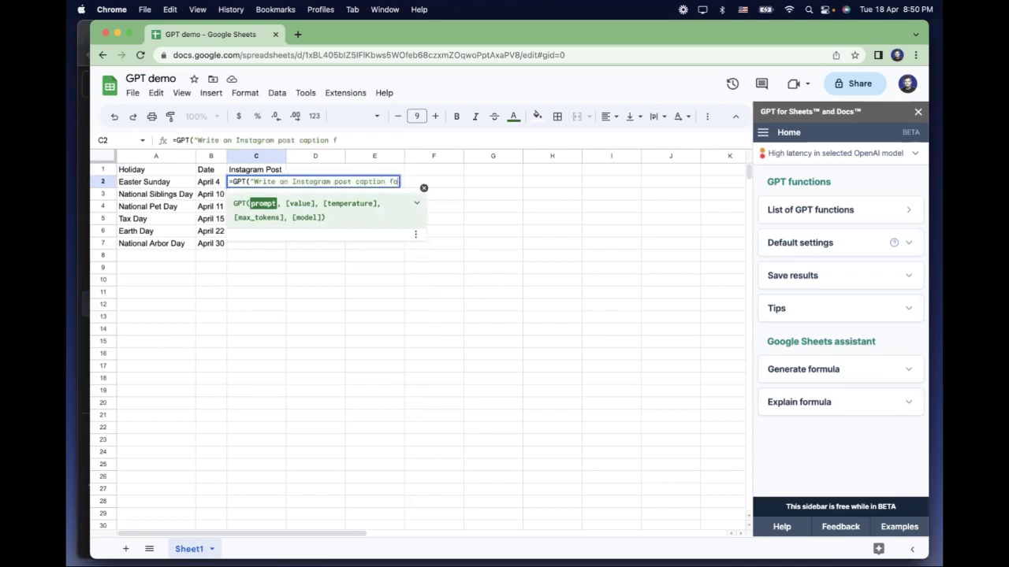
pyautogui.write('2')
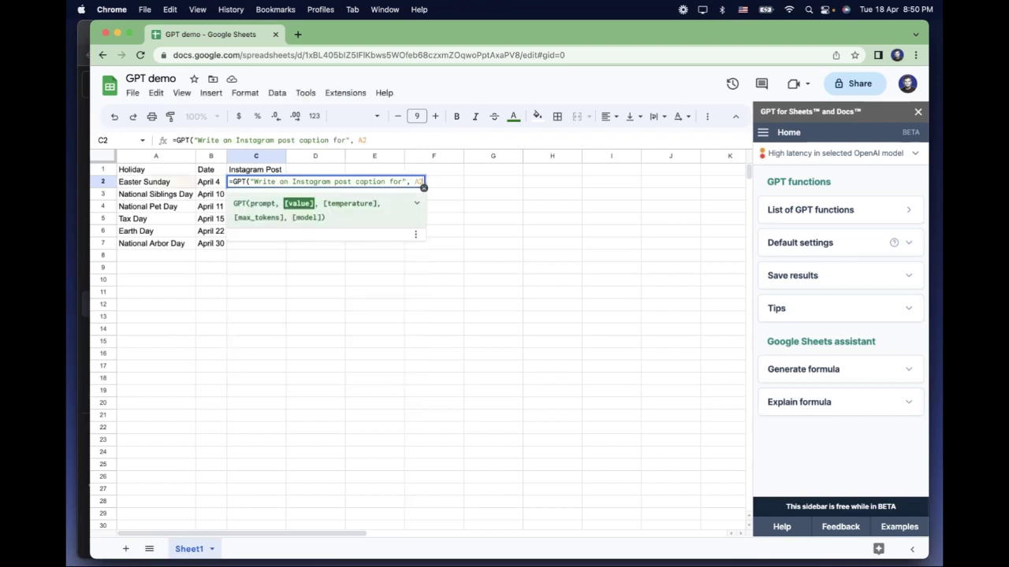
pyautogui.press('Return')
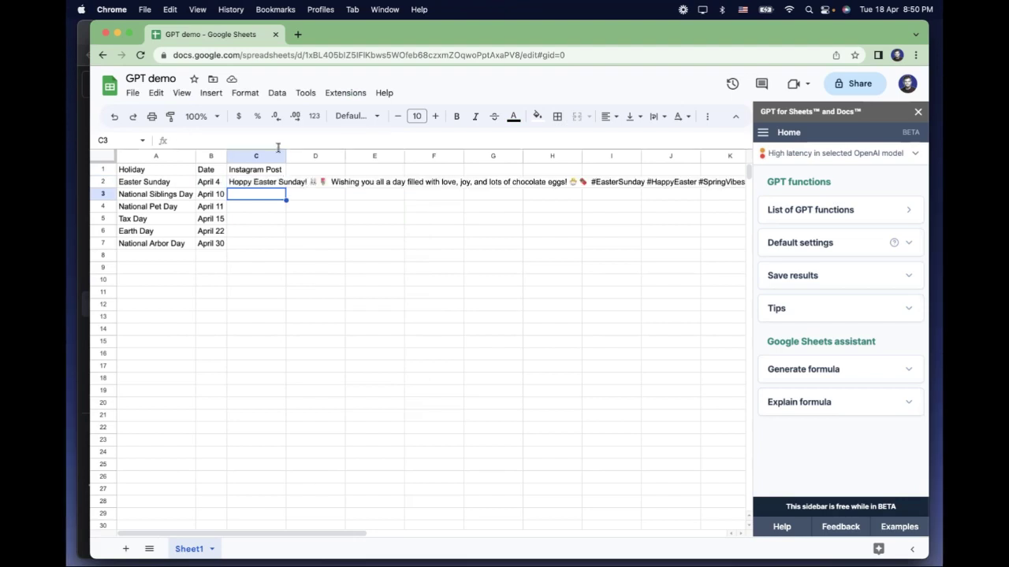
# - Widen the Instagram Post column and wrap its text within the cells
pyautogui.press('Up')
pyautogui.moveTo(284, 159); pyautogui.dragTo(389, 157)
pyautogui.click(655, 117)
pyautogui.click(675, 143)
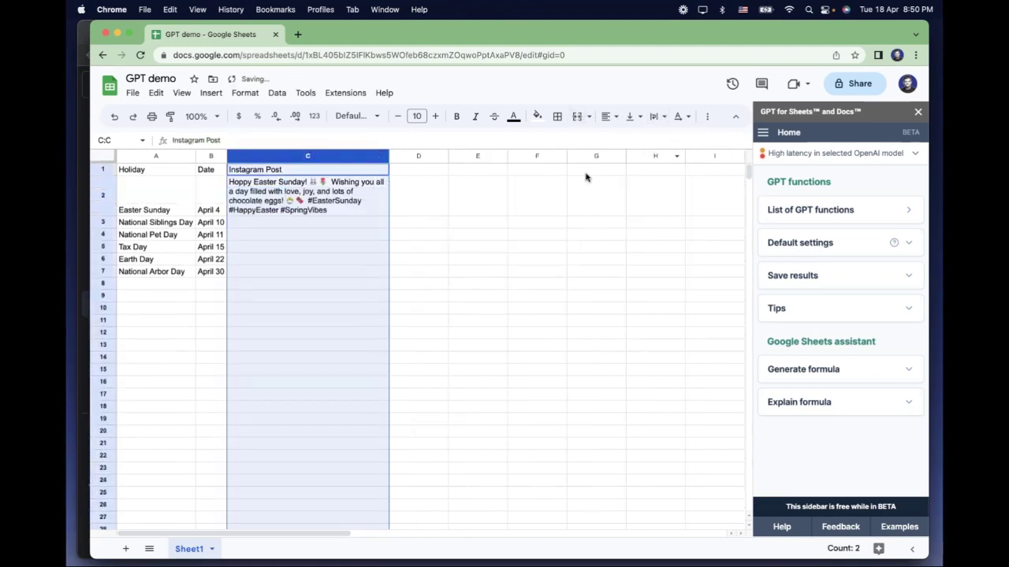
# - Make the header cells A1:C1 bold and give them a yellow fill
pyautogui.click(304, 223)
pyautogui.moveTo(169, 170); pyautogui.dragTo(387, 173)
pyautogui.click(457, 117)
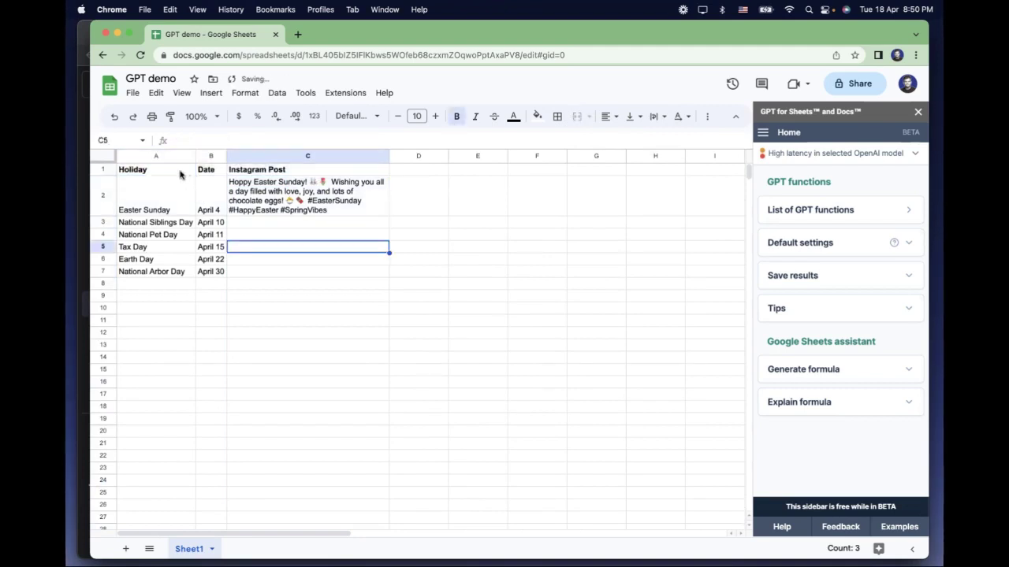
pyautogui.moveTo(180, 174); pyautogui.dragTo(323, 174)
pyautogui.click(537, 117)
pyautogui.click(595, 175)
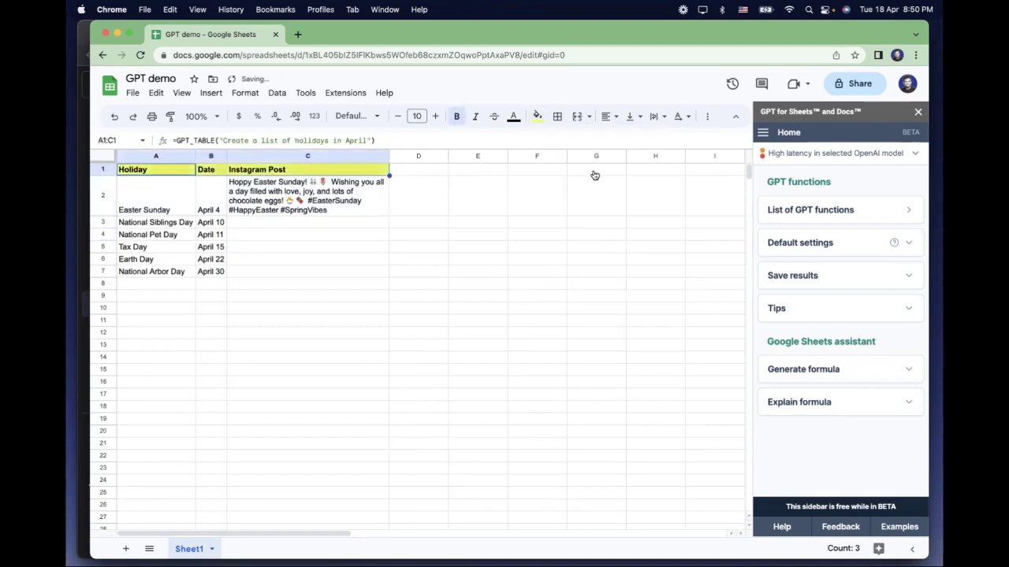
# - Fill the caption formula in C2 down through C7 for the remaining holidays
pyautogui.click(355, 197)
pyautogui.moveTo(388, 216); pyautogui.dragTo(387, 273)
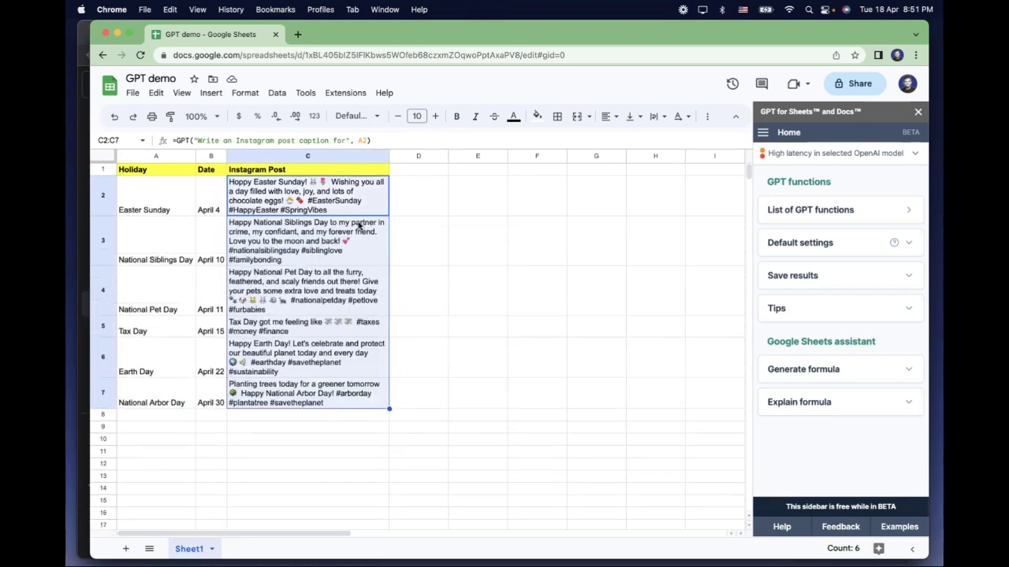
pyautogui.click(398, 206)
pyautogui.click(293, 201)
pyautogui.moveTo(293, 201); pyautogui.dragTo(387, 405)
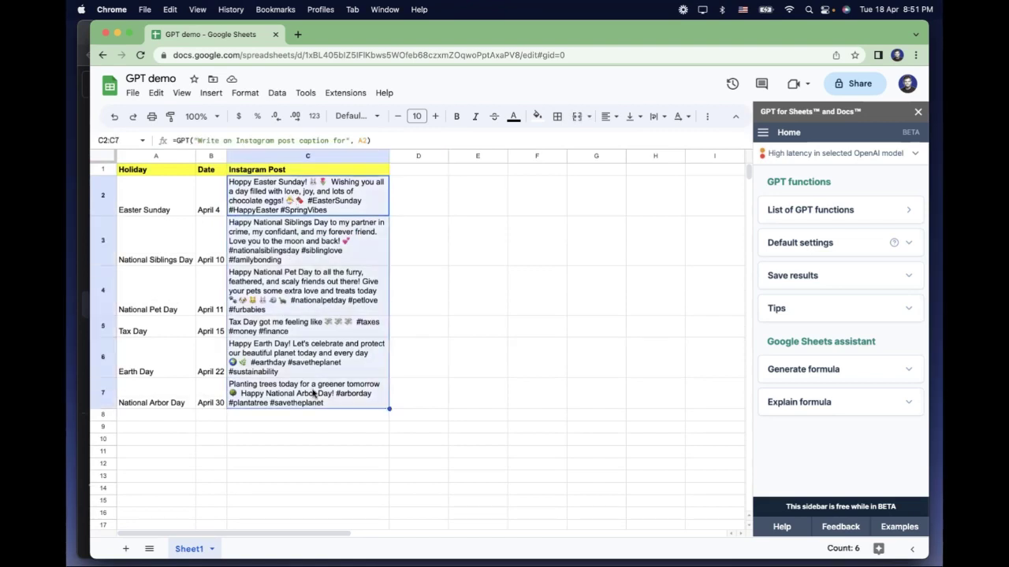
# - Enter the column header "Design Instructions" in cell D1
pyautogui.click(453, 250)
pyautogui.click(413, 165)
pyautogui.doubleClick(410, 170)
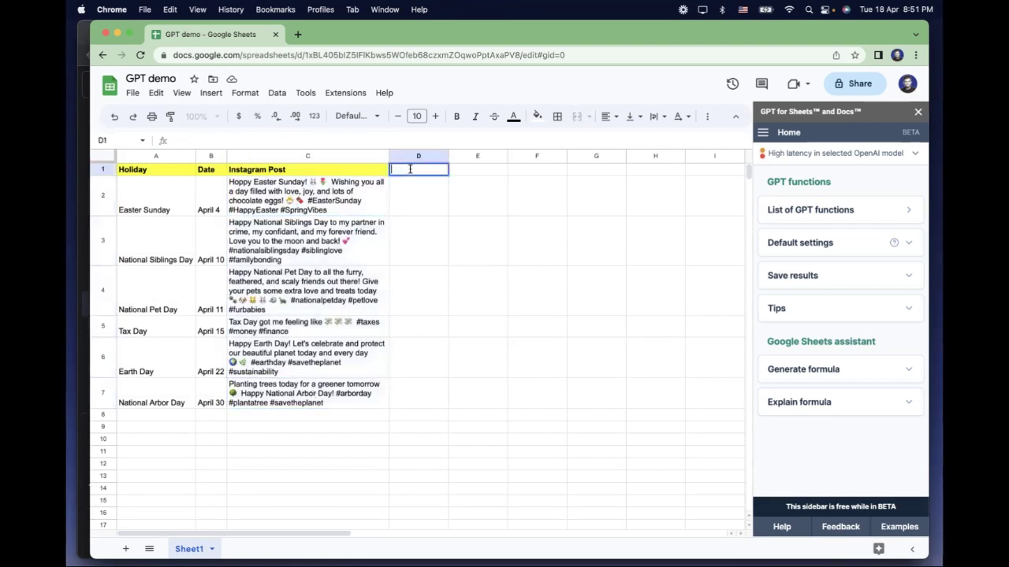
pyautogui.click(412, 194)
pyautogui.click(406, 169)
pyautogui.doubleClick(405, 169)
pyautogui.press('BackSpace')
pyautogui.press('BackSpace')
pyautogui.press('BackSpace')
pyautogui.press('BackSpace')
pyautogui.press('BackSpace')
pyautogui.press('BackSpace')
pyautogui.write('Design Instructions')
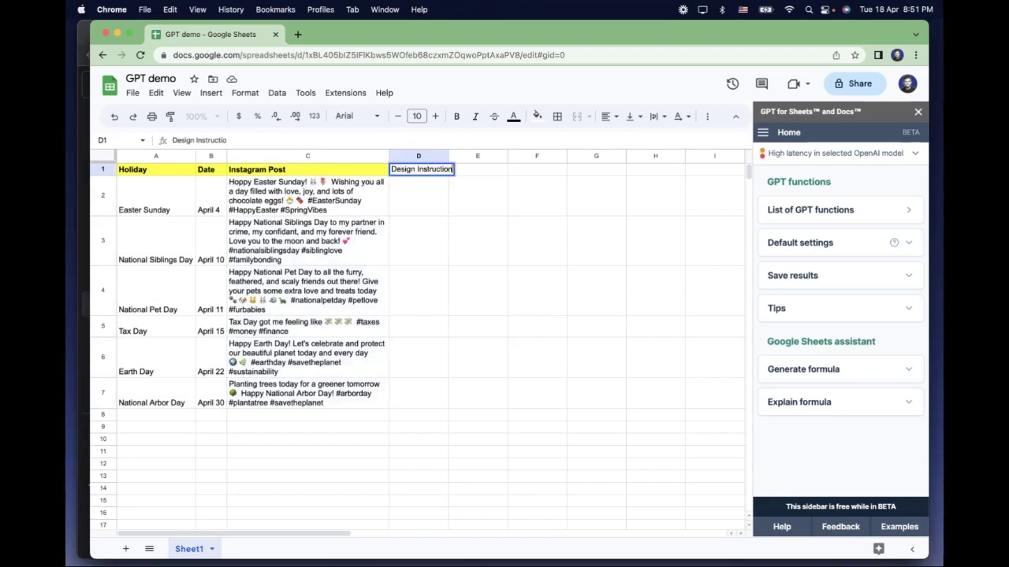
pyautogui.press('Return')
# - Extend the header formatting of C1 to D1 by filling across, and replace the copied text with "Design Instructions"
pyautogui.click(376, 173)
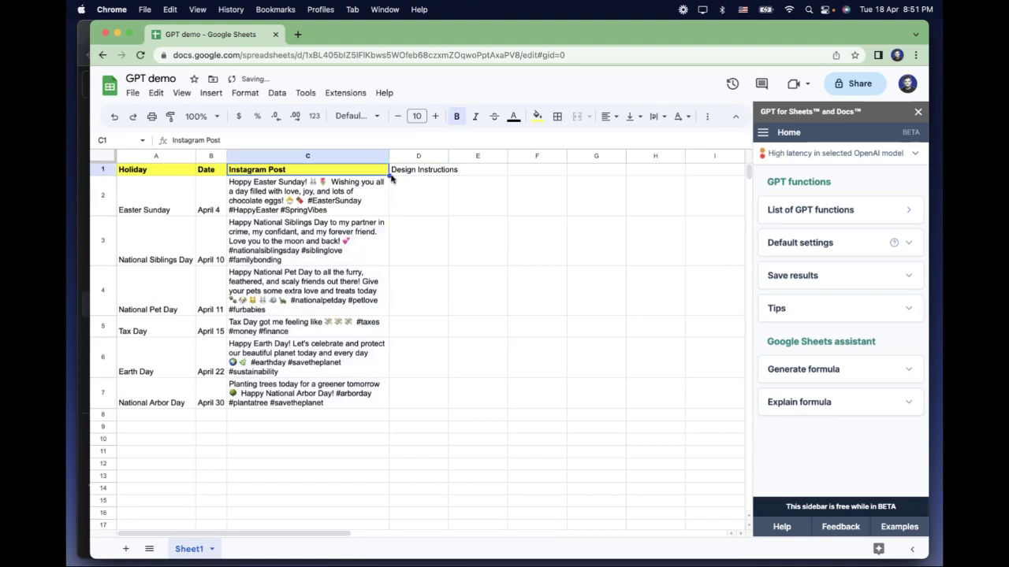
pyautogui.moveTo(388, 175); pyautogui.dragTo(417, 173)
pyautogui.click(404, 173)
pyautogui.write('Design ')
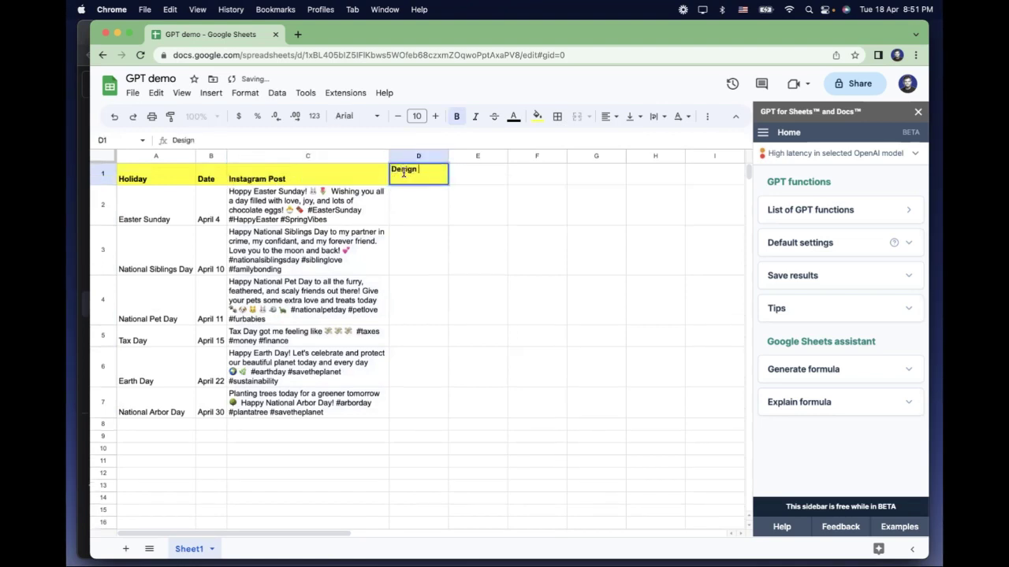
pyautogui.write('Instructions')
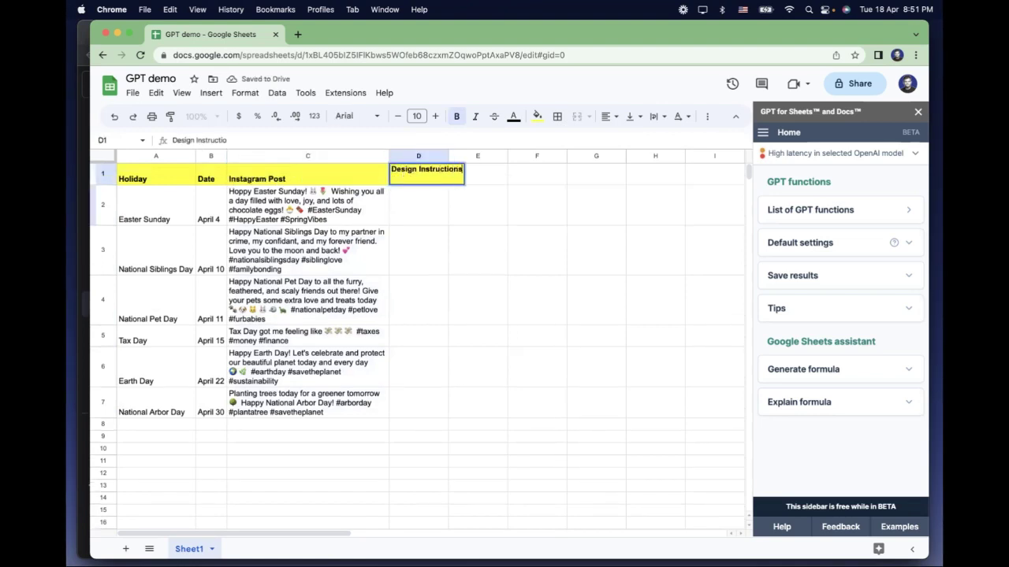
pyautogui.press('Return')
# - Enter the formula =GPT("Write design instructions for the Instagram post for", A2) in cell D2
pyautogui.write('=GPT')
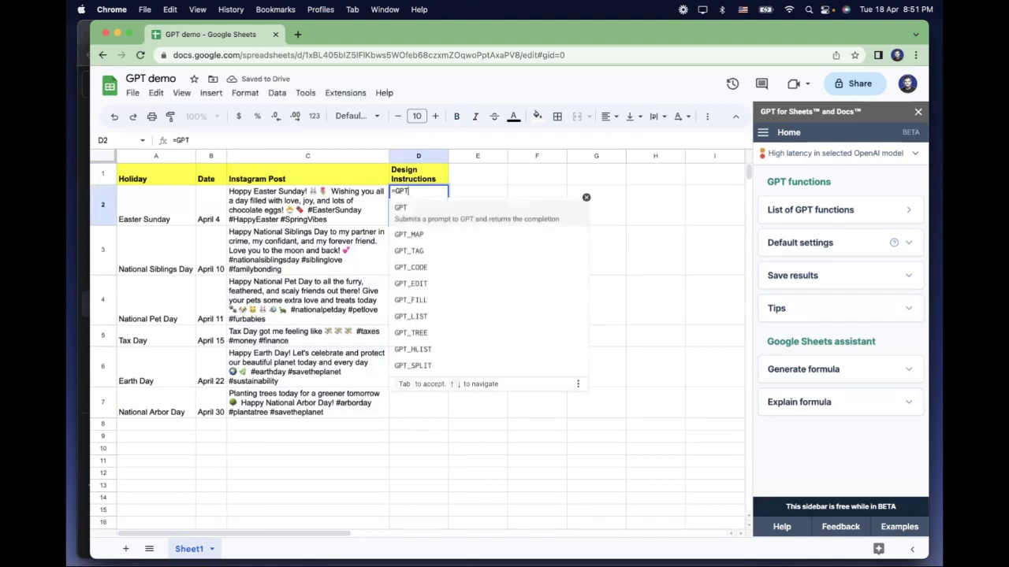
pyautogui.write('("')
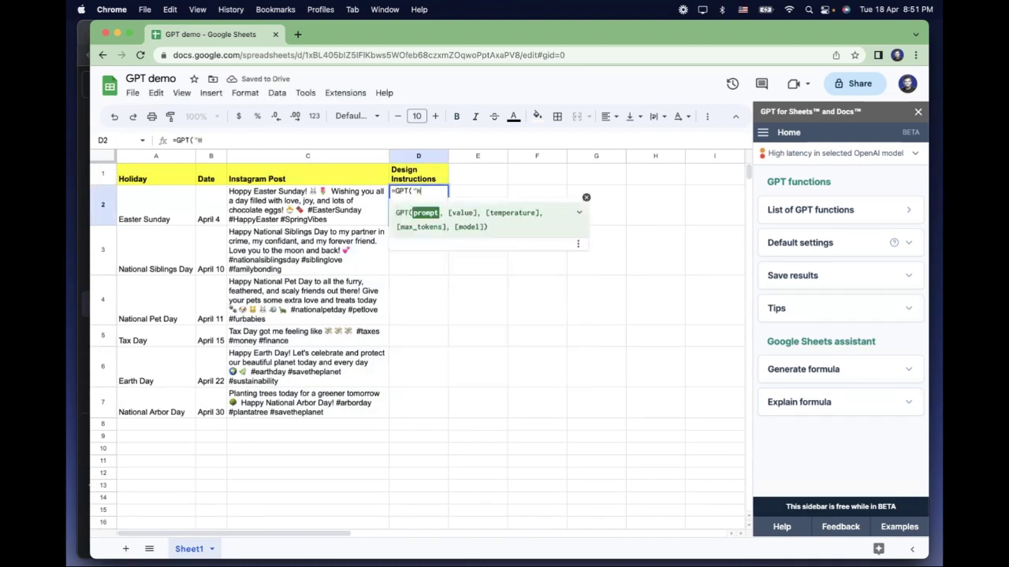
pyautogui.write('Write design')
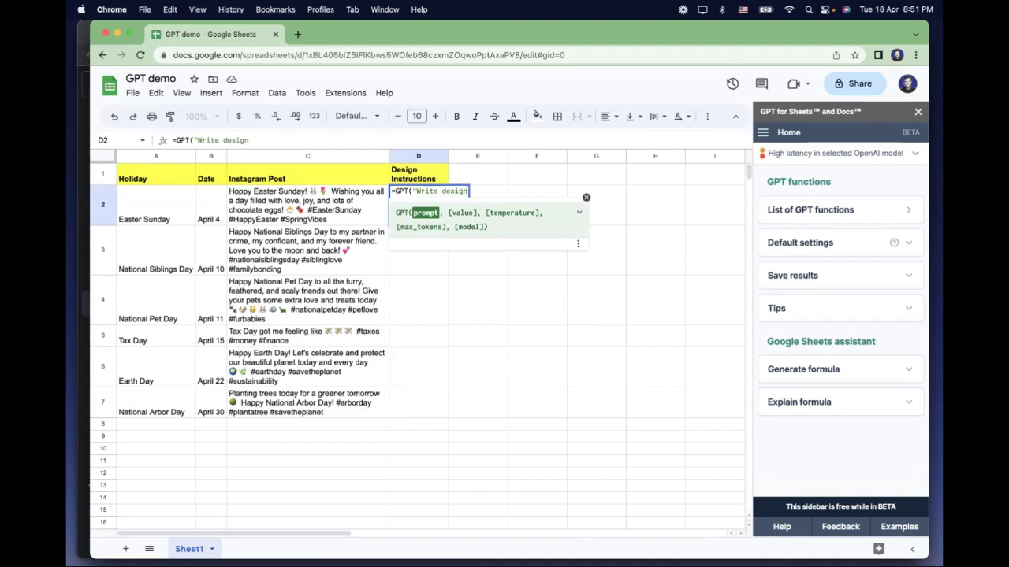
pyautogui.write(' instructions for t')
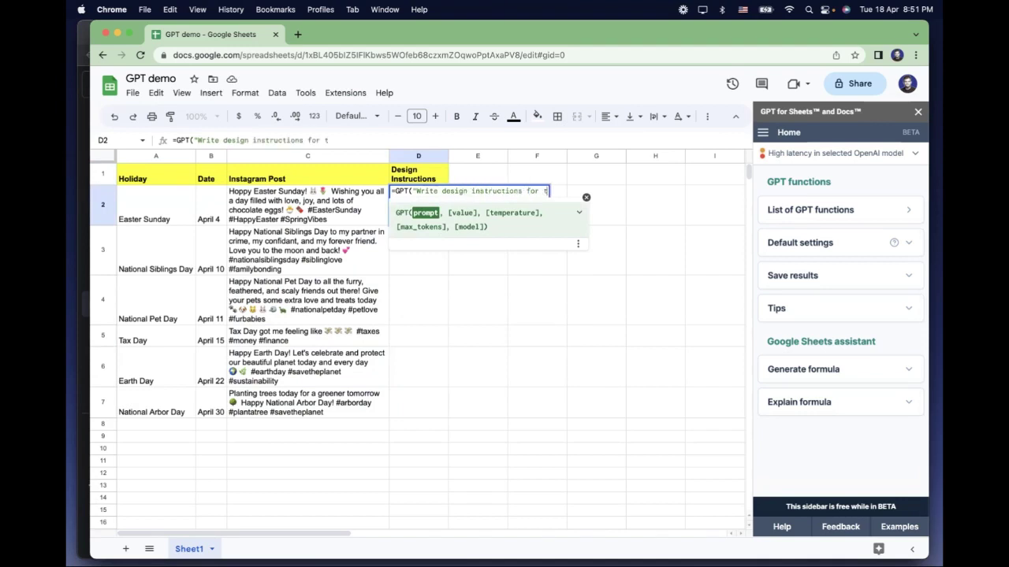
pyautogui.write('he Instagram post')
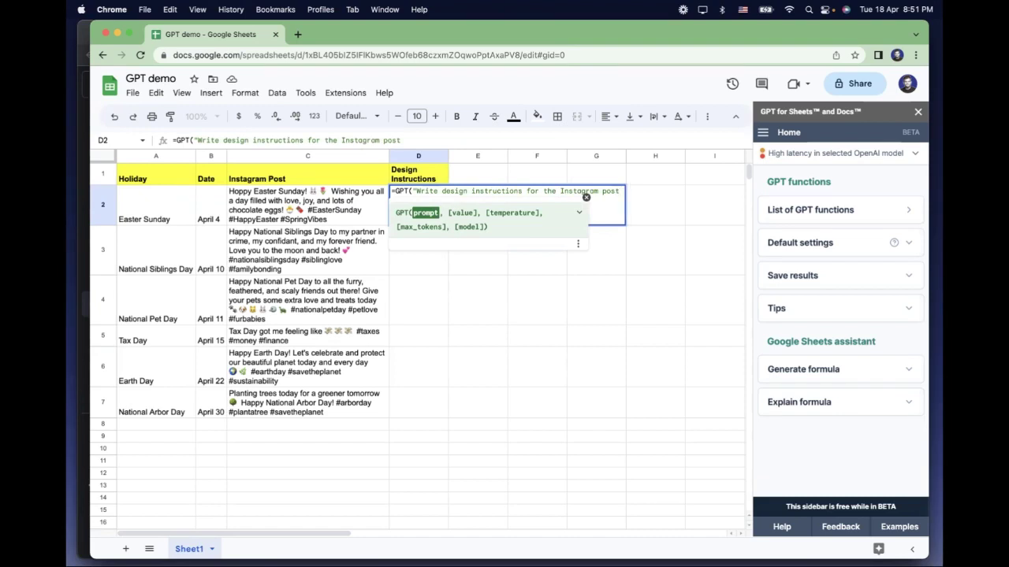
pyautogui.press('BackSpace')
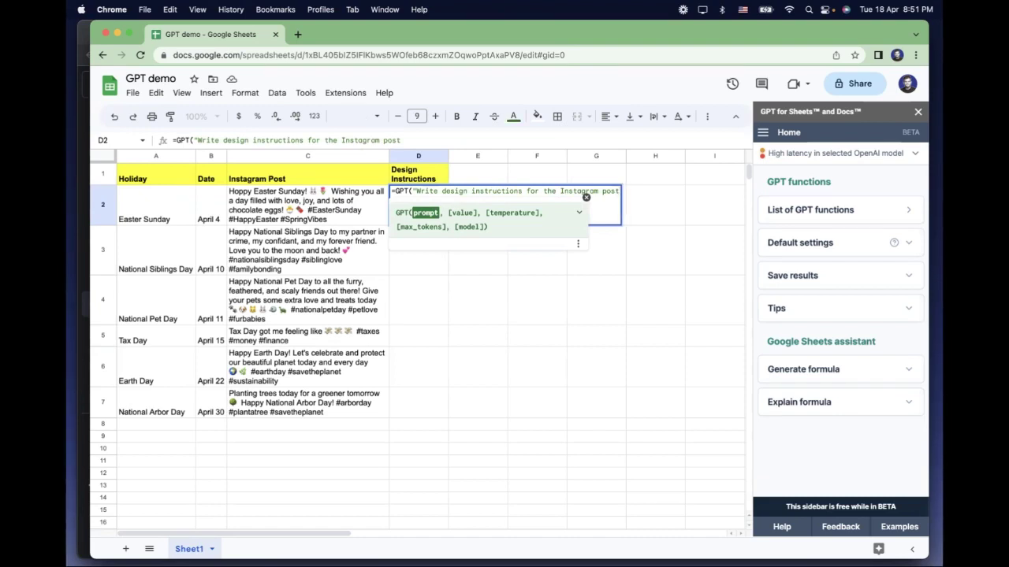
pyautogui.write('"')
pyautogui.write('for" A')
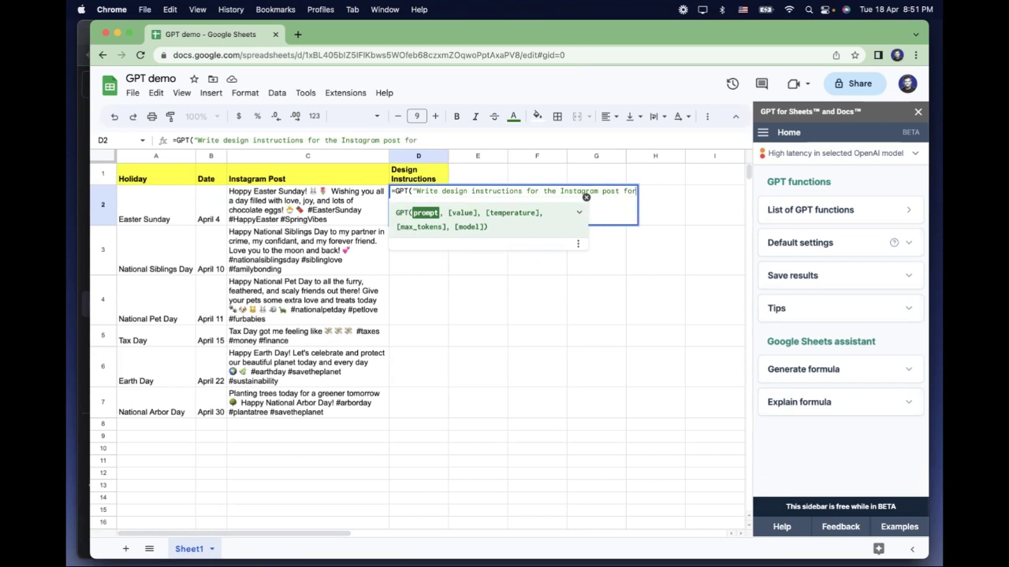
pyautogui.press('BackSpace')
pyautogui.press('BackSpace')
pyautogui.write(', A2')
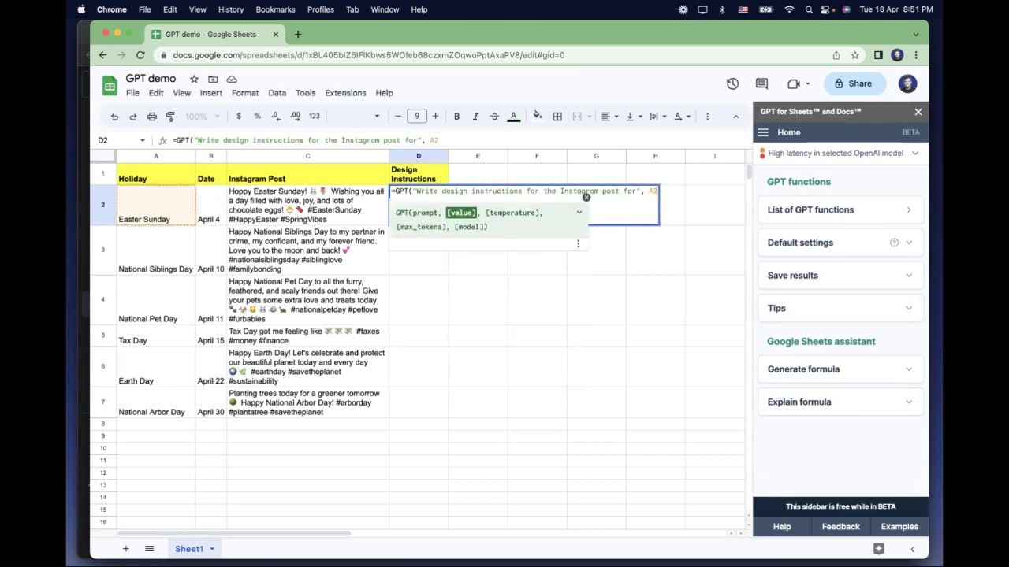
pyautogui.write(')')
pyautogui.press('Return')
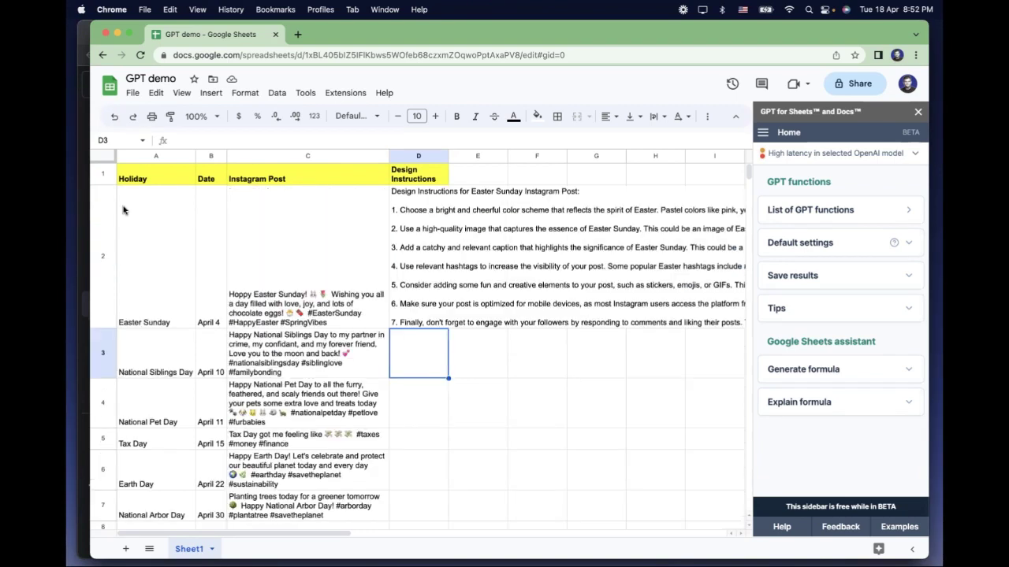
# - Widen the Design Instructions column and wrap its text within the cells
pyautogui.click(401, 222)
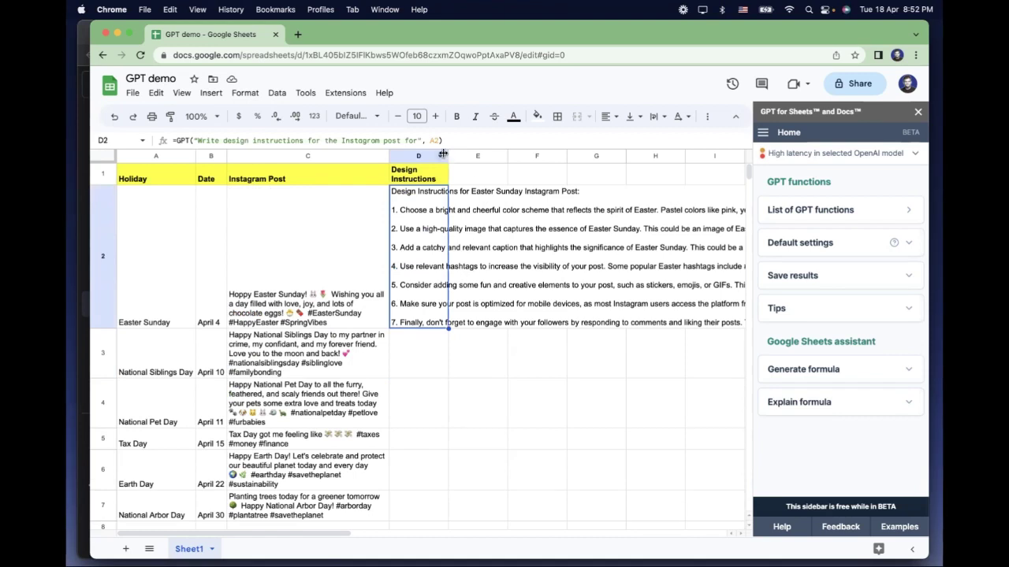
pyautogui.moveTo(443, 154); pyautogui.dragTo(661, 154)
pyautogui.click(654, 155)
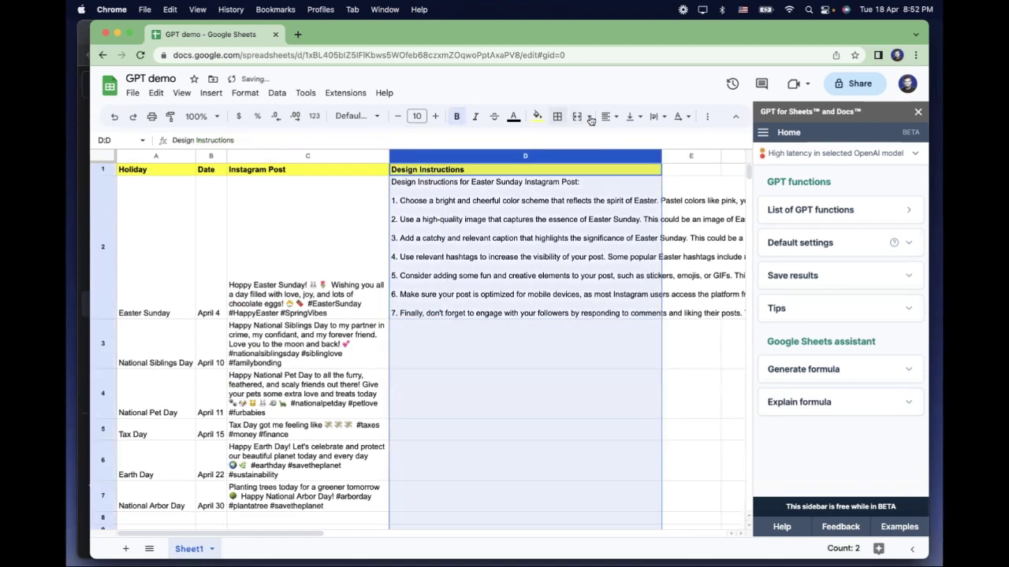
pyautogui.click(653, 116)
pyautogui.click(660, 150)
pyautogui.doubleClick(540, 248)
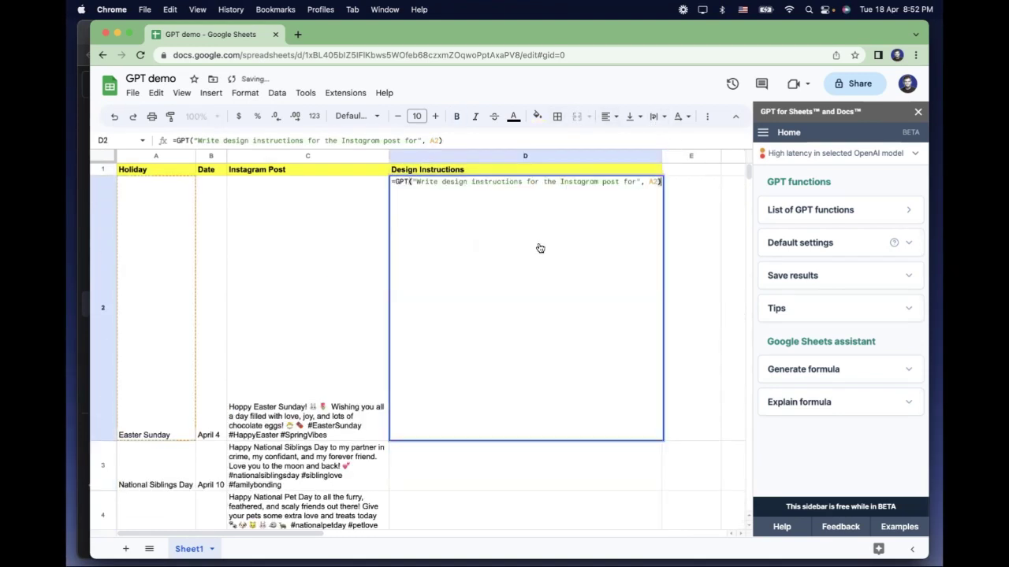
pyautogui.press('Escape')
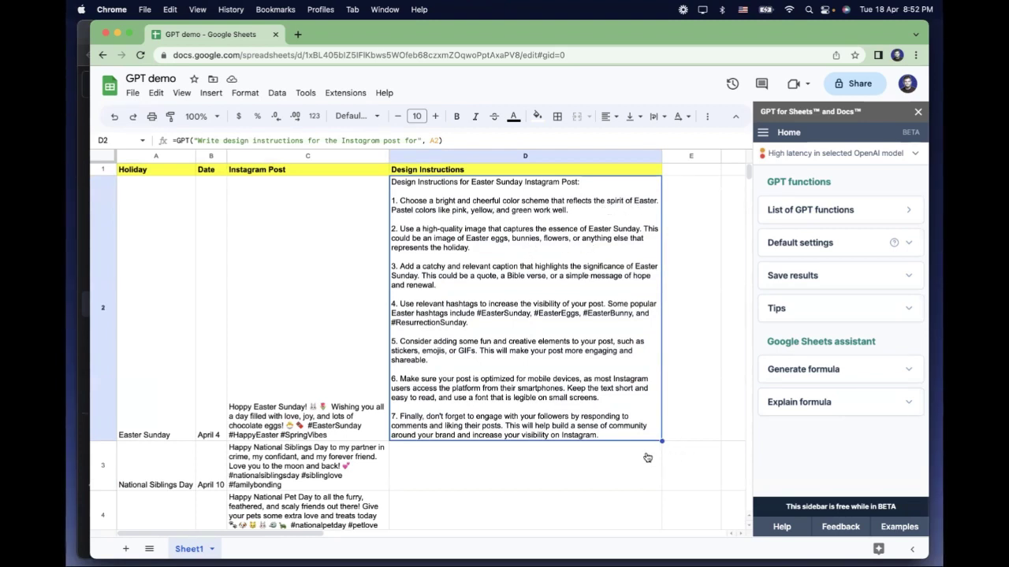
# - Fill the design instructions formula in D2 down through D7
pyautogui.scroll(-5, 663, 305)
pyautogui.scroll(3, 630, 291)
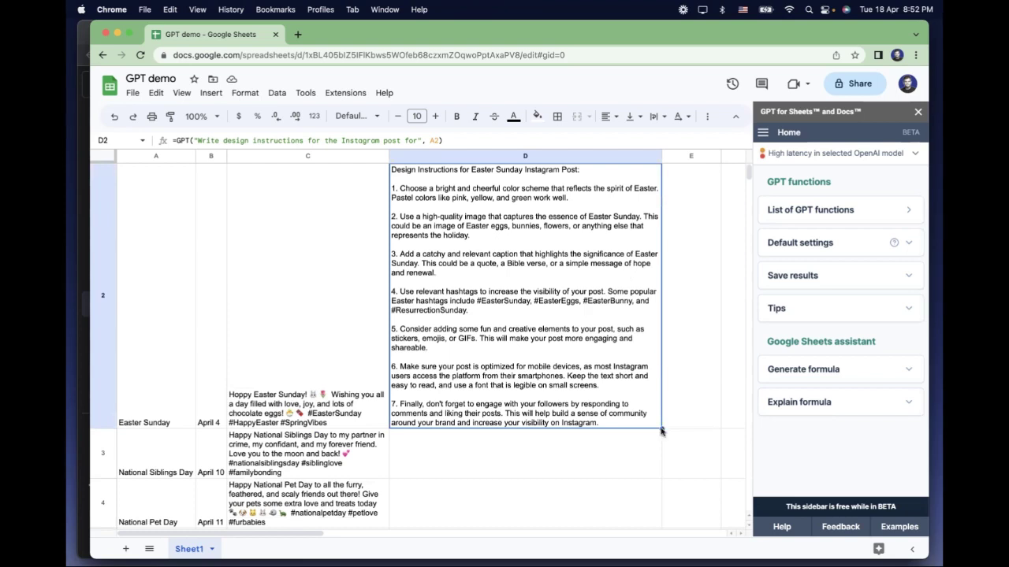
pyautogui.moveTo(662, 429); pyautogui.dragTo(623, 339)
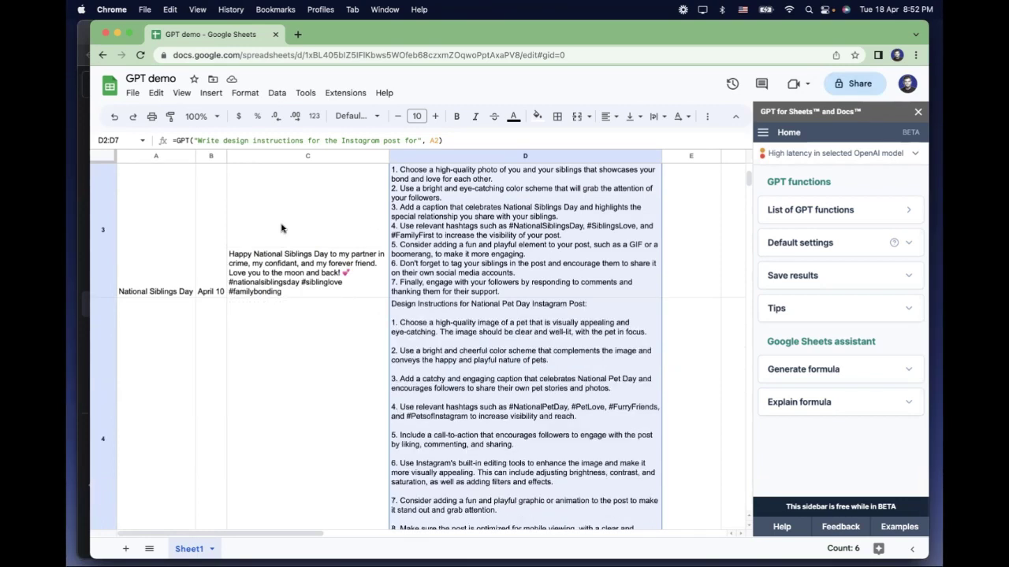
pyautogui.click(536, 287)
pyautogui.scroll(3, 540, 312)
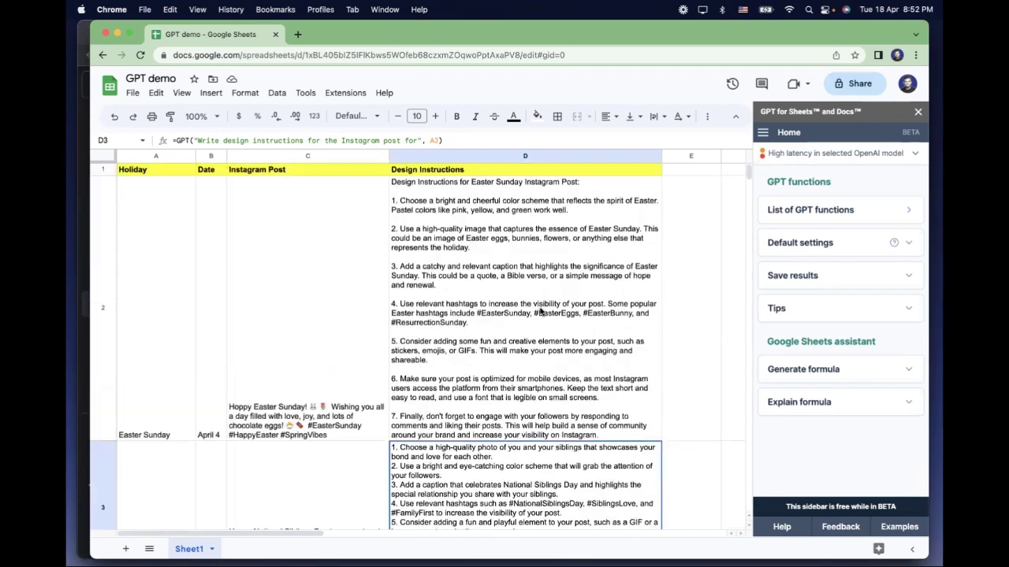
pyautogui.press('Up')
pyautogui.press('Left')
pyautogui.scroll(-1, 479, 254)
pyautogui.scroll(1, 552, 205)
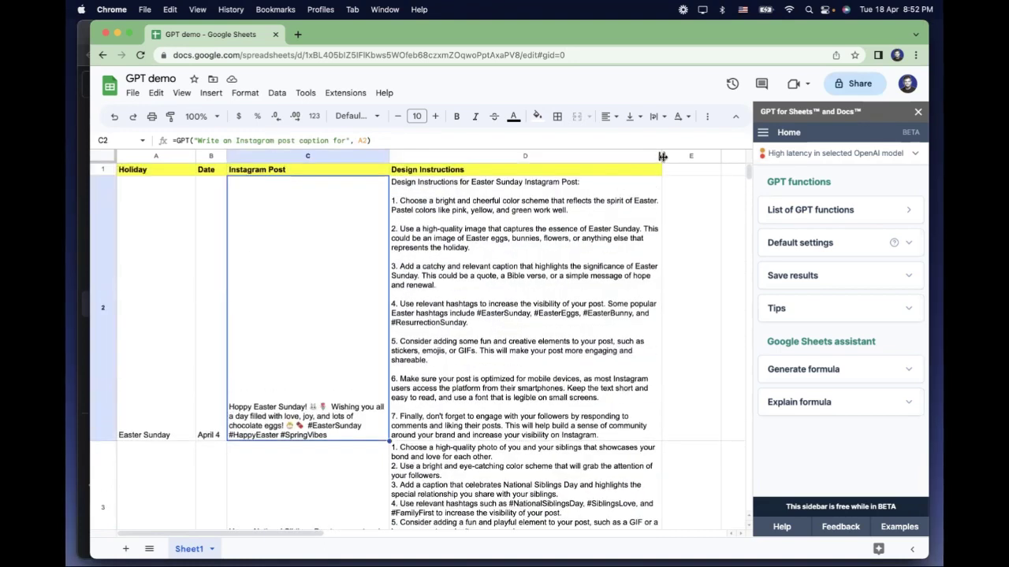
# - Widen the Holiday, Date, Instagram Post and Design Instructions columns of the holiday table
pyautogui.moveTo(662, 156); pyautogui.dragTo(725, 157)
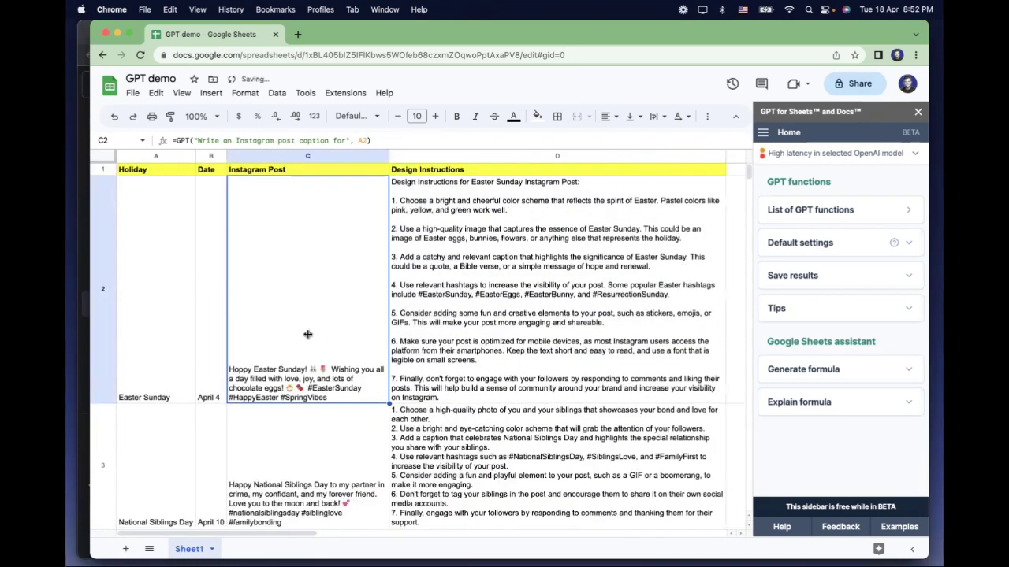
pyautogui.click(187, 266)
pyautogui.moveTo(226, 156); pyautogui.dragTo(266, 156)
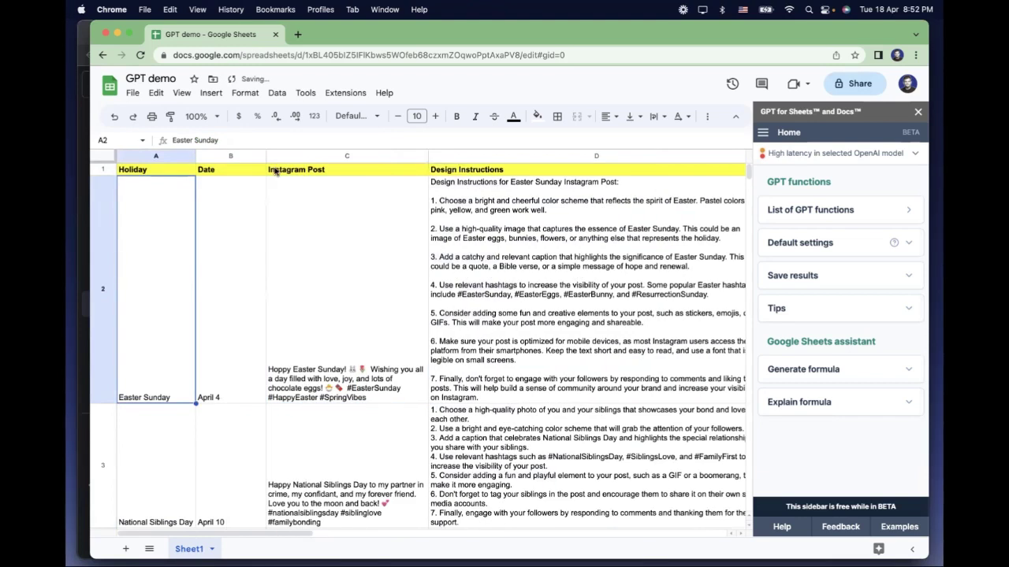
pyautogui.moveTo(428, 156); pyautogui.dragTo(462, 156)
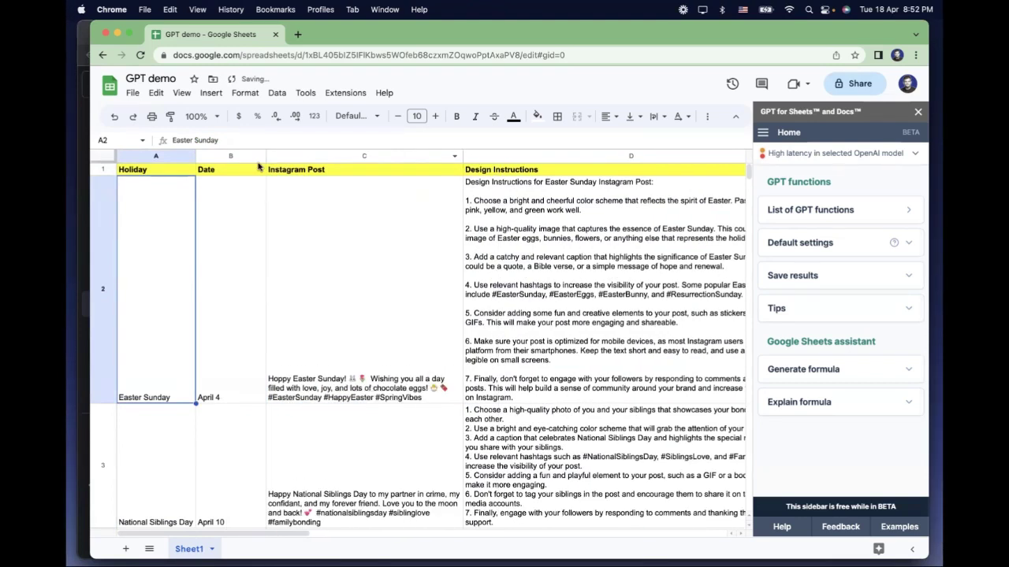
pyautogui.click(188, 156)
pyautogui.moveTo(195, 156); pyautogui.dragTo(259, 156)
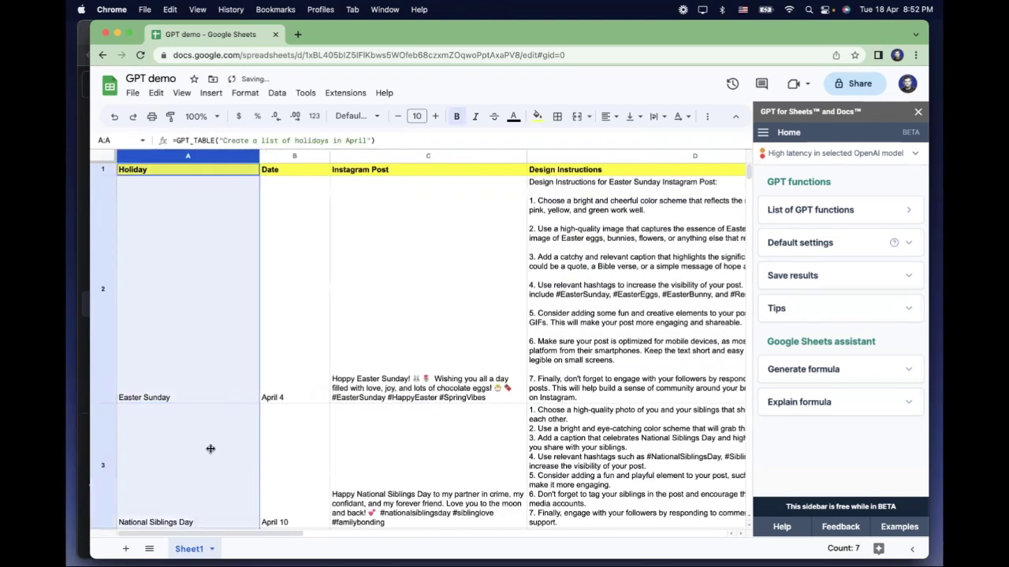
# - Add a new sheet to the spreadsheet and name it "prep"
pyautogui.click(125, 549)
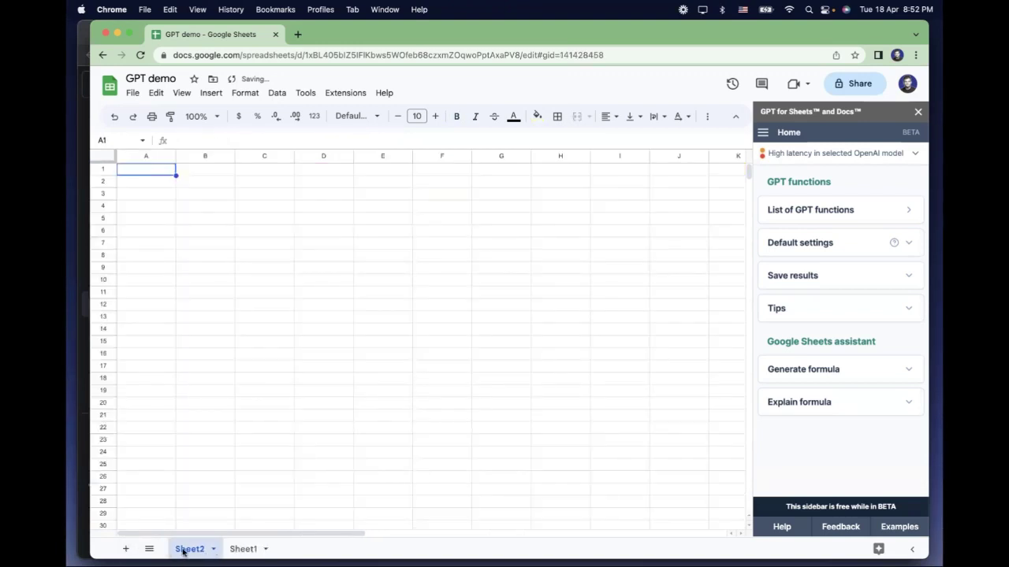
pyautogui.doubleClick(186, 549)
pyautogui.write('prep')
pyautogui.press('Return')
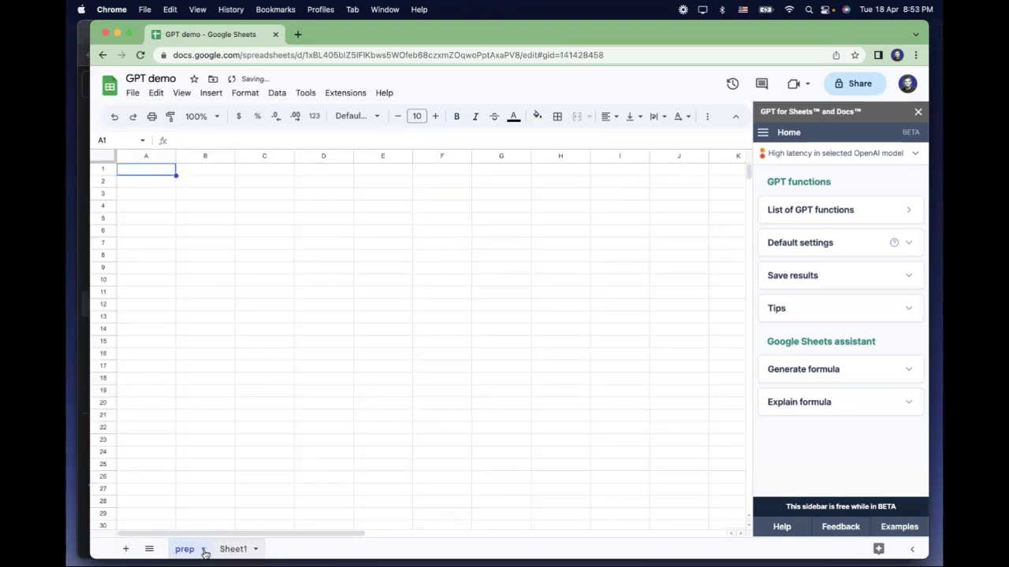
# - Rename Sheet1, which holds the holiday table, as "content"
pyautogui.doubleClick(234, 550)
pyautogui.write('prom')
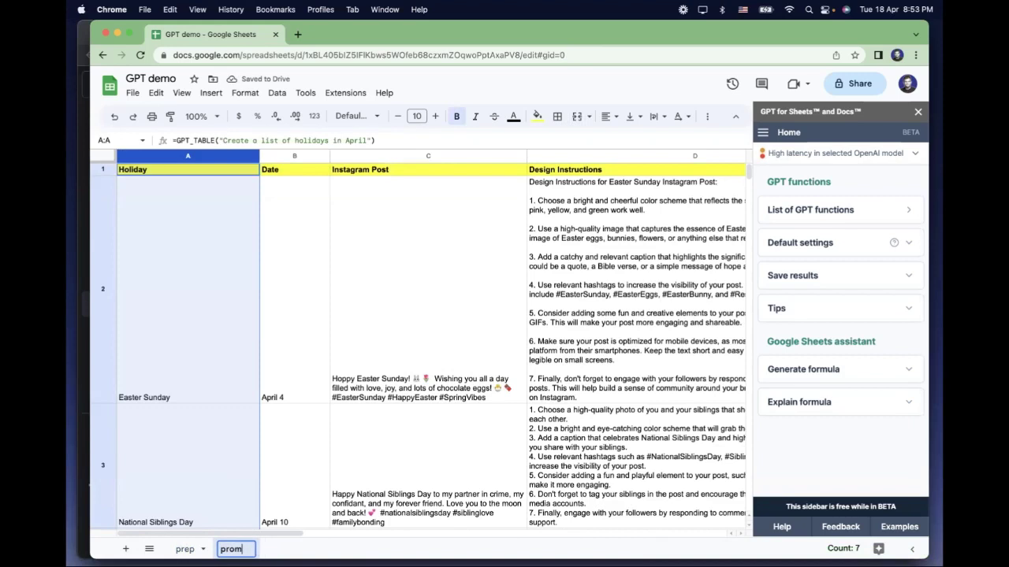
pyautogui.press('BackSpace')
pyautogui.press('BackSpace')
pyautogui.press('BackSpace')
pyautogui.press('BackSpace')
pyautogui.write('content')
pyautogui.press('Return')
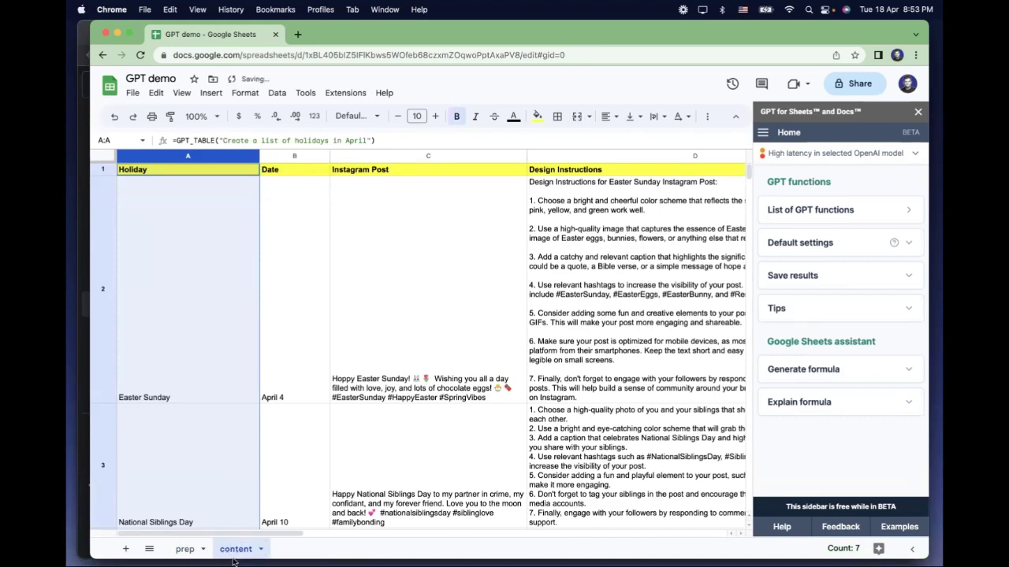
# - Look over the generated holiday table and close the GPT for Sheets and Docs sidebar
pyautogui.click(428, 383)
pyautogui.scroll(-5, 576, 379)
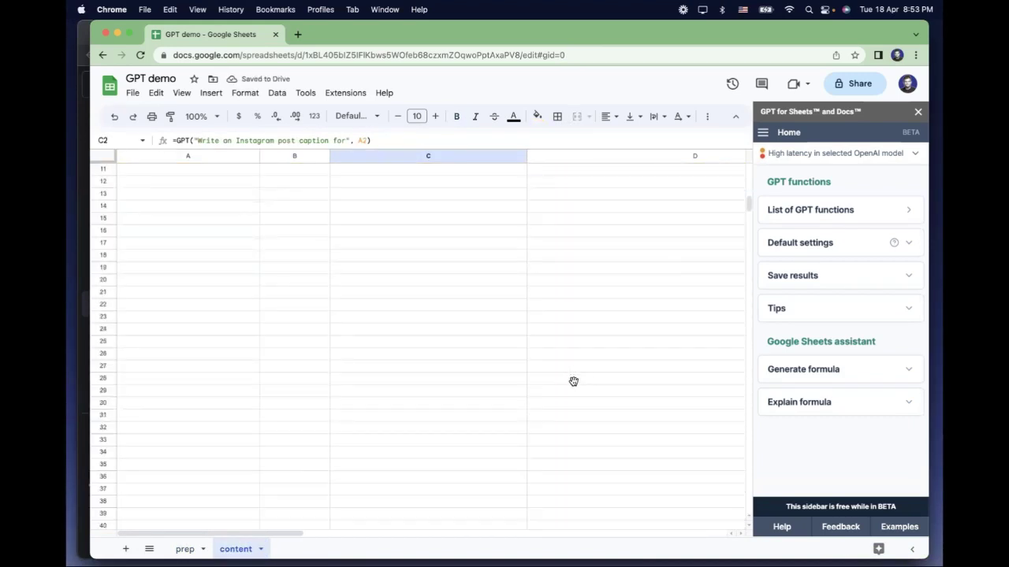
pyautogui.scroll(5, 573, 381)
pyautogui.scroll(-3, 462, 381)
pyautogui.scroll(3, 541, 254)
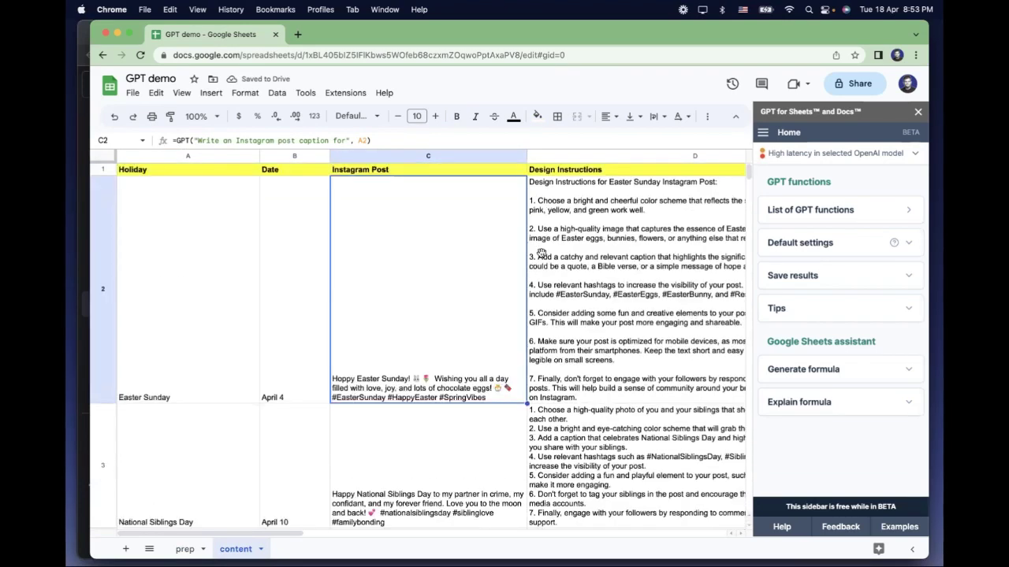
pyautogui.click(542, 254)
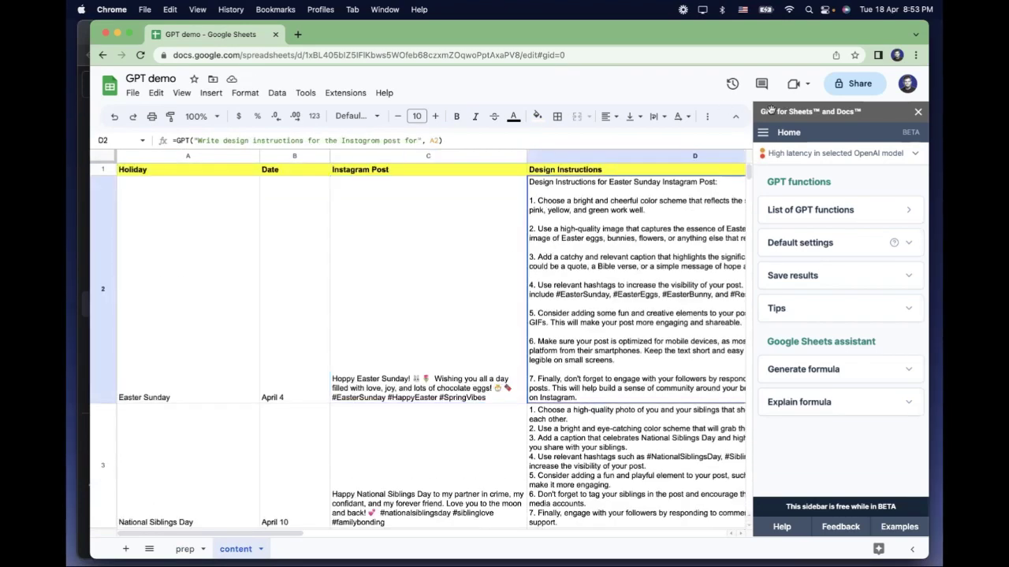
pyautogui.click(918, 111)
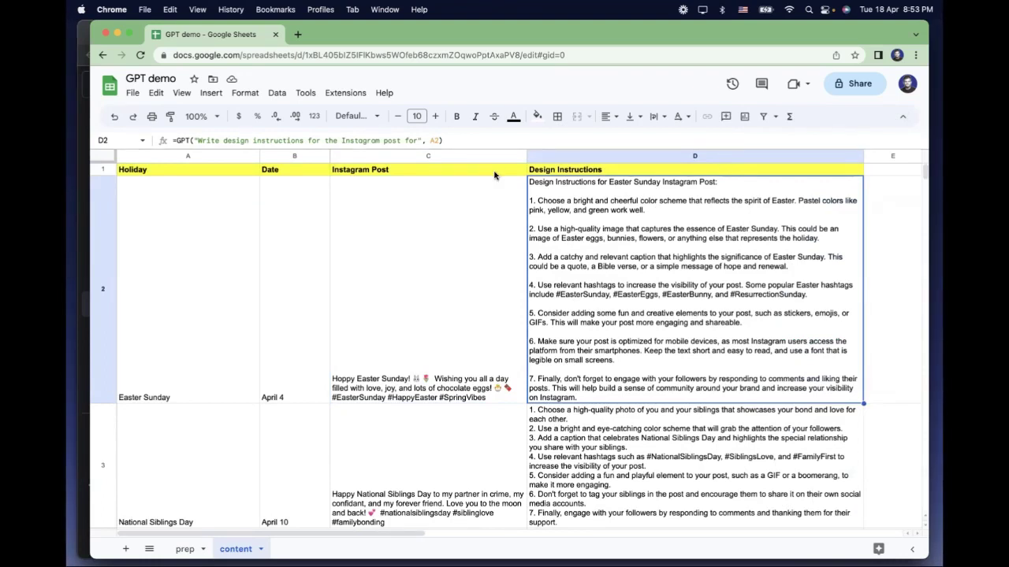
pyautogui.click(450, 201)
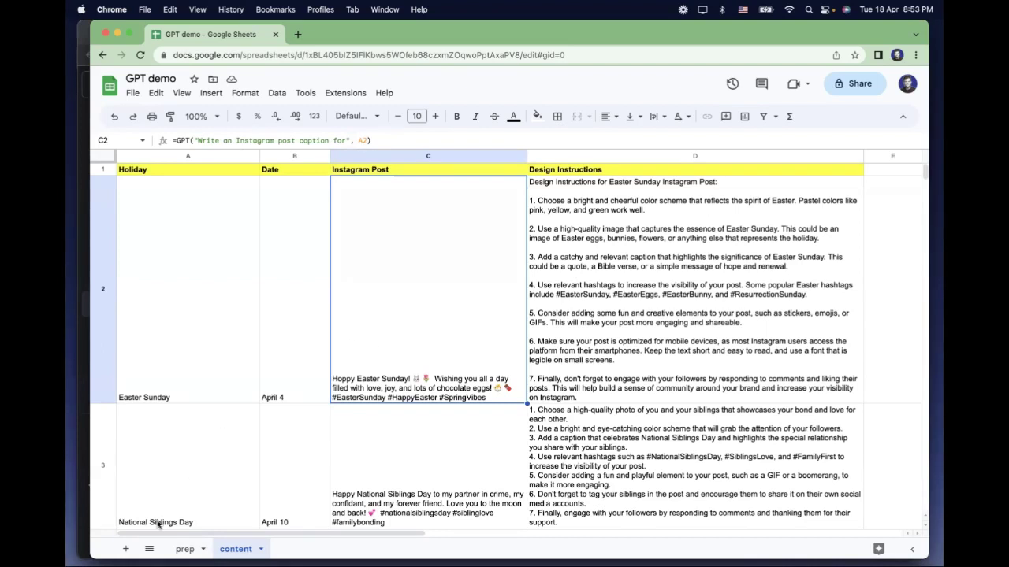
# - Add another new sheet after the content sheet and name it "cold outreach"
pyautogui.click(125, 549)
pyautogui.click(258, 551)
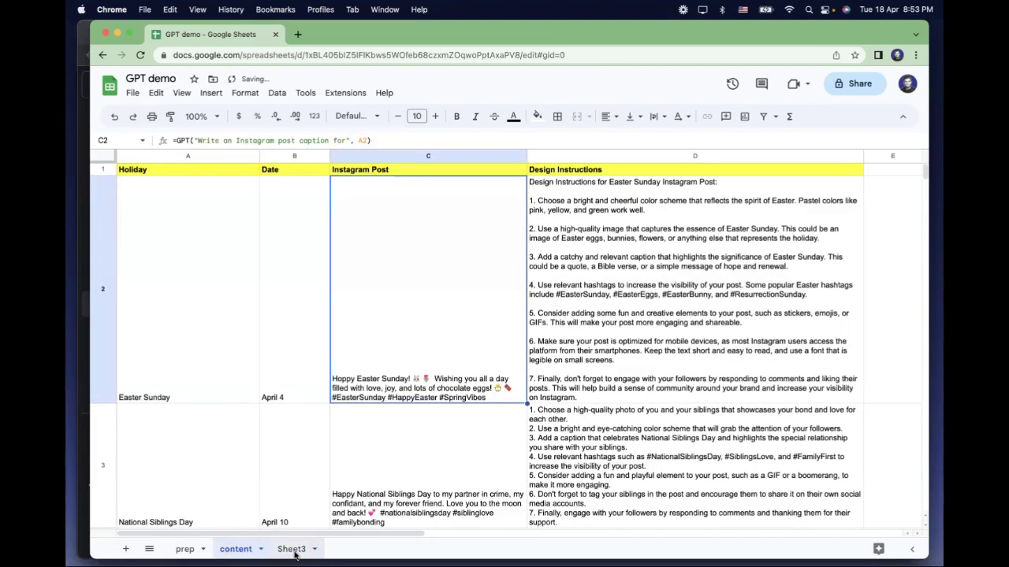
pyautogui.doubleClick(292, 549)
pyautogui.write('cold ou')
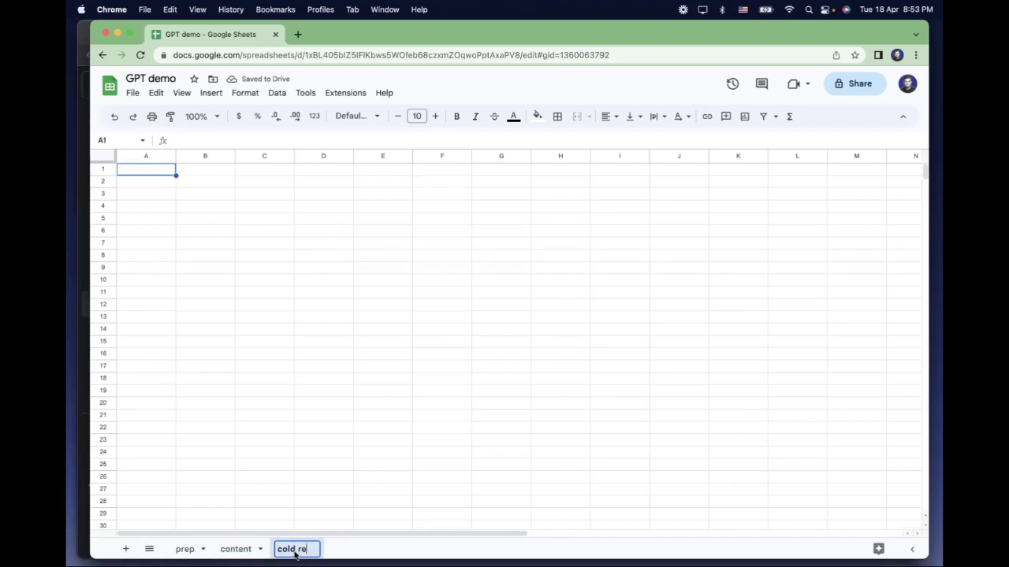
pyautogui.press('BackSpace')
pyautogui.press('BackSpace')
pyautogui.write('outra')
pyautogui.write('ach')
pyautogui.press('Return')
# - Enter the formula =GPT_TABLE("Make a list of VCs in South East Asia with the name of the partner") in cell A1
pyautogui.click(165, 169)
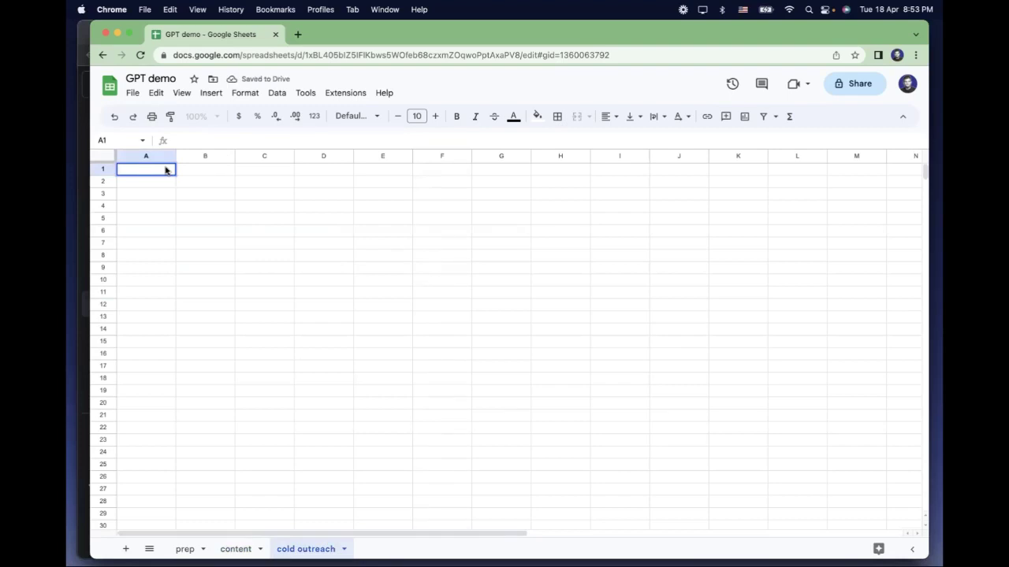
pyautogui.write('=')
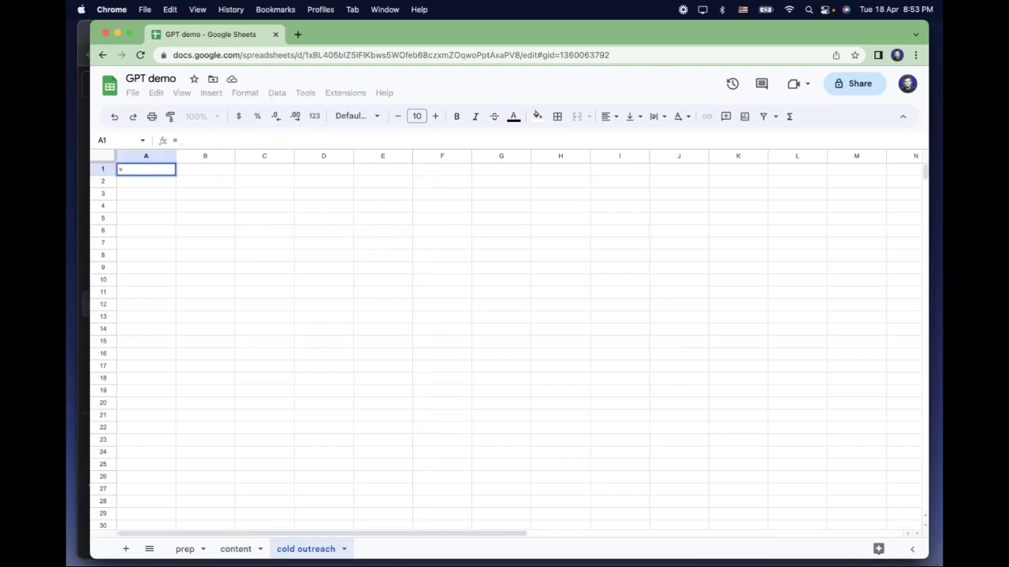
pyautogui.write('GPT_TABLE(C')
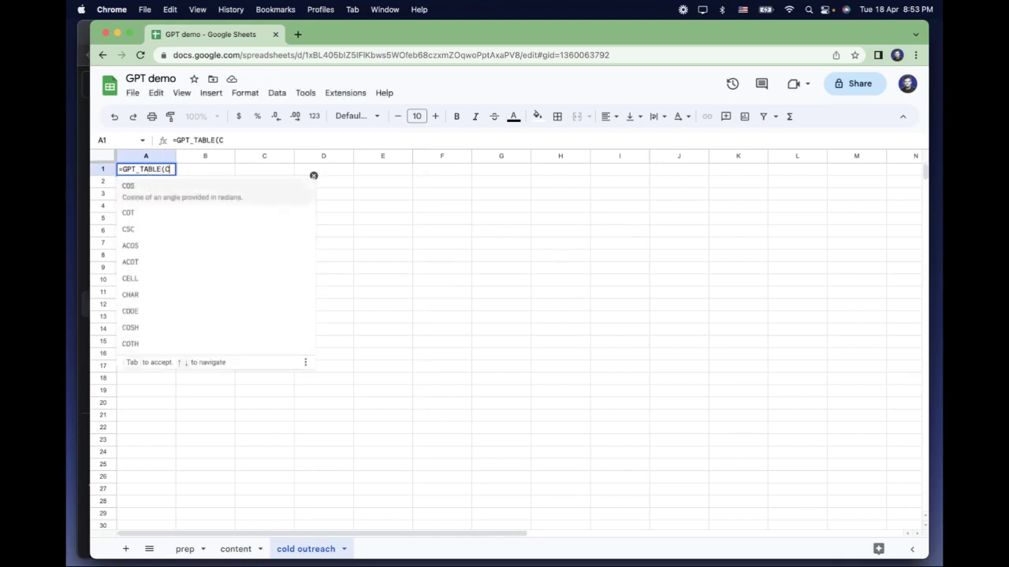
pyautogui.press('BackSpace')
pyautogui.write('"')
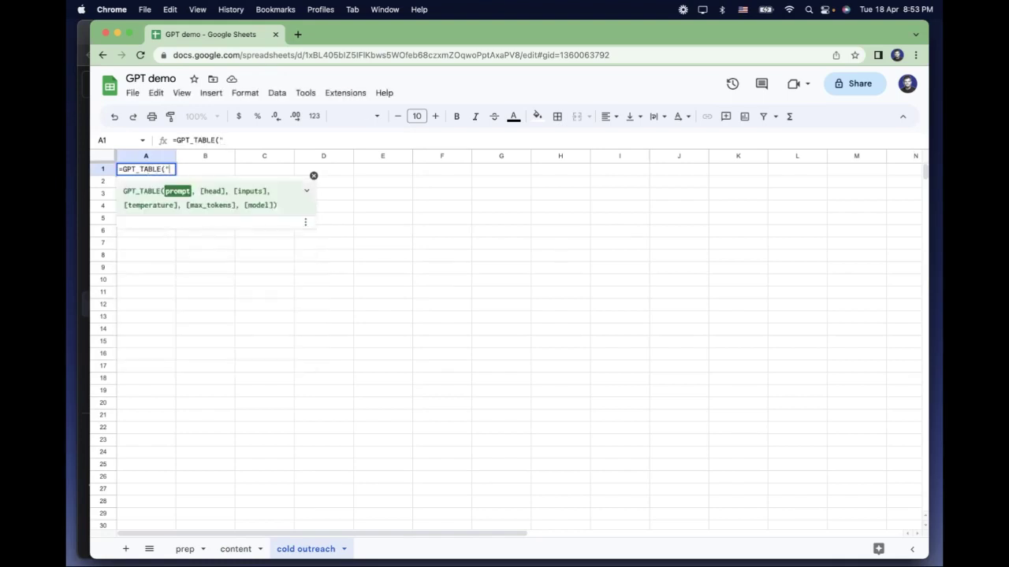
pyautogui.write('Make a list of')
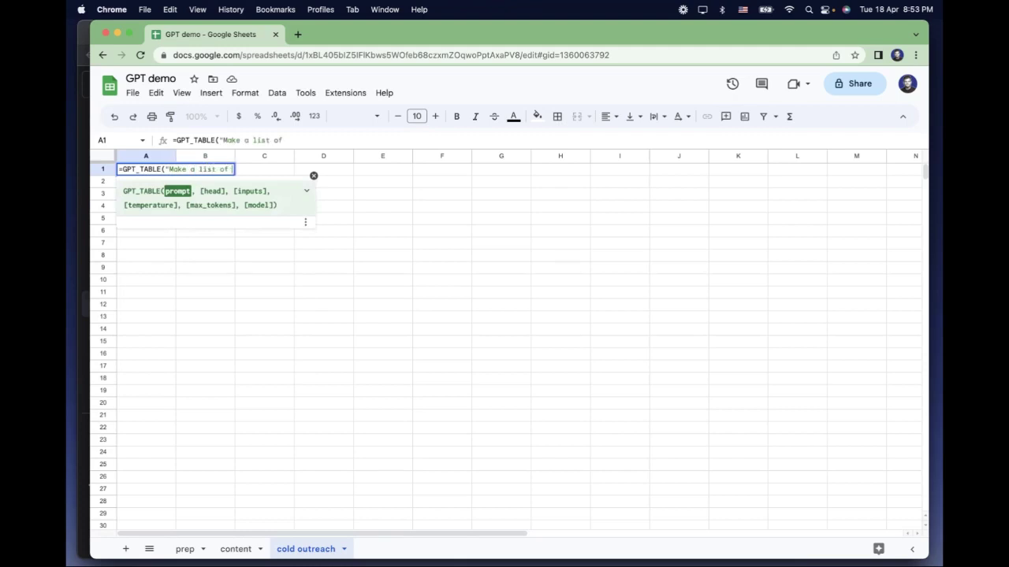
pyautogui.write(' VCs in South')
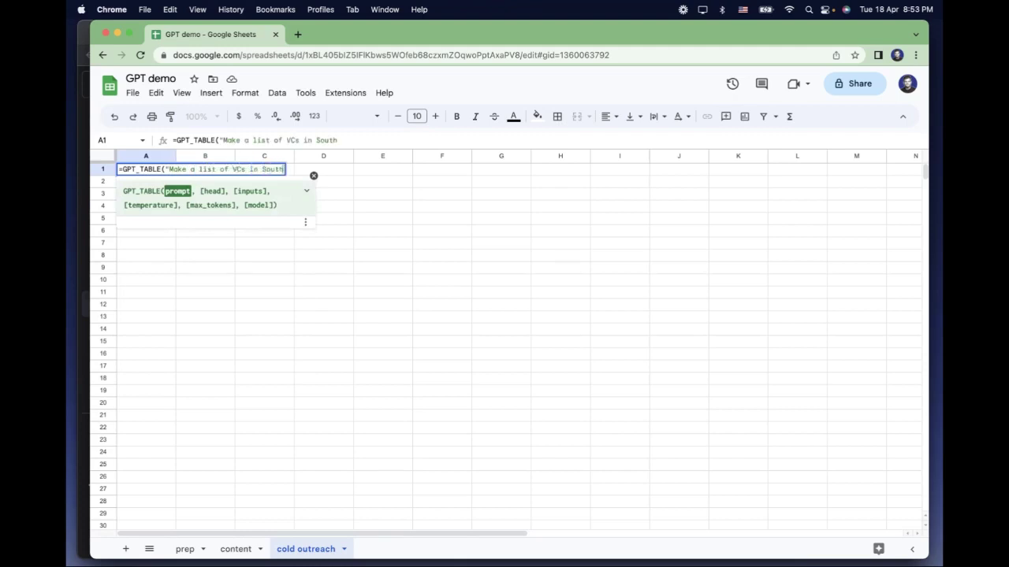
pyautogui.write(' East asia with')
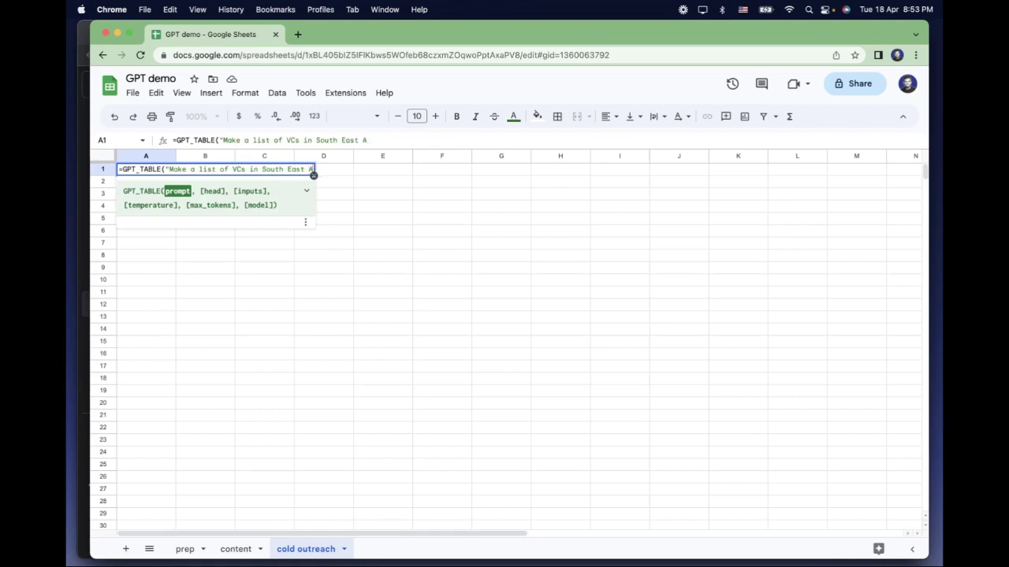
pyautogui.write(' the names ')
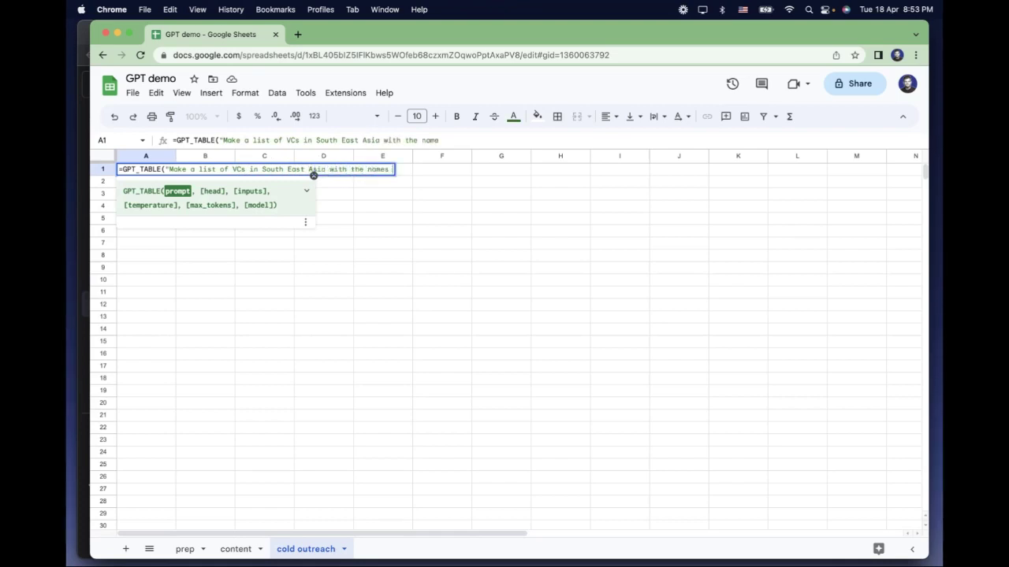
pyautogui.write('of their partners and')
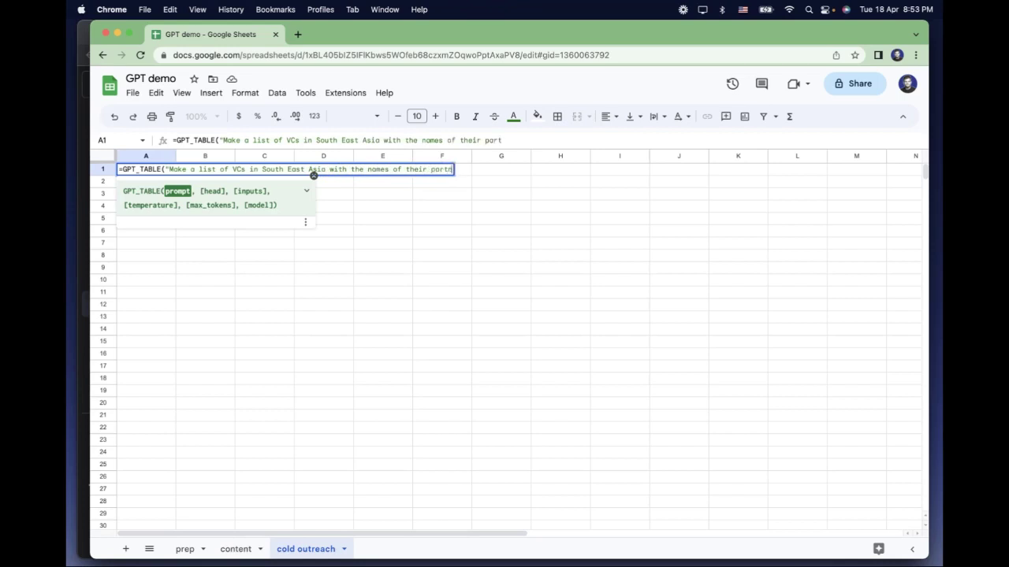
pyautogui.press('BackSpace')
pyautogui.press('BackSpace')
pyautogui.press('BackSpace')
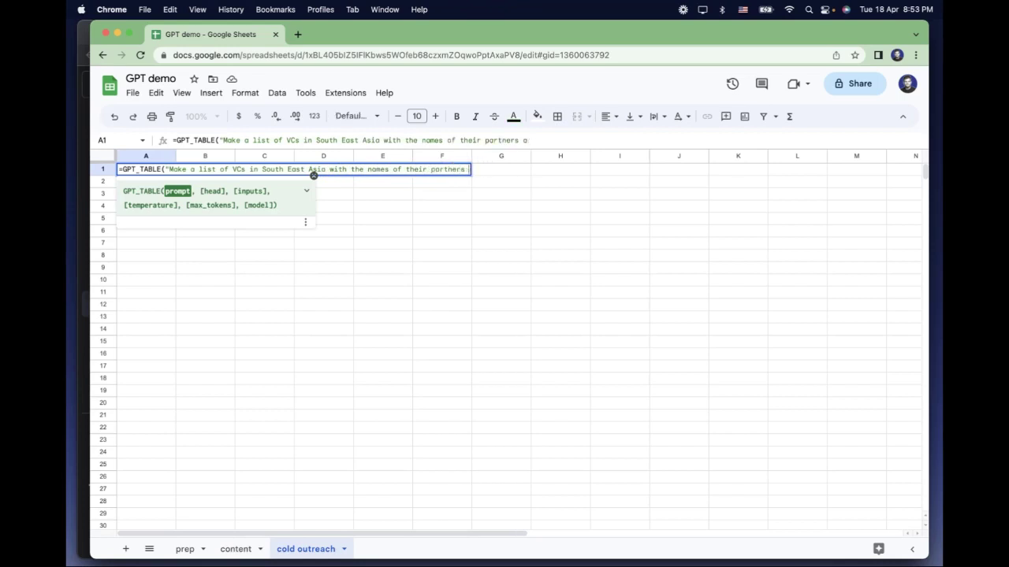
pyautogui.write('or d')
pyautogui.press('BackSpace')
pyautogui.press('BackSpace')
pyautogui.press('BackSpace')
pyautogui.press('BackSpace')
pyautogui.press('BackSpace')
pyautogui.press('BackSpace')
pyautogui.press('BackSpace')
pyautogui.press('BackSpace')
pyautogui.press('BackSpace')
pyautogui.press('BackSpace')
pyautogui.press('BackSpace')
pyautogui.press('BackSpace')
pyautogui.press('BackSpace')
pyautogui.press('BackSpace')
pyautogui.press('BackSpace')
pyautogui.press('BackSpace')
pyautogui.press('BackSpace')
pyautogui.press('BackSpace')
pyautogui.press('BackSpace')
pyautogui.press('BackSpace')
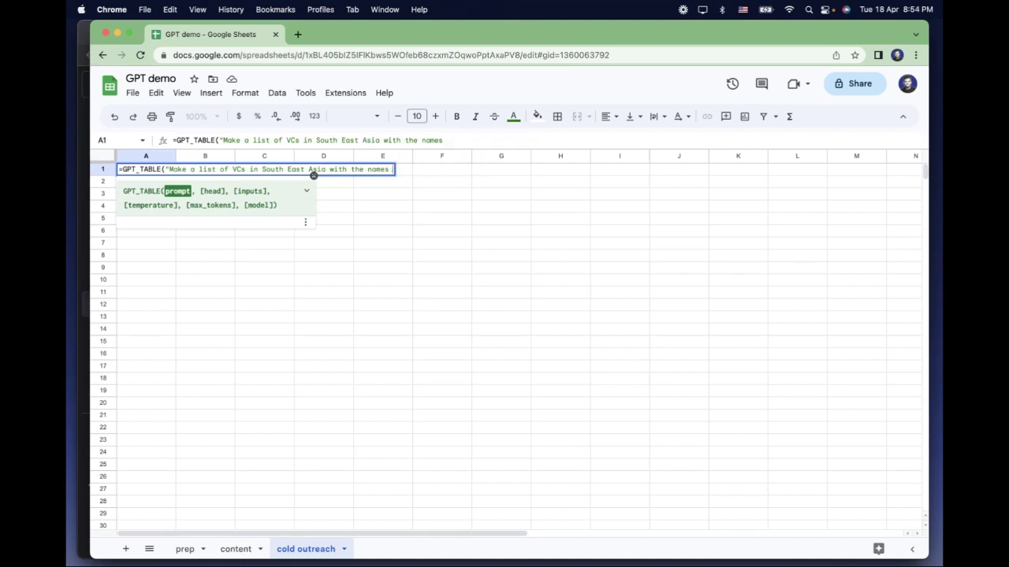
pyautogui.press('BackSpace')
pyautogui.press('BackSpace')
pyautogui.write('of the partner')
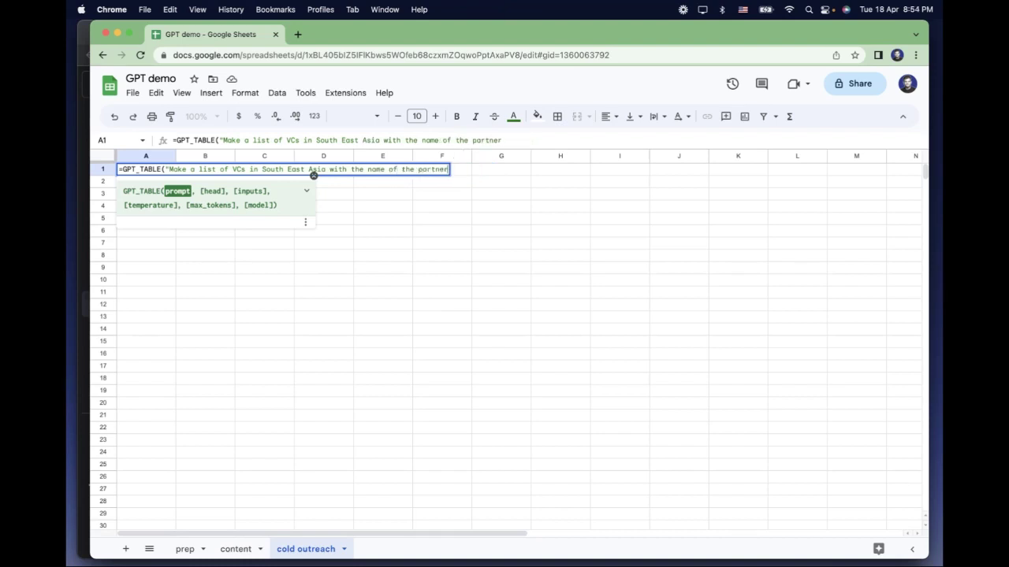
pyautogui.write('")')
pyautogui.press('Return')
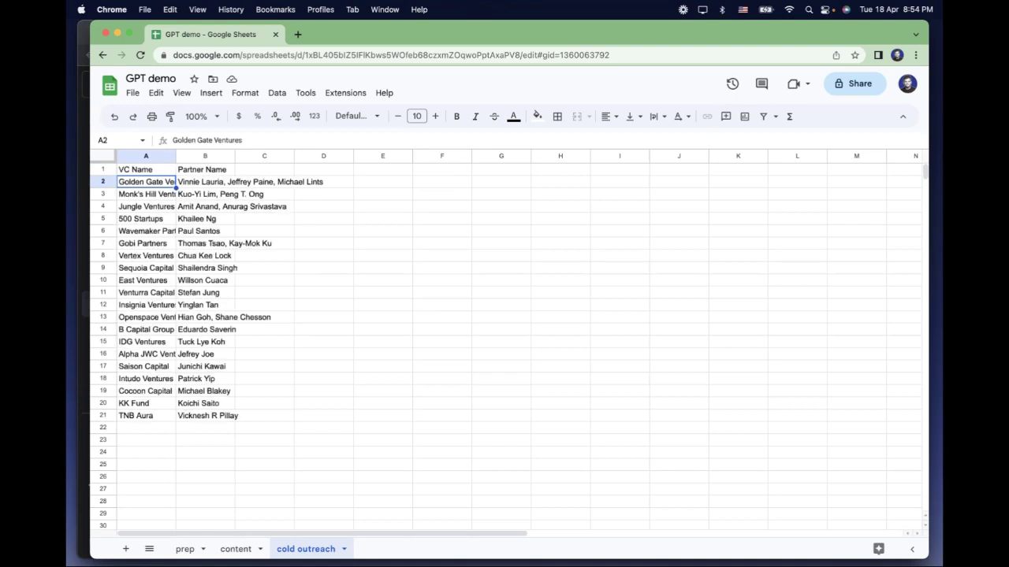
# - Fit the widths of the VC Name and Partner Name columns to their contents
pyautogui.doubleClick(175, 156)
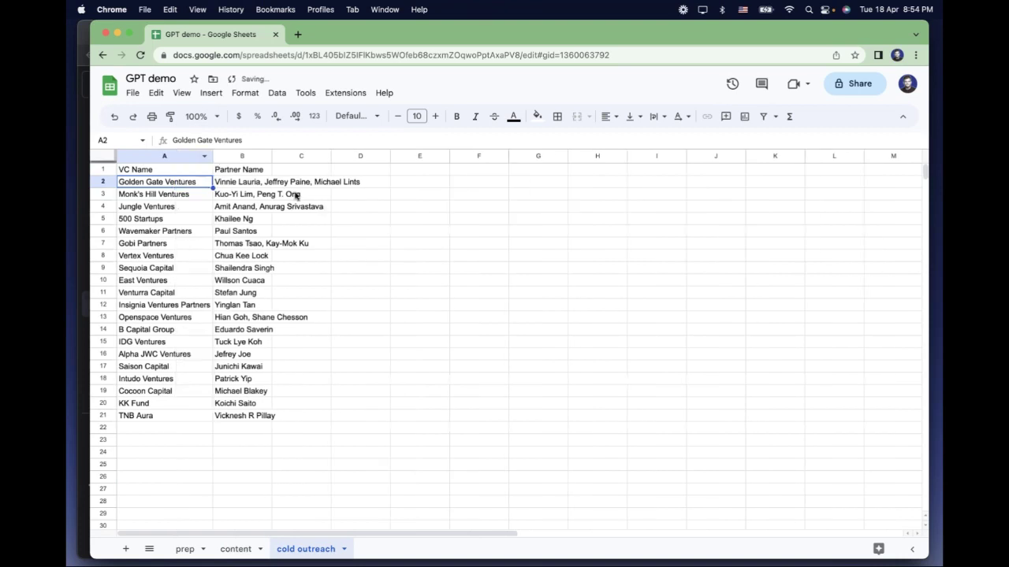
pyautogui.click(301, 231)
pyautogui.doubleClick(272, 156)
pyautogui.click(263, 244)
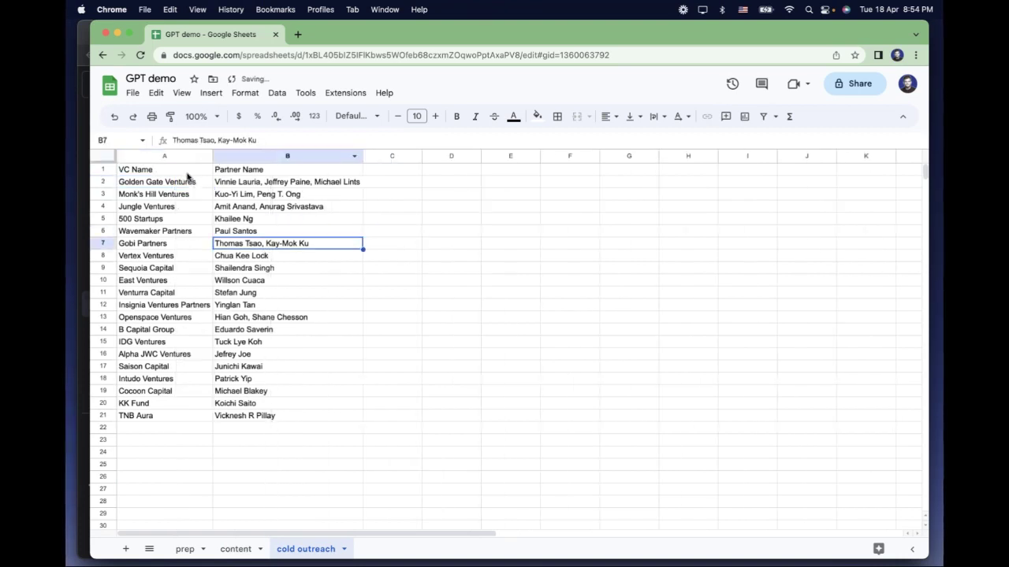
# - Make the headers in A1:B1 bold and increase the height of row 1
pyautogui.moveTo(189, 170); pyautogui.dragTo(254, 175)
pyautogui.click(457, 116)
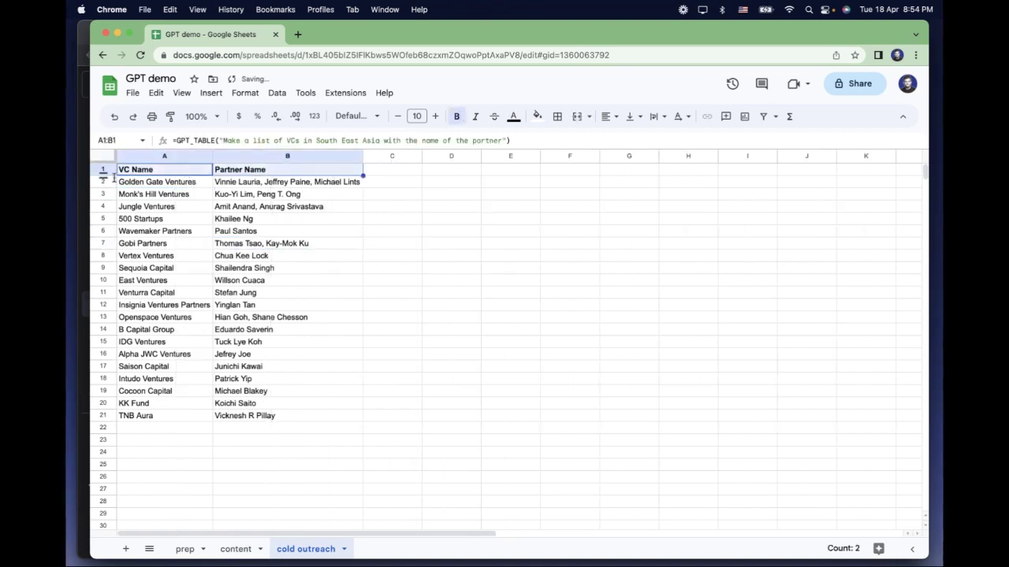
pyautogui.moveTo(103, 159); pyautogui.dragTo(109, 184)
# - Fill the whole header row 1 with yellow
pyautogui.click(537, 116)
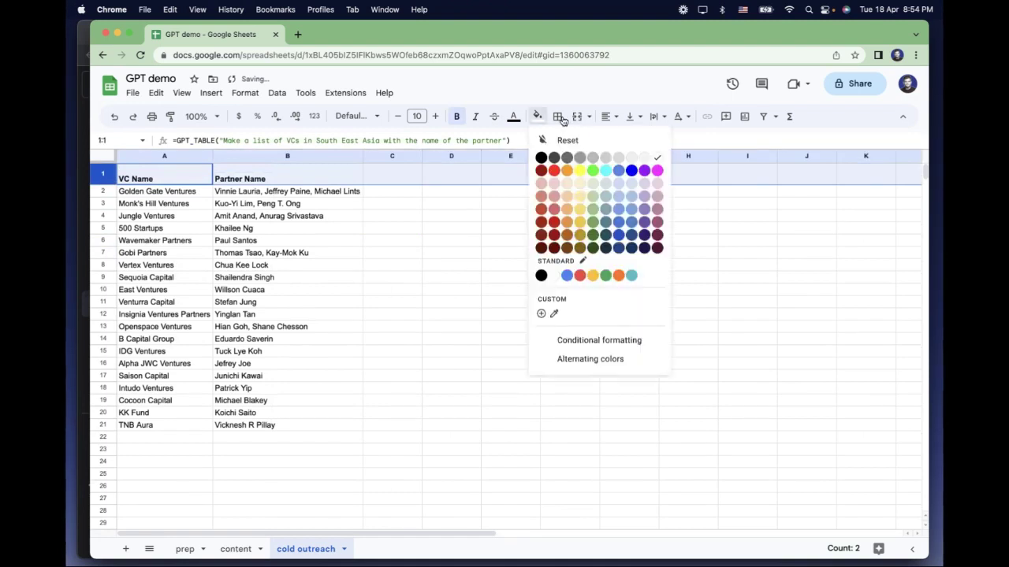
pyautogui.click(579, 171)
pyautogui.click(394, 227)
pyautogui.click(394, 203)
# - Enter the header "LinkedIn Message" in cell C1
pyautogui.click(394, 179)
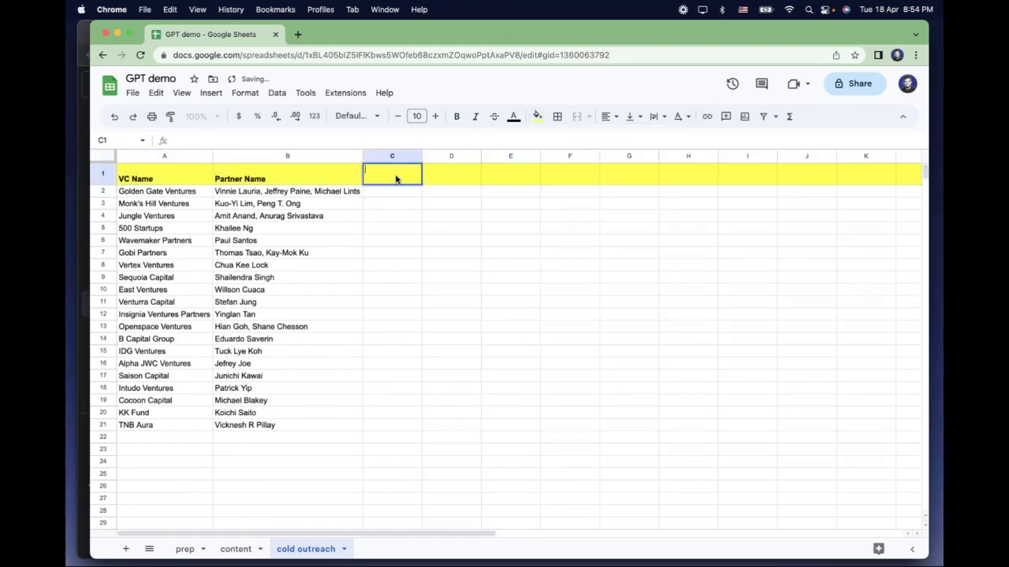
pyautogui.write('LinkedI')
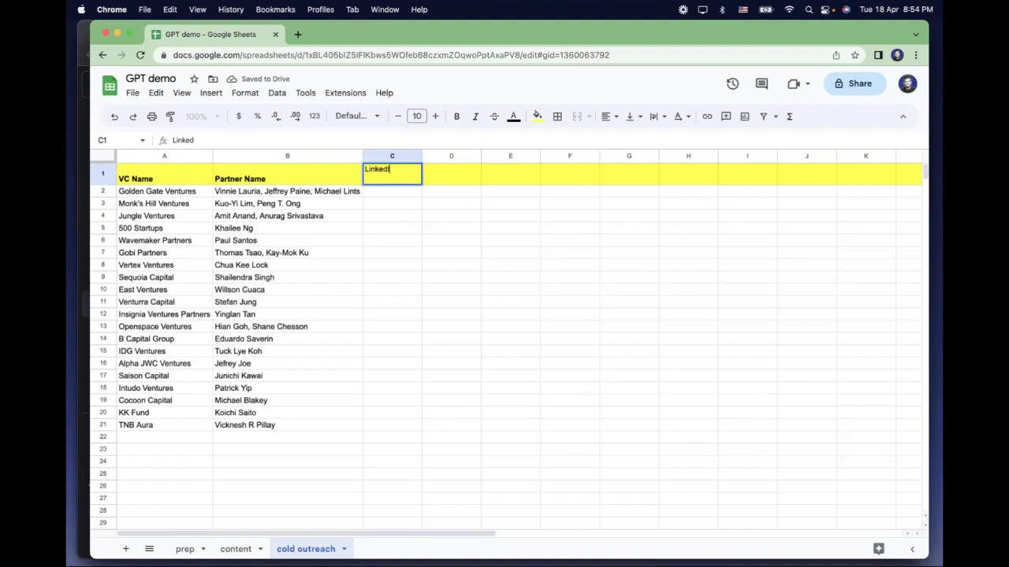
pyautogui.write('n Message')
pyautogui.press('Return')
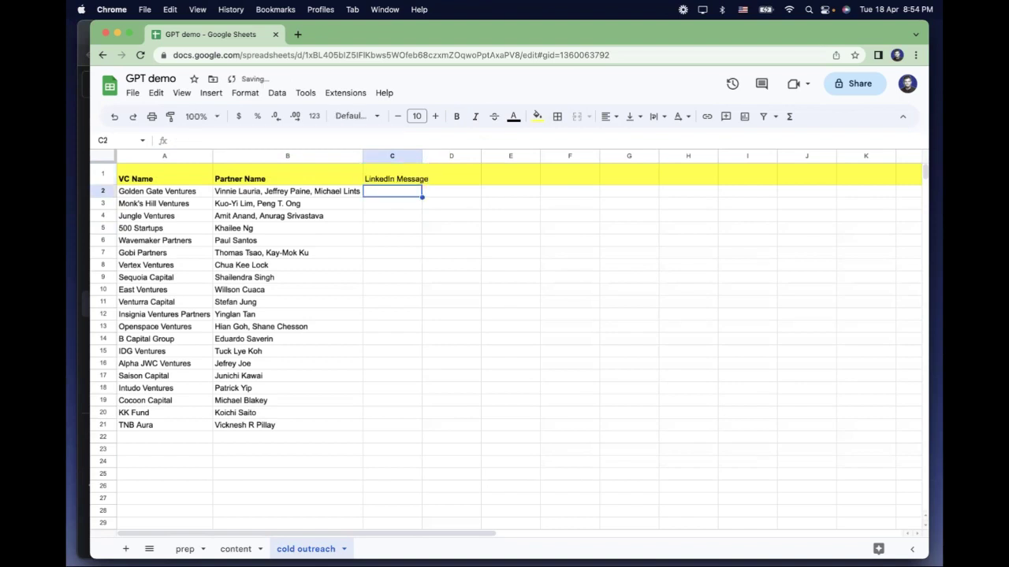
# - Make the "LinkedIn Message" header in C1 bold and widen column C to fit it
pyautogui.click(406, 178)
pyautogui.press('super+b')
pyautogui.click(447, 218)
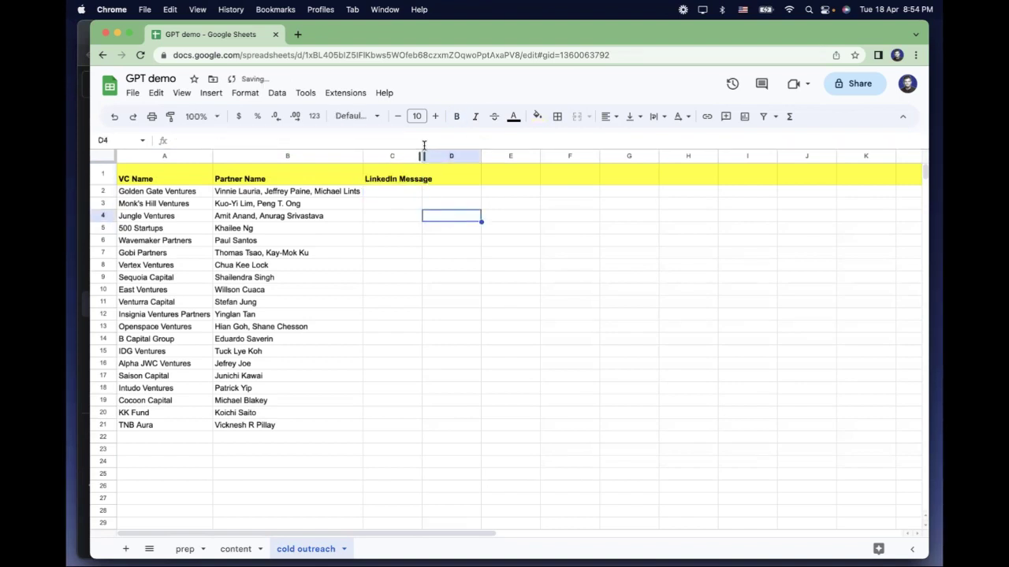
pyautogui.moveTo(422, 156); pyautogui.dragTo(434, 155)
pyautogui.click(402, 218)
pyautogui.click(394, 196)
pyautogui.write('=')
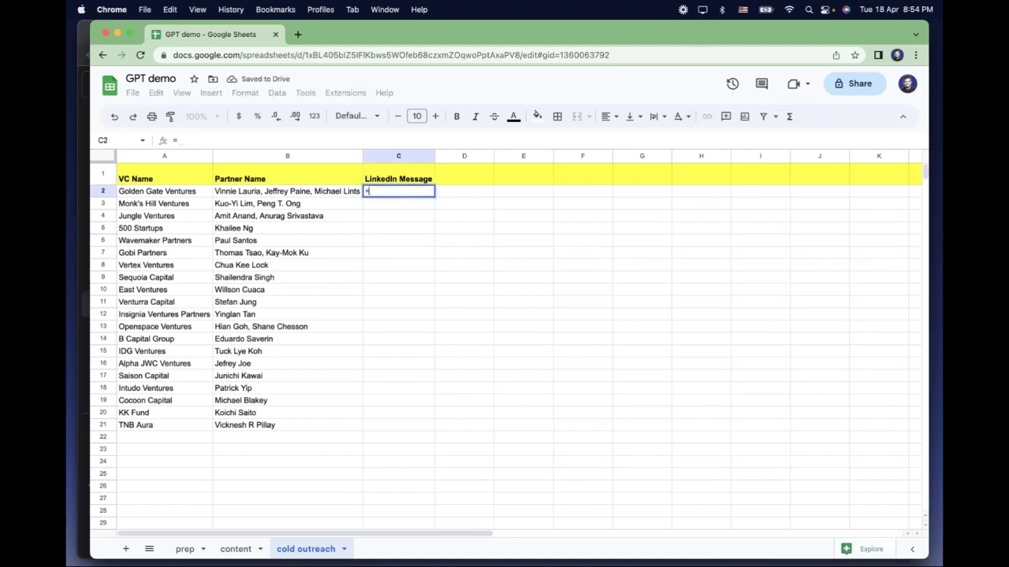
pyautogui.write('GPT')
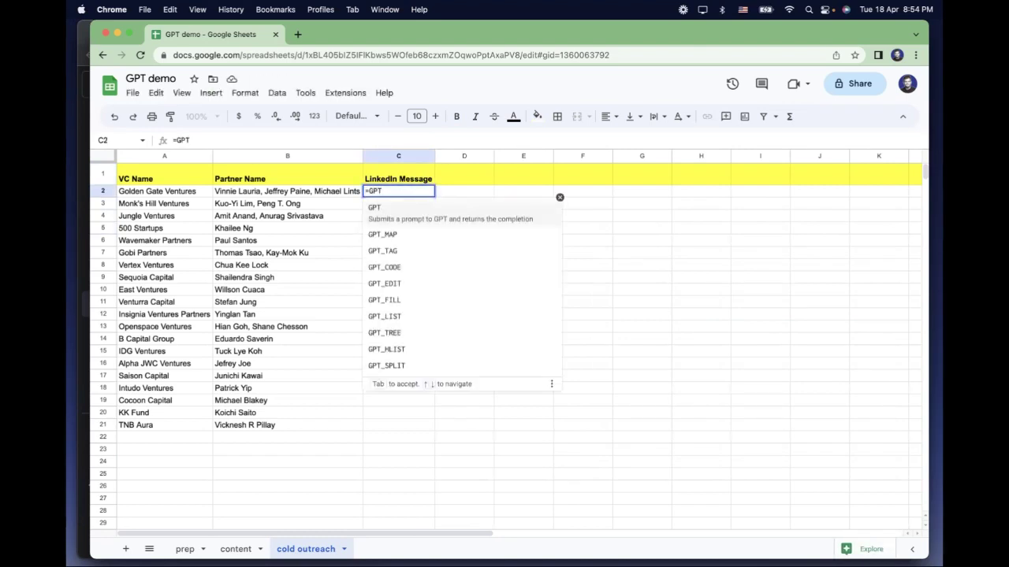
pyautogui.write('("W')
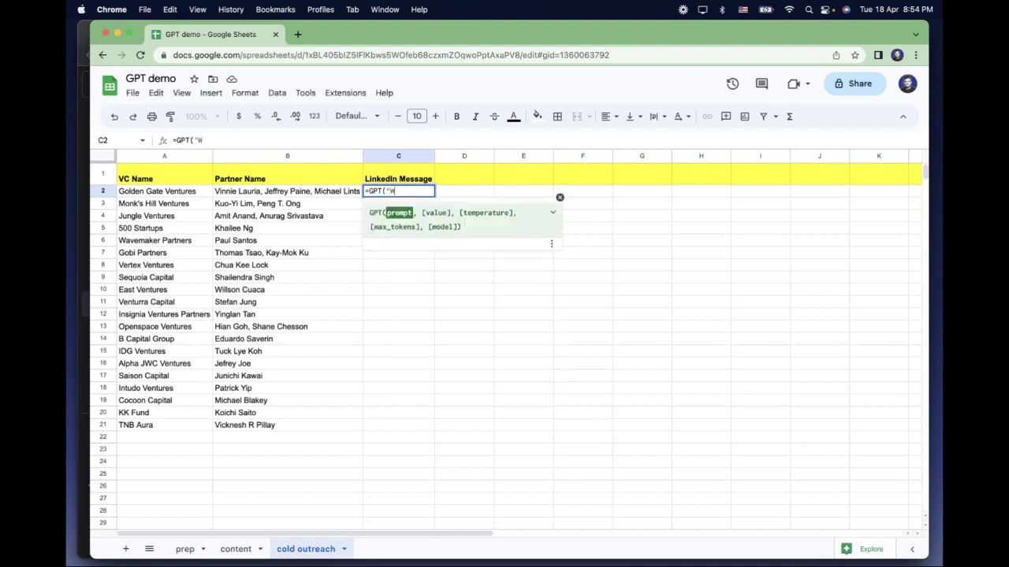
pyautogui.write('rite a custom linkedin')
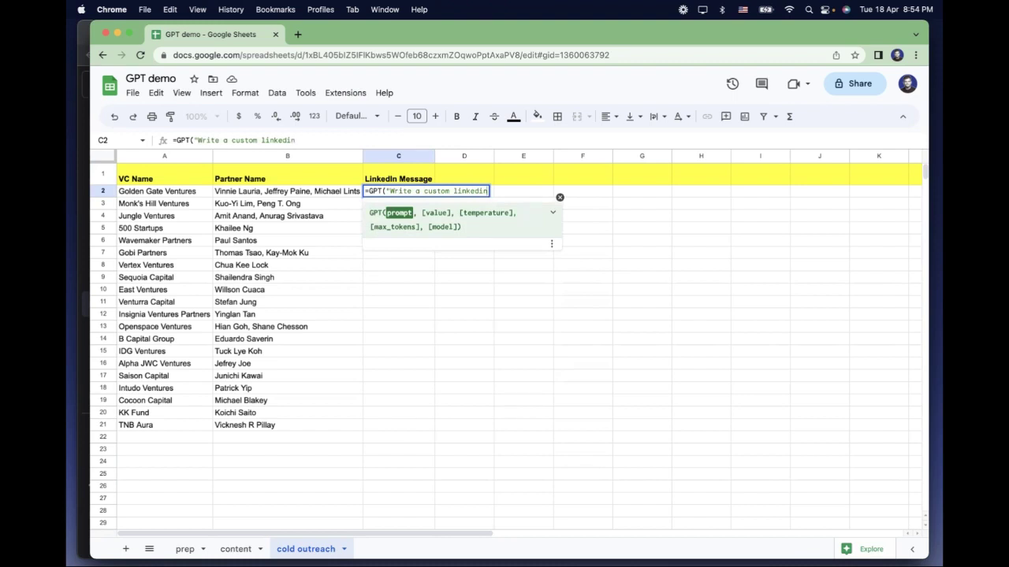
pyautogui.press('Escape')
# - Insert a new column before the LinkedIn Message column and give it the header "Description/About" in C1
pyautogui.scroll(-1, 401, 166)
pyautogui.click(401, 161)
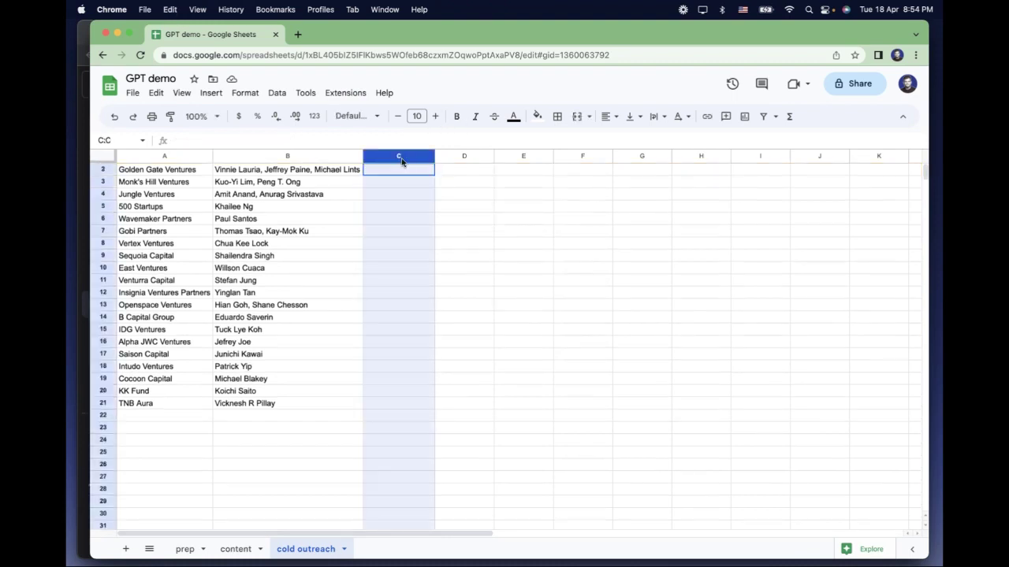
pyautogui.rightClick(401, 161)
pyautogui.click(432, 236)
pyautogui.click(396, 179)
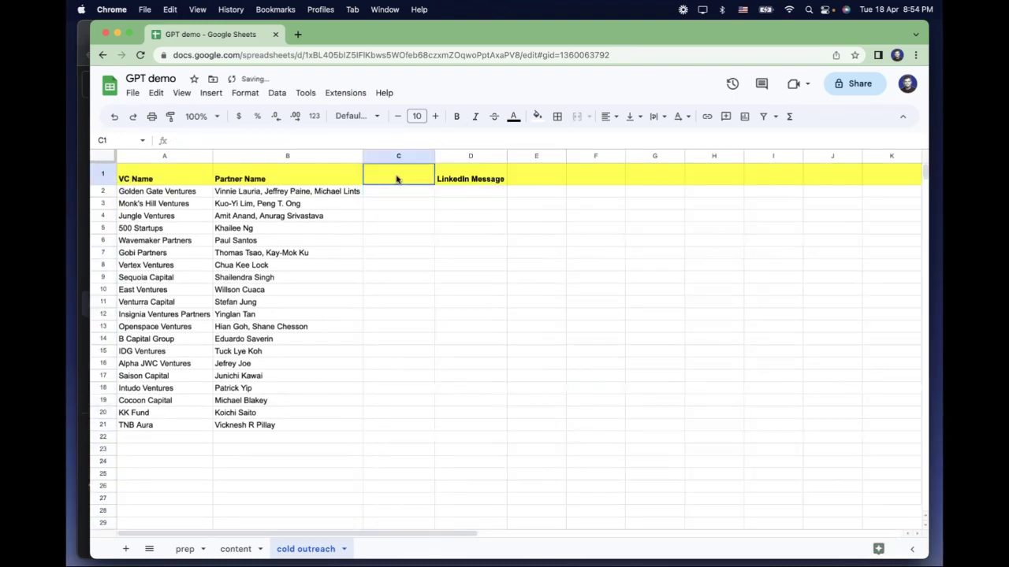
pyautogui.doubleClick(396, 179)
pyautogui.write('Descript')
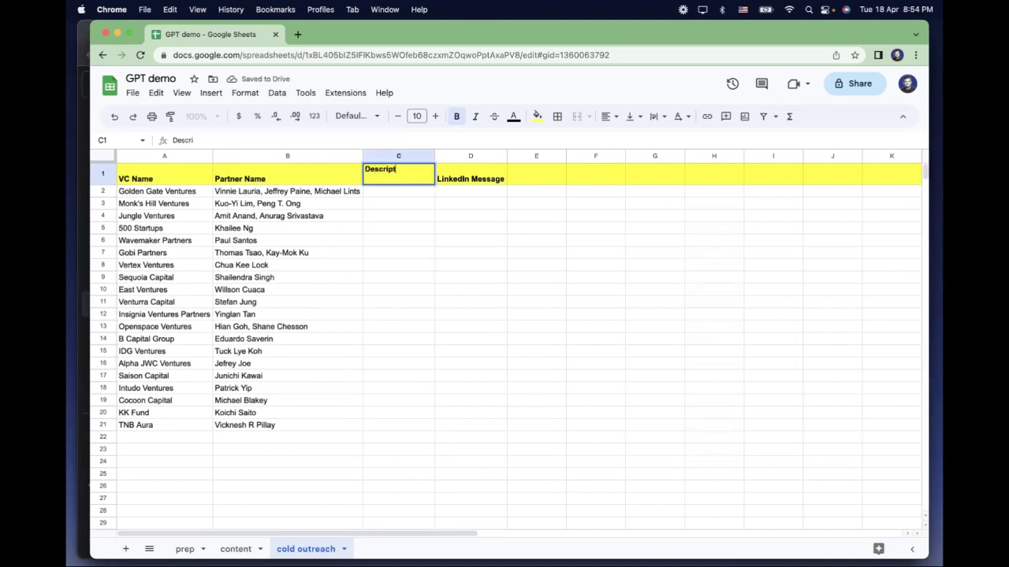
pyautogui.write('ion/About')
pyautogui.press('Return')
# - Enter the formula =GPT("Write a short description about", A2) in cell C2
pyautogui.write('=')
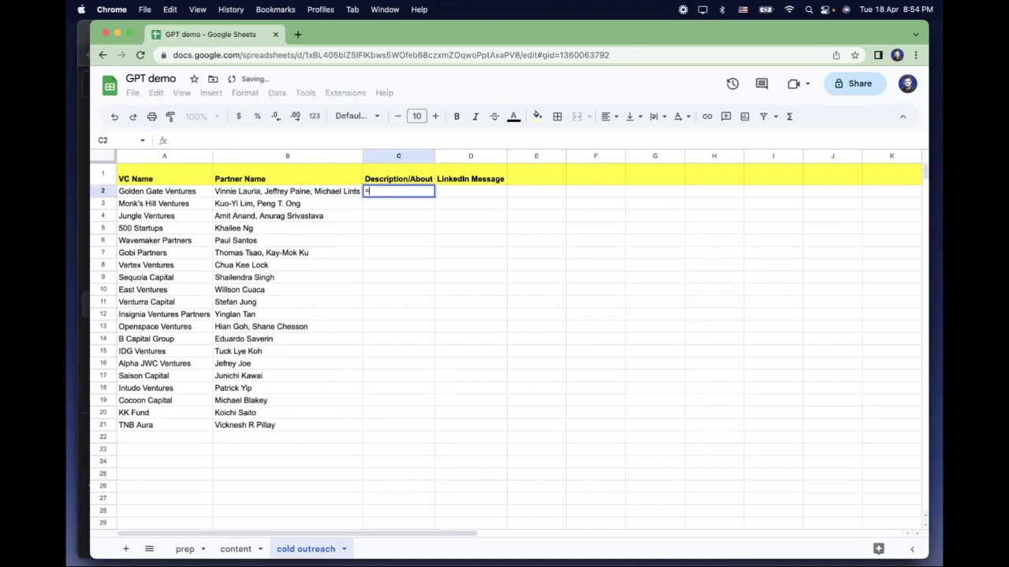
pyautogui.write('GPT(')
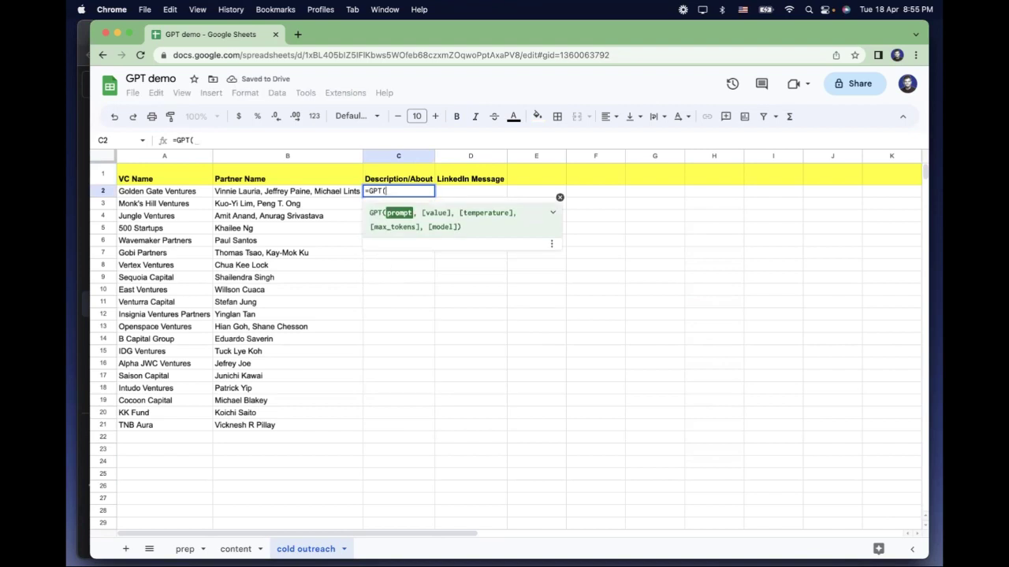
pyautogui.write('"W')
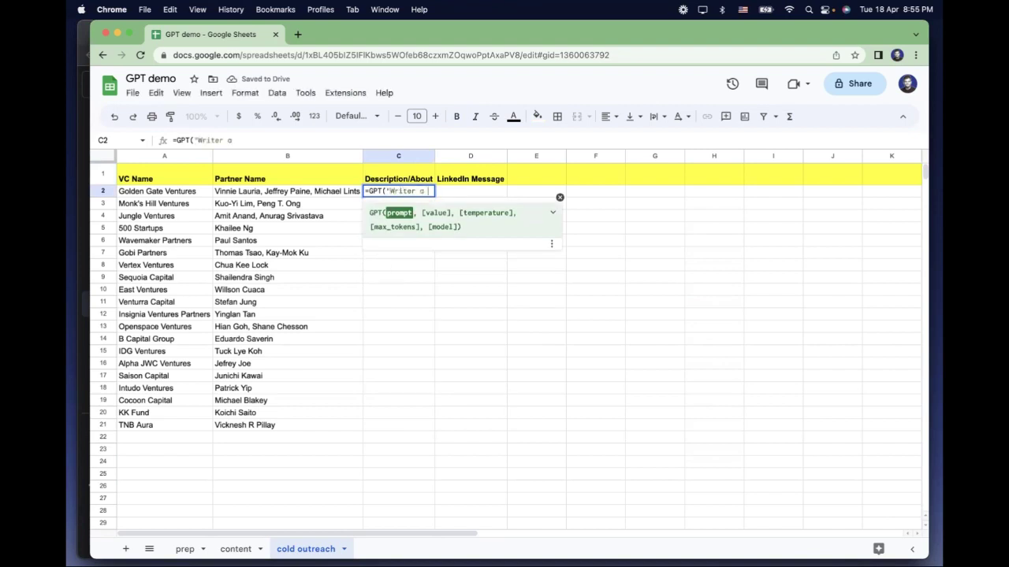
pyautogui.write('rite a descripti')
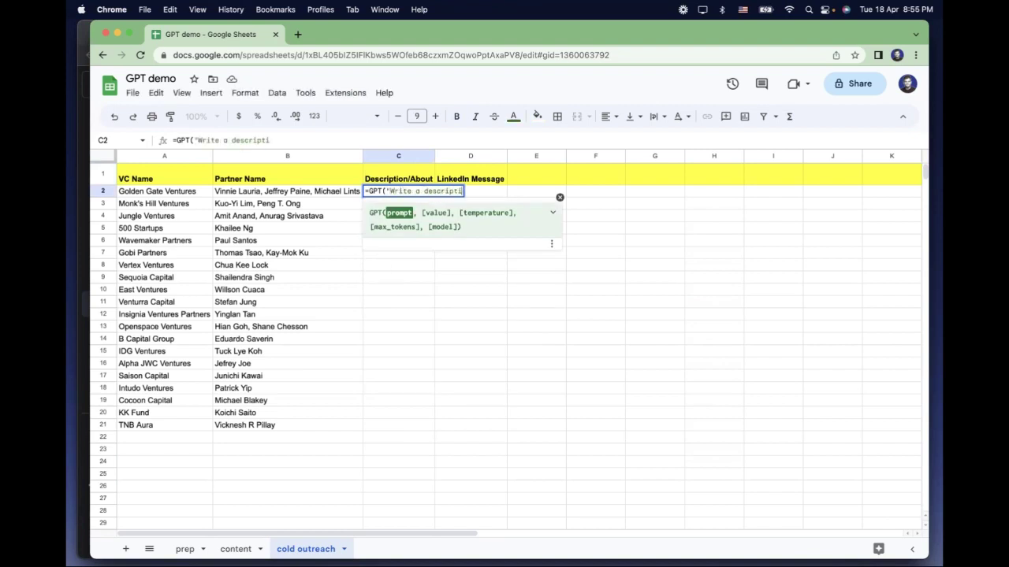
pyautogui.write('on about')
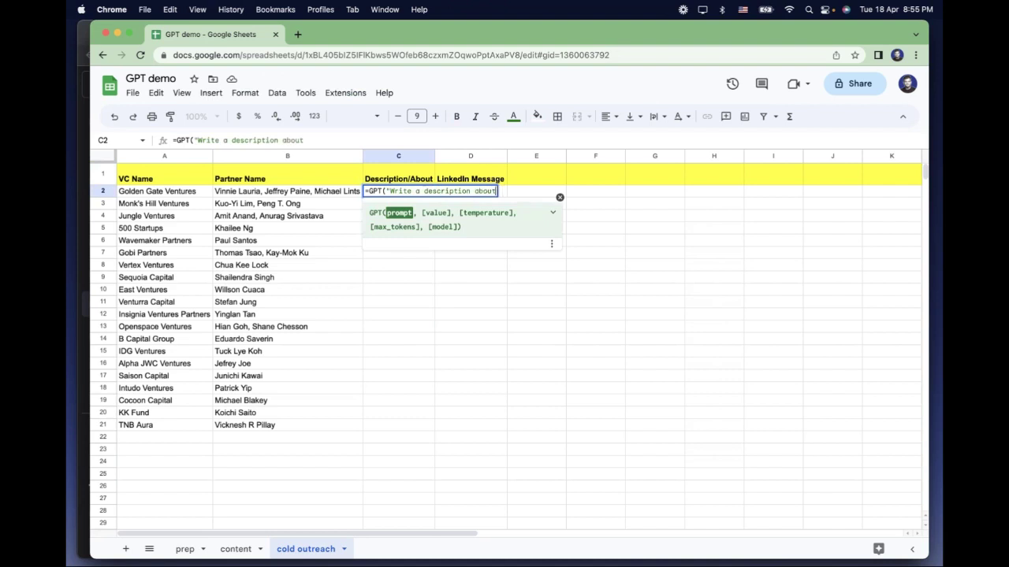
pyautogui.press('BackSpace')
pyautogui.press('BackSpace')
pyautogui.press('BackSpace')
pyautogui.press('BackSpace')
pyautogui.press('BackSpace')
pyautogui.press('BackSpace')
pyautogui.press('BackSpace')
pyautogui.press('BackSpace')
pyautogui.press('BackSpace')
pyautogui.press('BackSpace')
pyautogui.press('BackSpace')
pyautogui.press('BackSpace')
pyautogui.press('BackSpace')
pyautogui.press('BackSpace')
pyautogui.press('BackSpace')
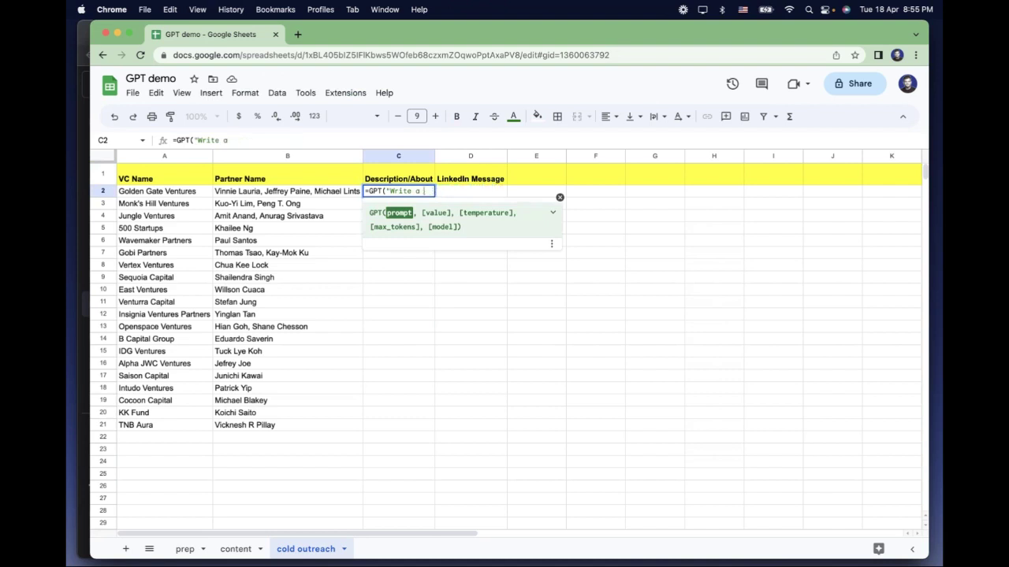
pyautogui.write('short descripti')
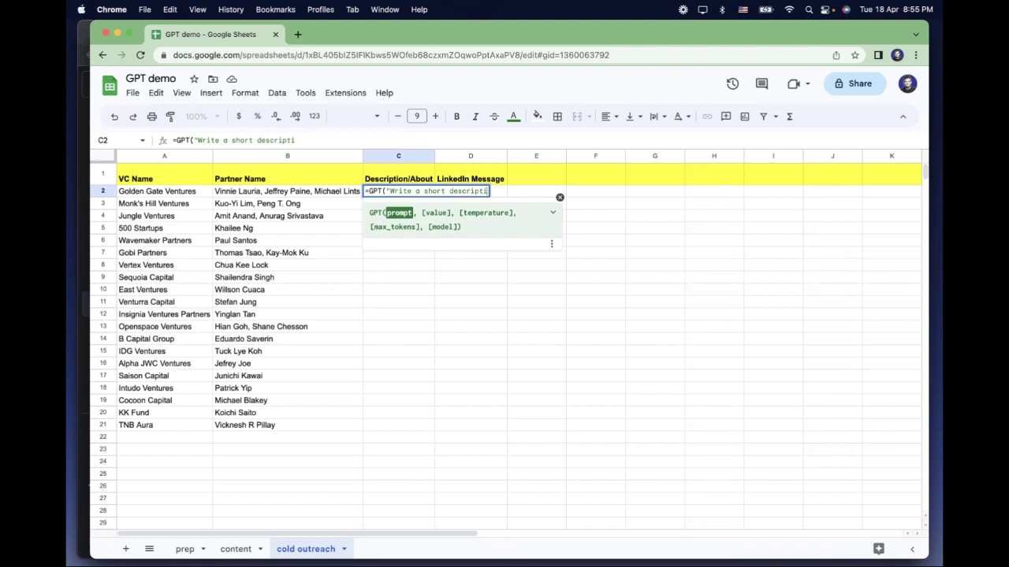
pyautogui.write('on about')
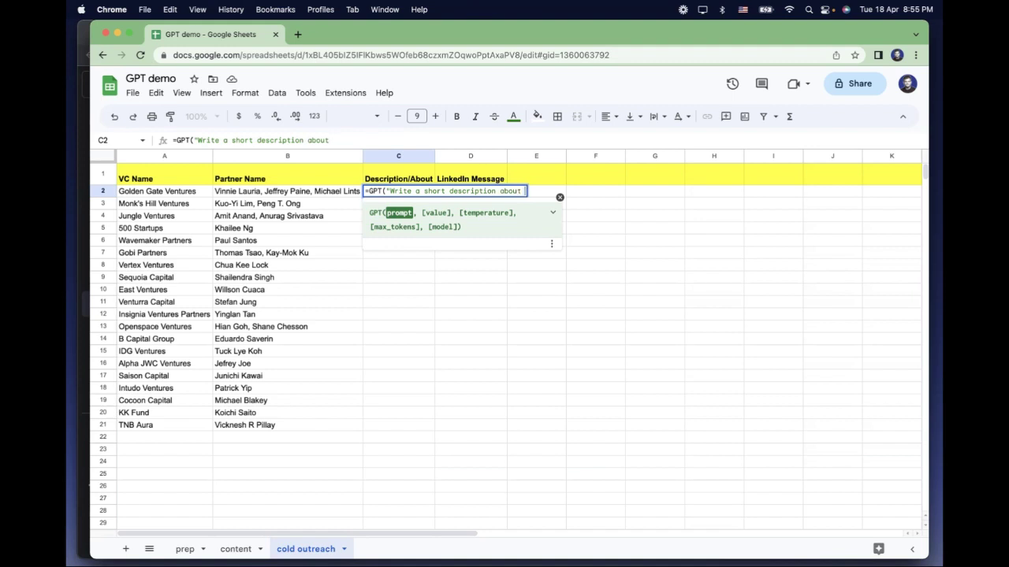
pyautogui.write('", ')
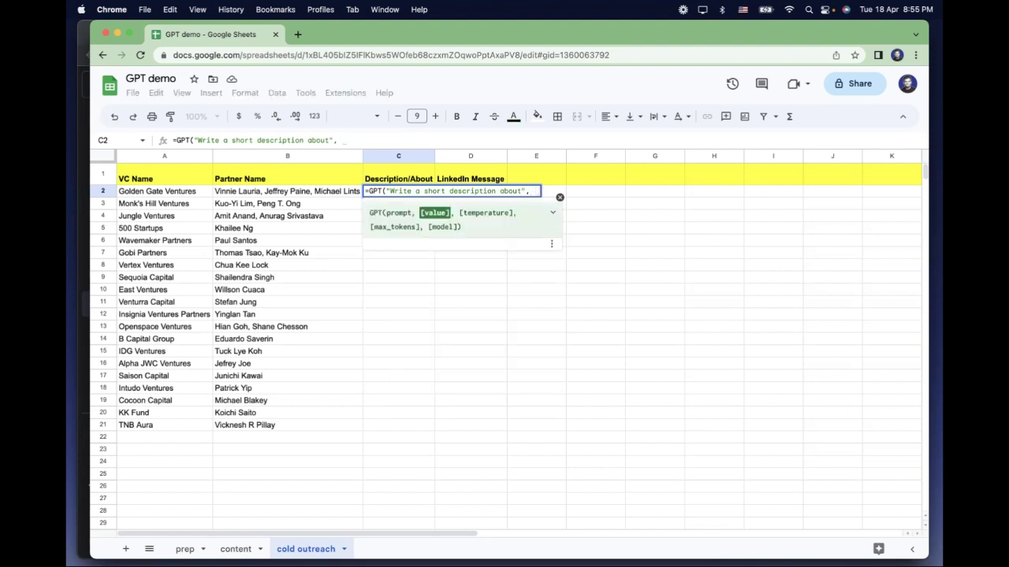
pyautogui.write('A2')
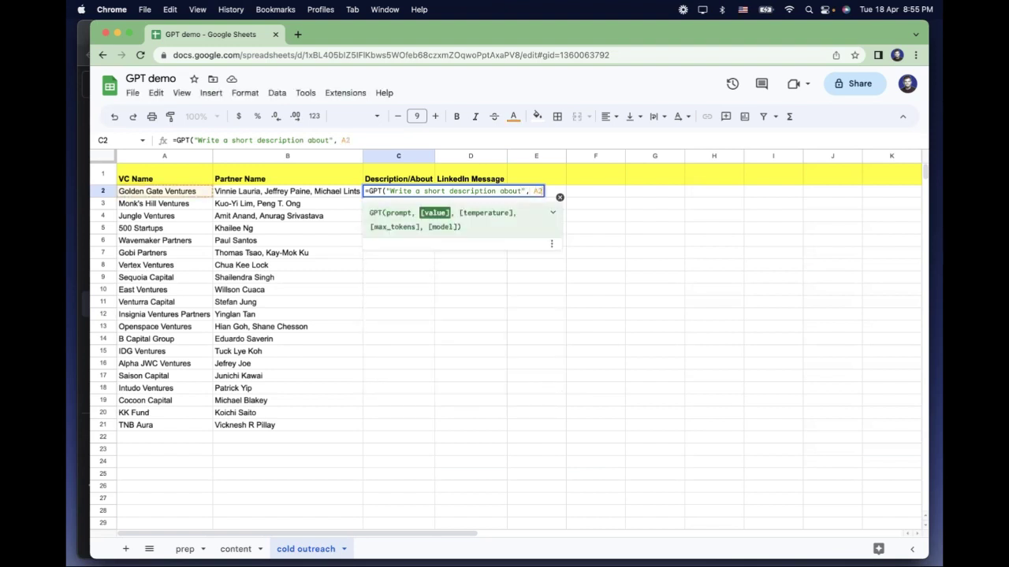
pyautogui.write(')')
pyautogui.press('Return')
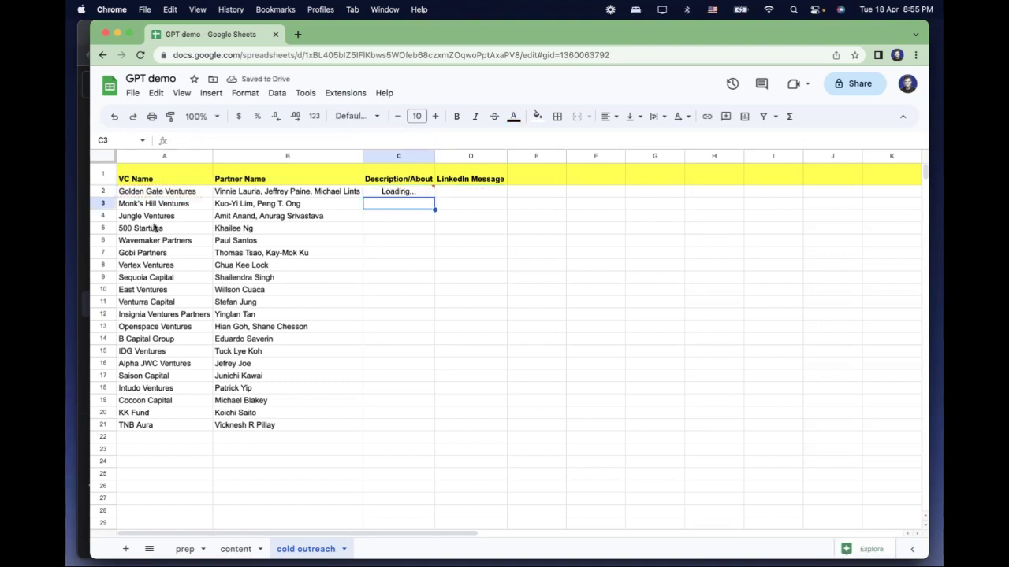
# - Wrap the text in the Description/About column and widen the column for the generated description
pyautogui.moveTo(376, 199)
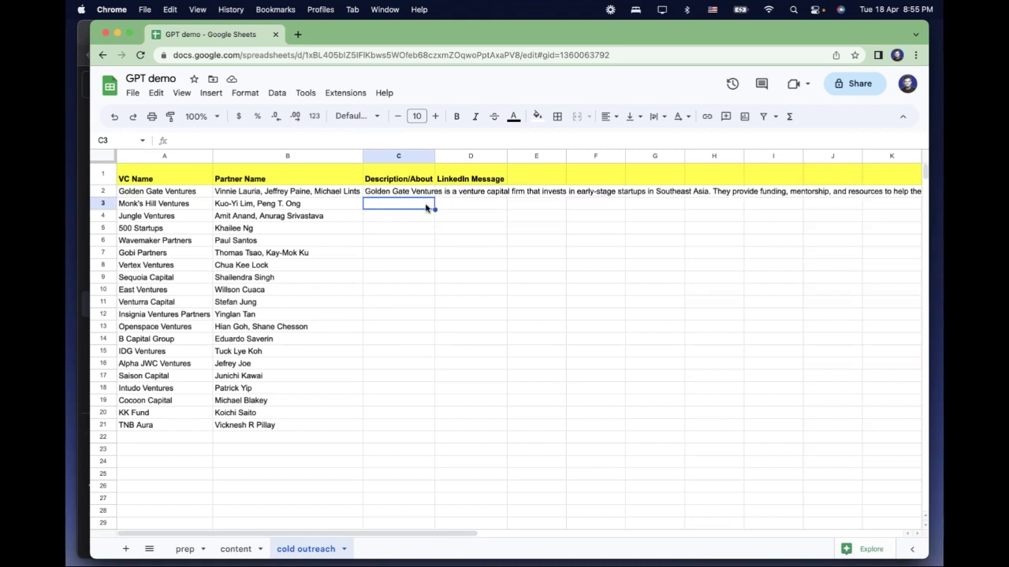
pyautogui.click(426, 194)
pyautogui.doubleClick(378, 190)
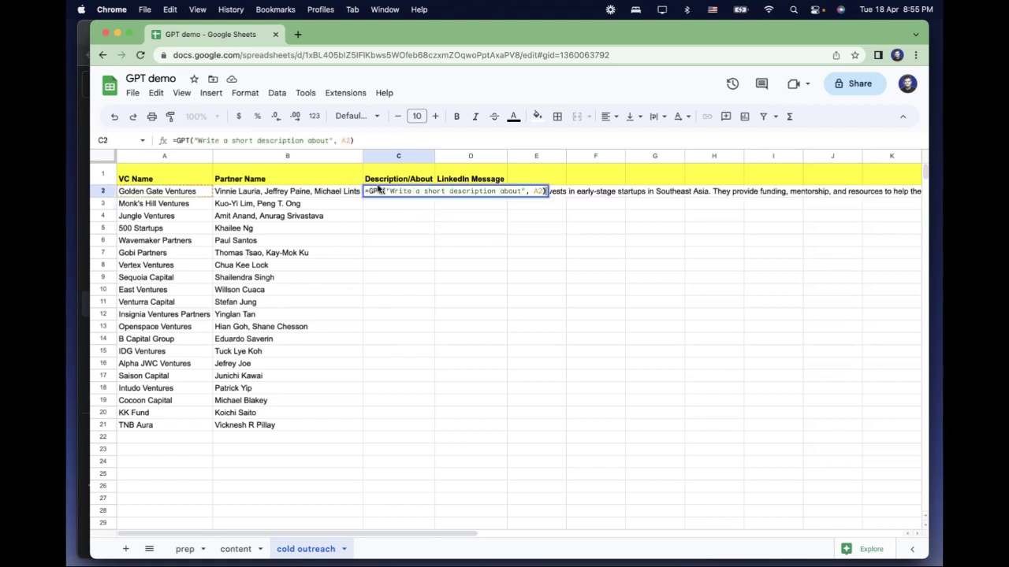
pyautogui.press('Return')
pyautogui.click(418, 193)
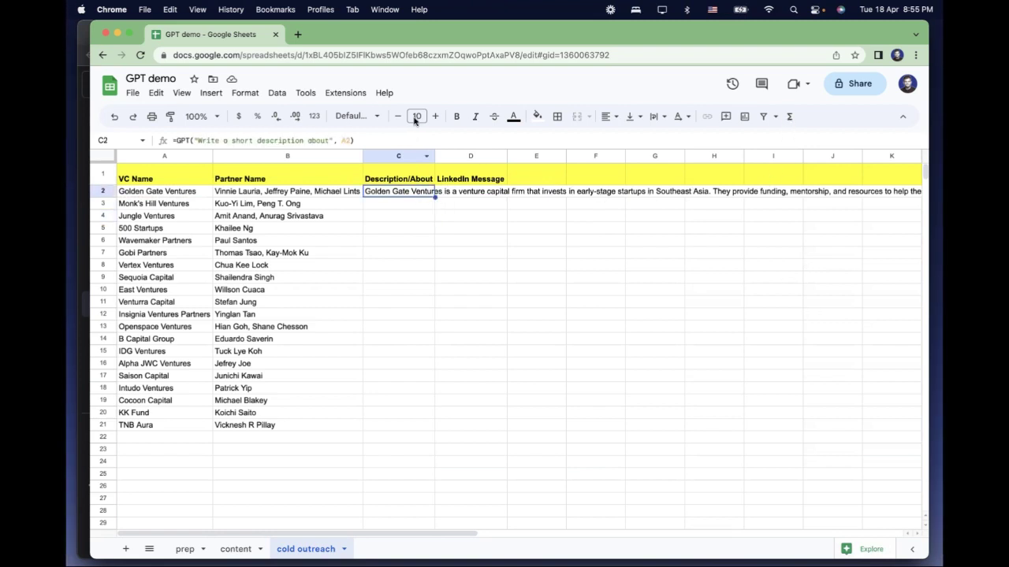
pyautogui.click(398, 155)
pyautogui.click(654, 116)
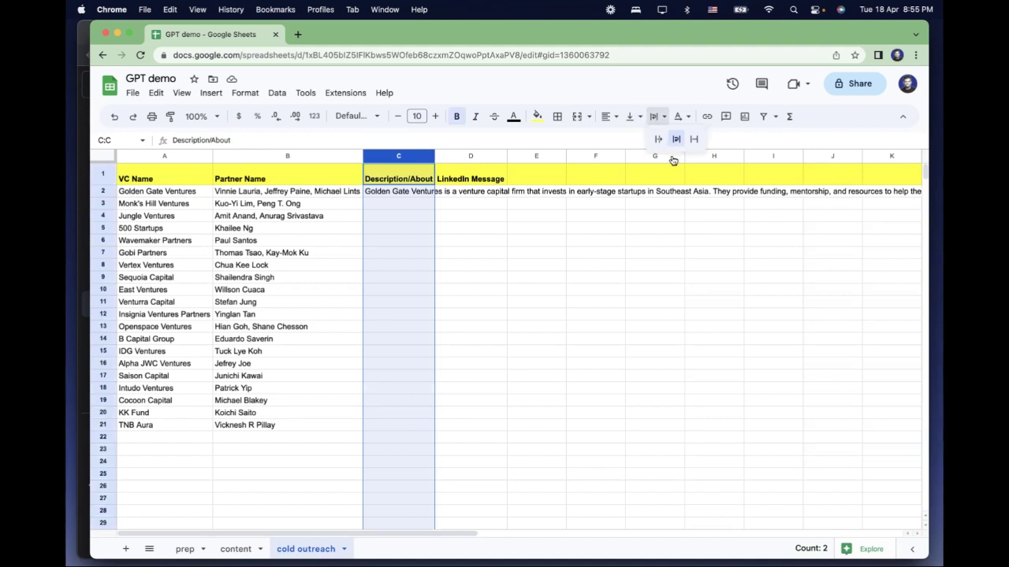
pyautogui.click(675, 139)
pyautogui.click(424, 211)
pyautogui.doubleClick(434, 155)
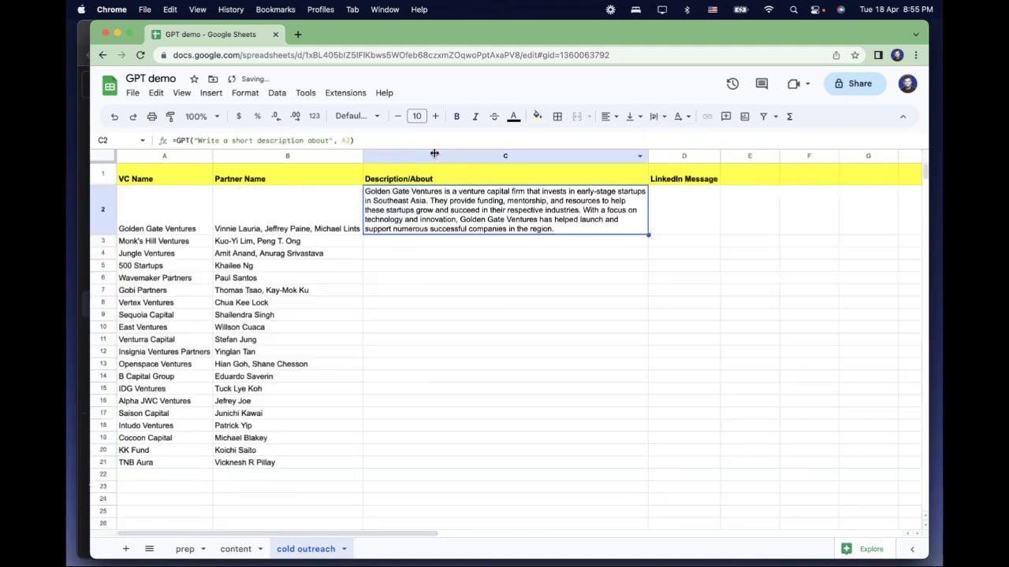
# - Fill the description formula from C2 down to C21 and review the generated descriptions
pyautogui.moveTo(648, 234); pyautogui.dragTo(620, 466)
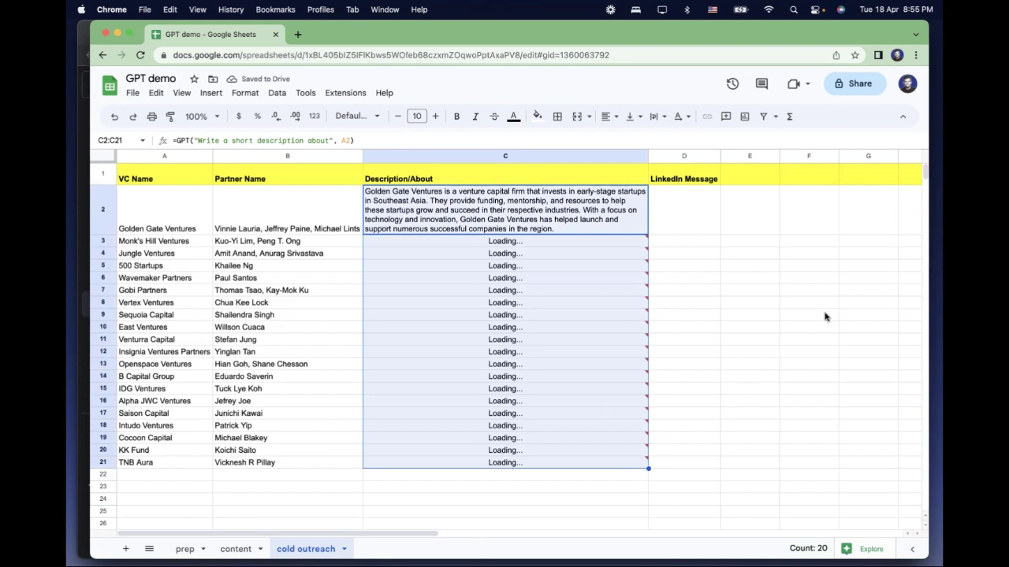
pyautogui.moveTo(523, 251)
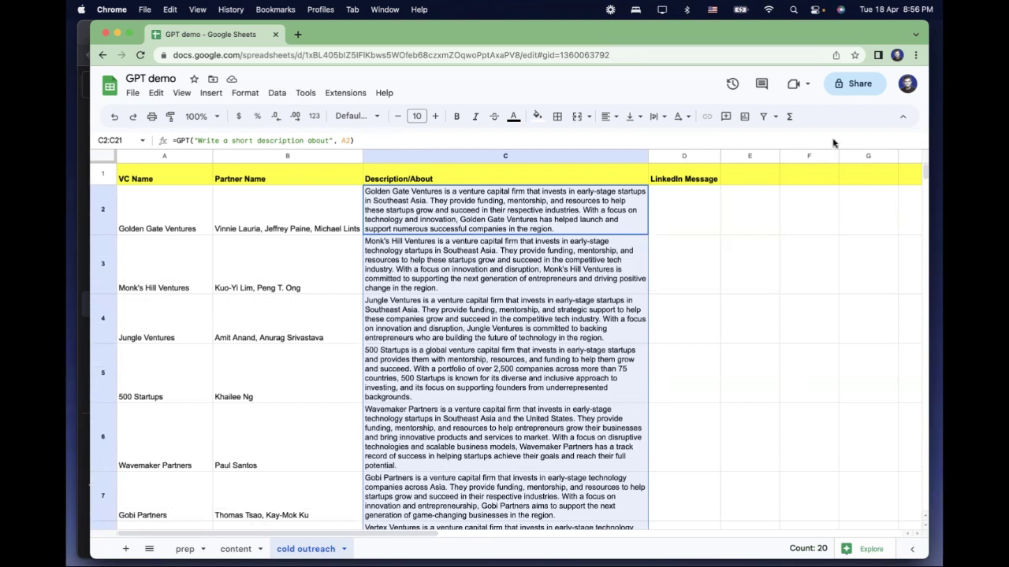
pyautogui.click(540, 372)
pyautogui.scroll(-10, 540, 372)
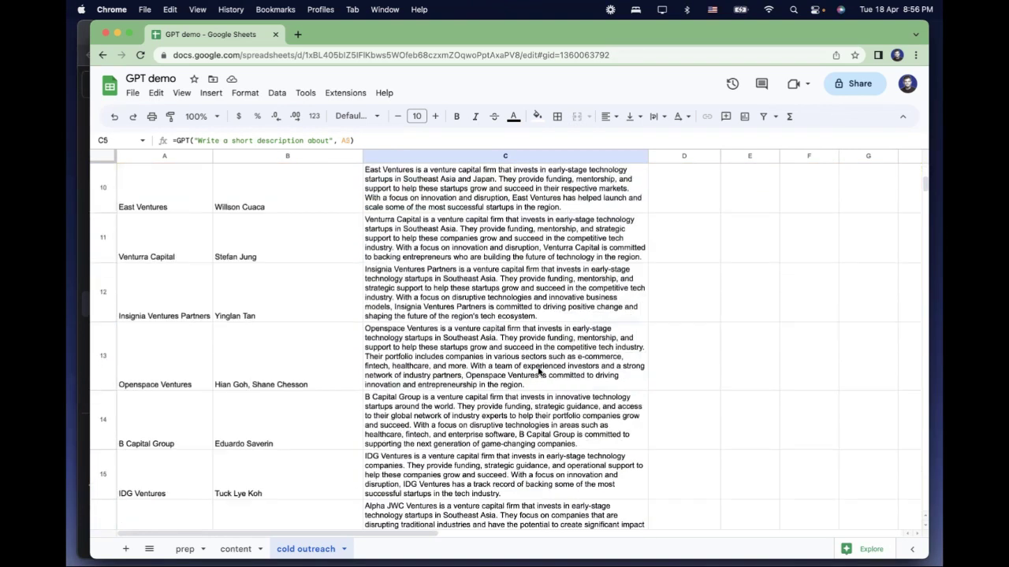
pyautogui.scroll(10, 540, 372)
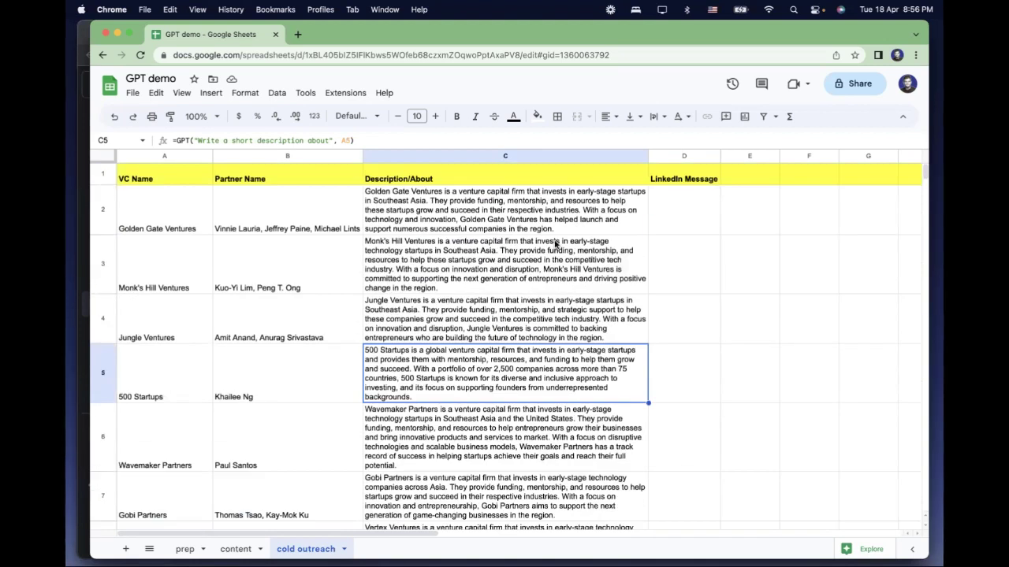
# - Enter the formula =GPT("Write a custom outreach message for my connection invite on LinkedIn to", A2) in cell D2
pyautogui.doubleClick(685, 208)
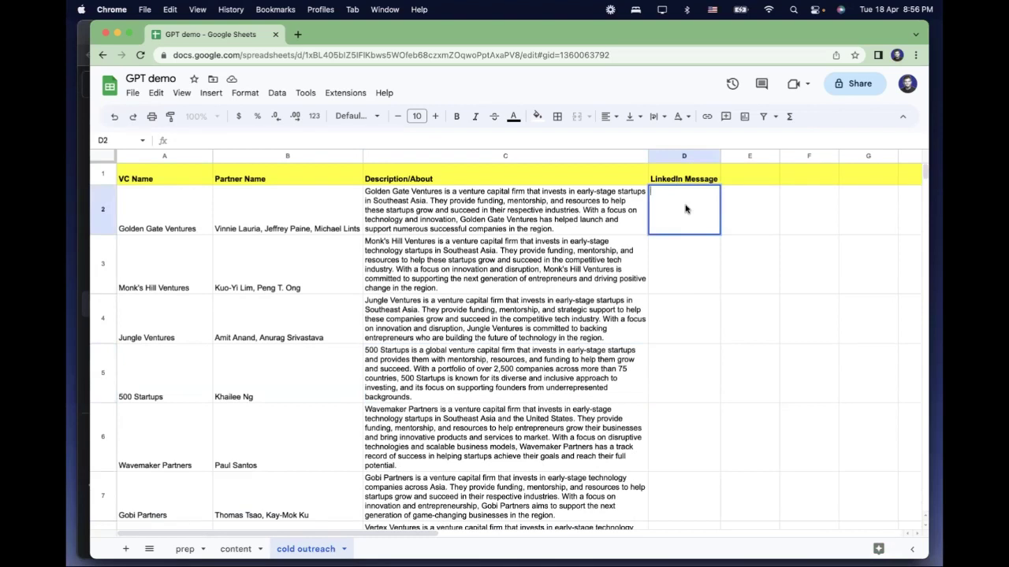
pyautogui.write('=')
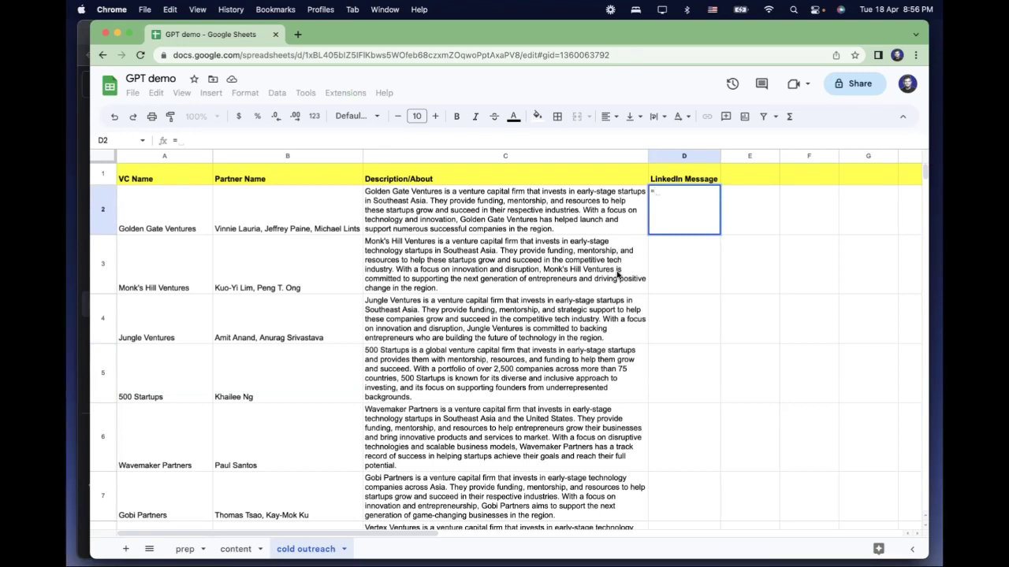
pyautogui.write('GPT')
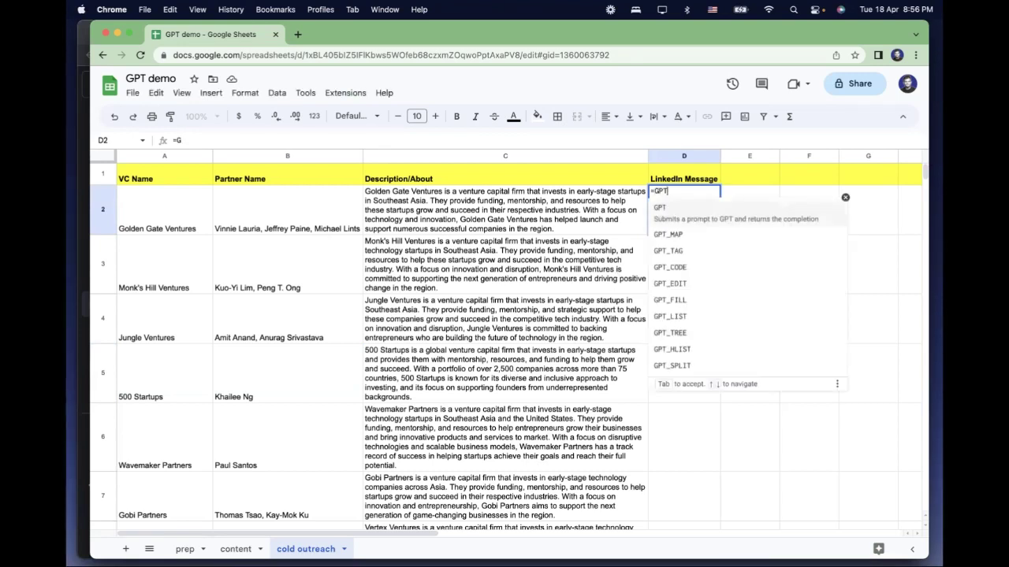
pyautogui.write('(Writ')
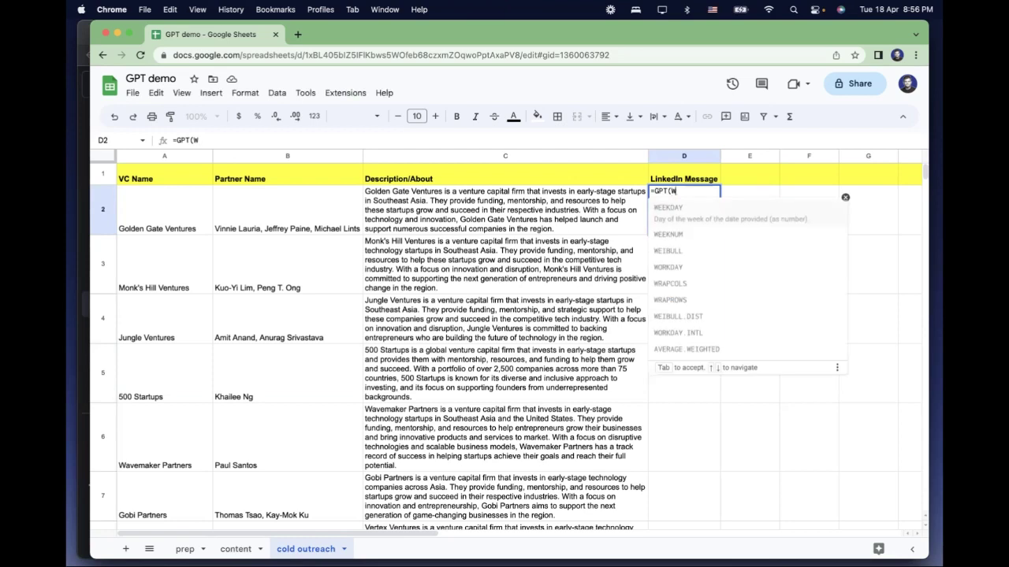
pyautogui.press('BackSpace')
pyautogui.press('BackSpace')
pyautogui.press('BackSpace')
pyautogui.press('BackSpace')
pyautogui.press('BackSpace')
pyautogui.write('("')
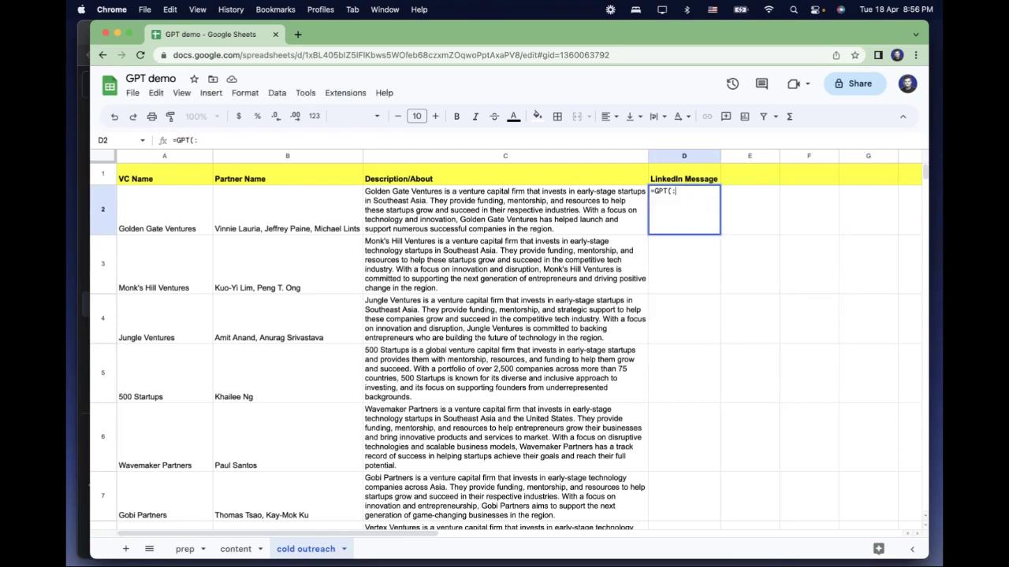
pyautogui.write('Write a custom')
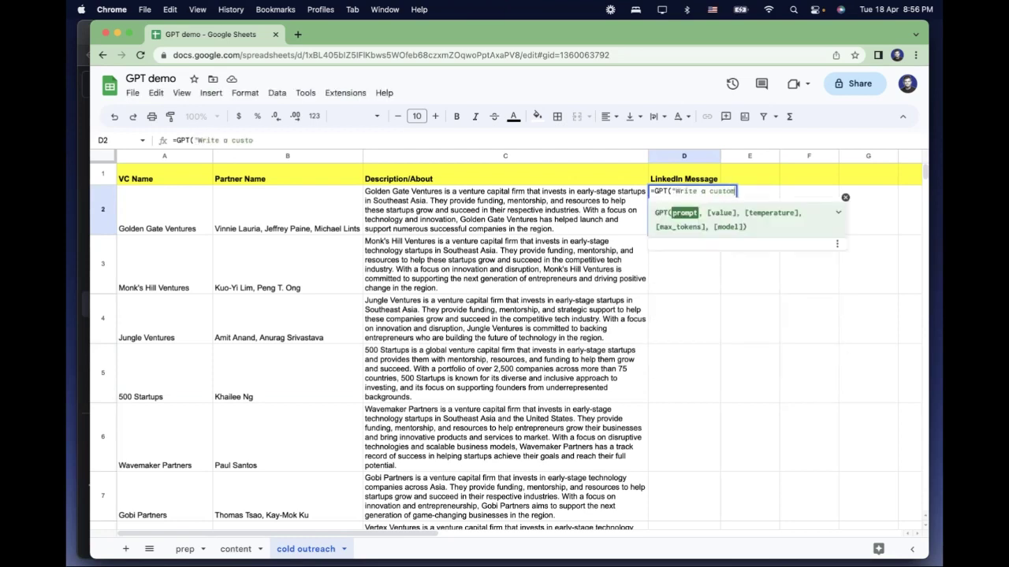
pyautogui.write(' outreach message for m')
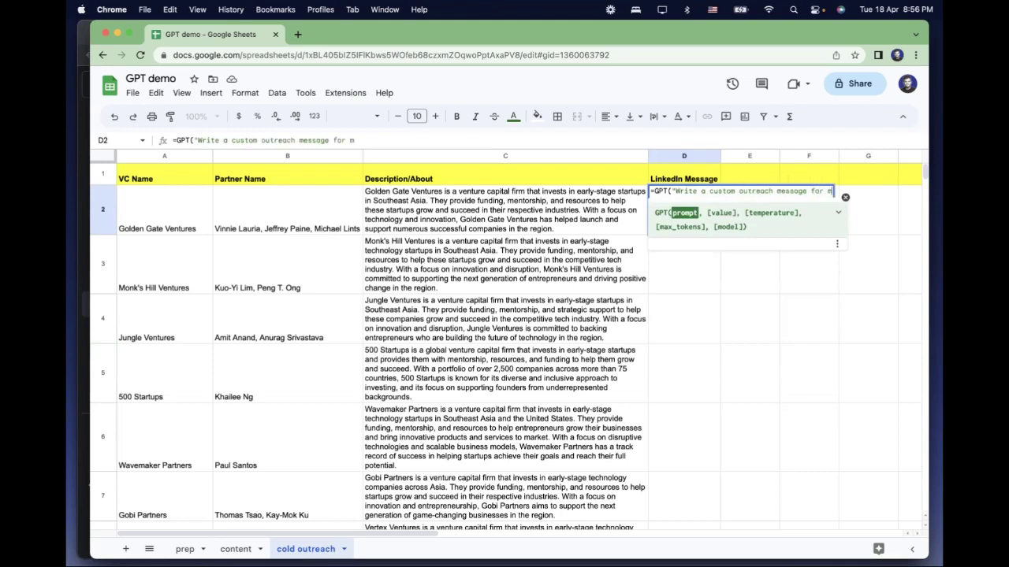
pyautogui.write('y connection ')
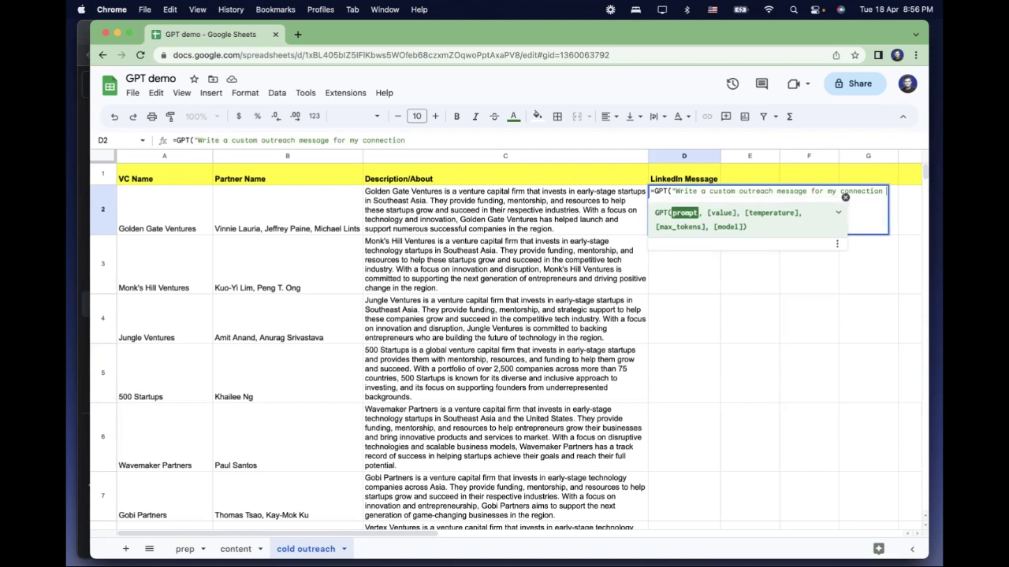
pyautogui.write('invite on Li')
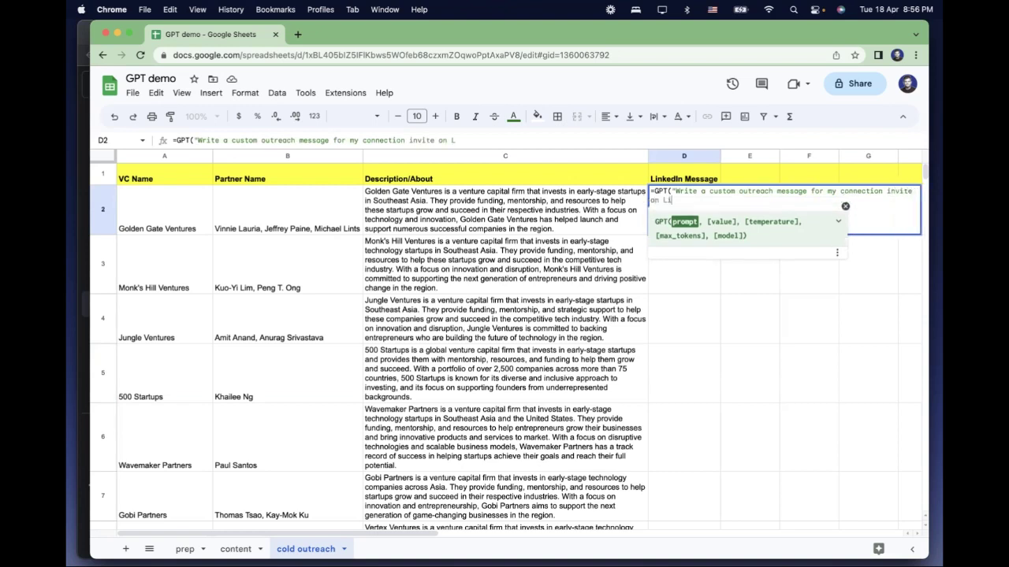
pyautogui.write('nkedIn to')
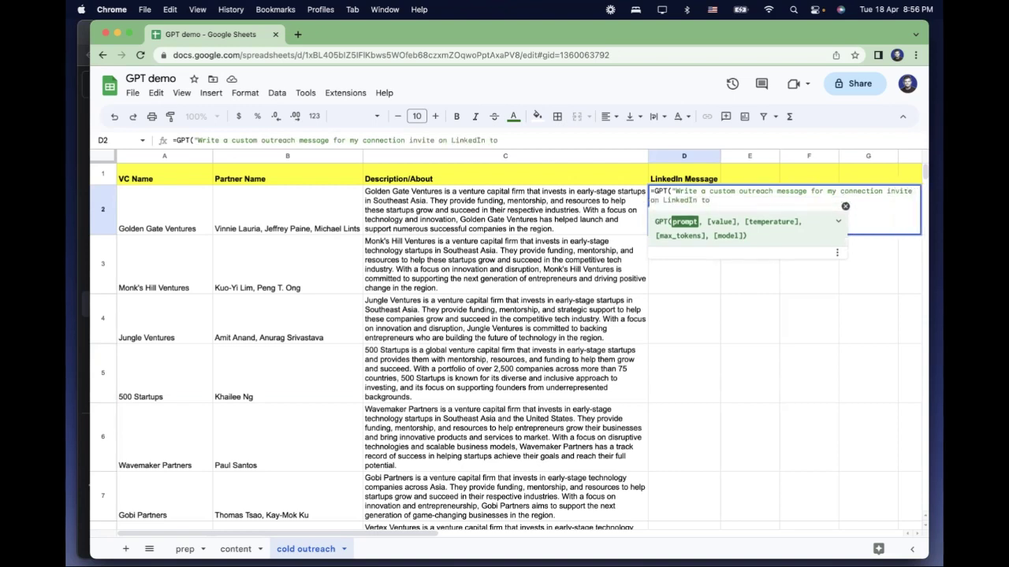
pyautogui.write('",m')
pyautogui.press('BackSpace')
pyautogui.write('A')
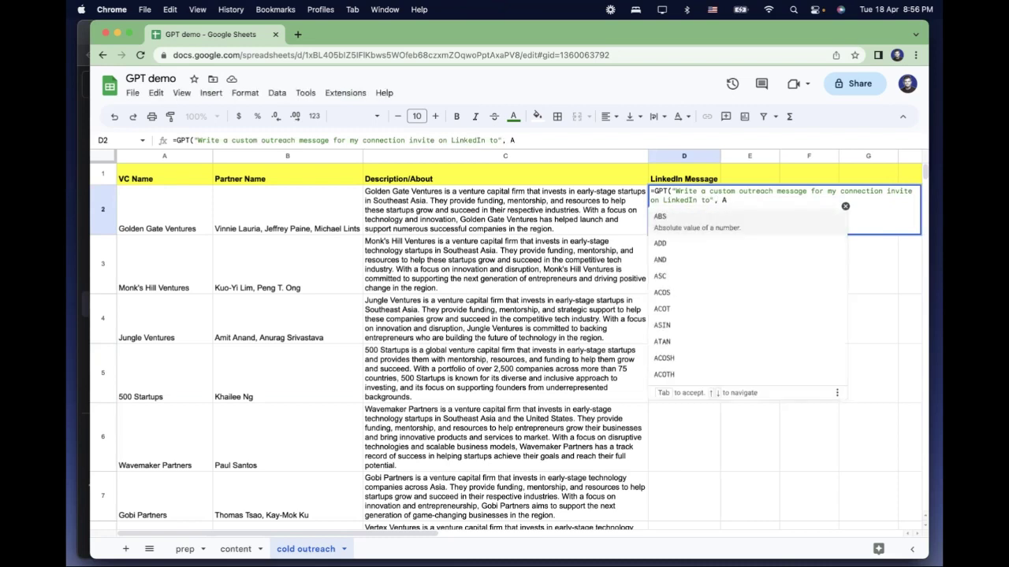
pyautogui.write('2)')
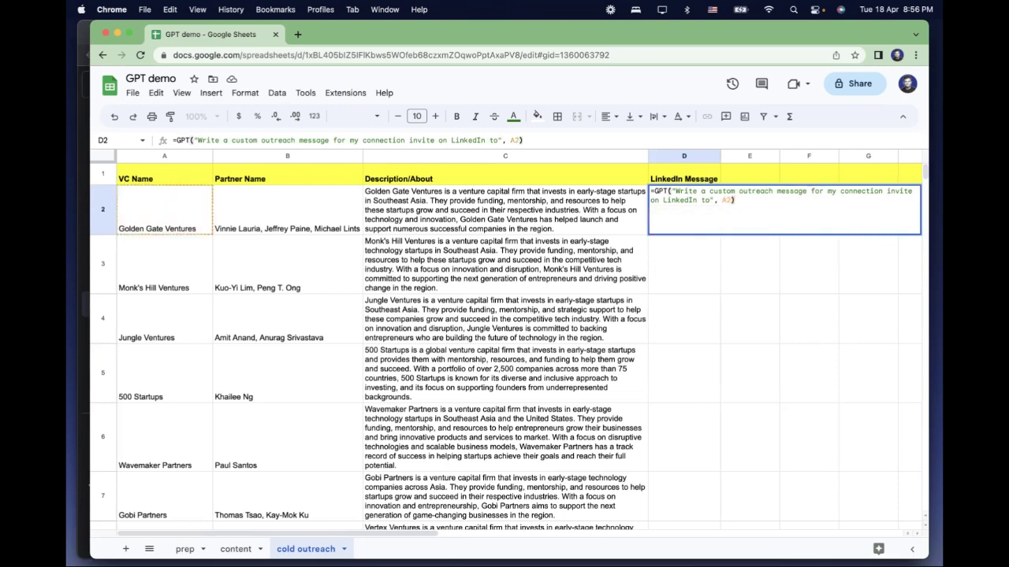
pyautogui.press('Return')
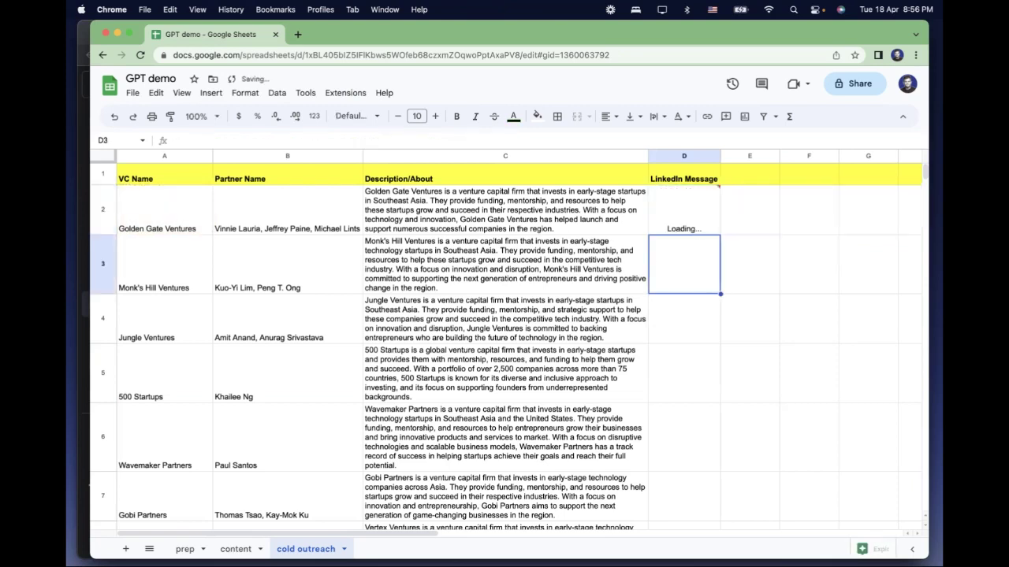
# - Widen the LinkedIn Message column and make the D2 formula reference the partner names in B2 instead of A2
pyautogui.moveTo(700, 226)
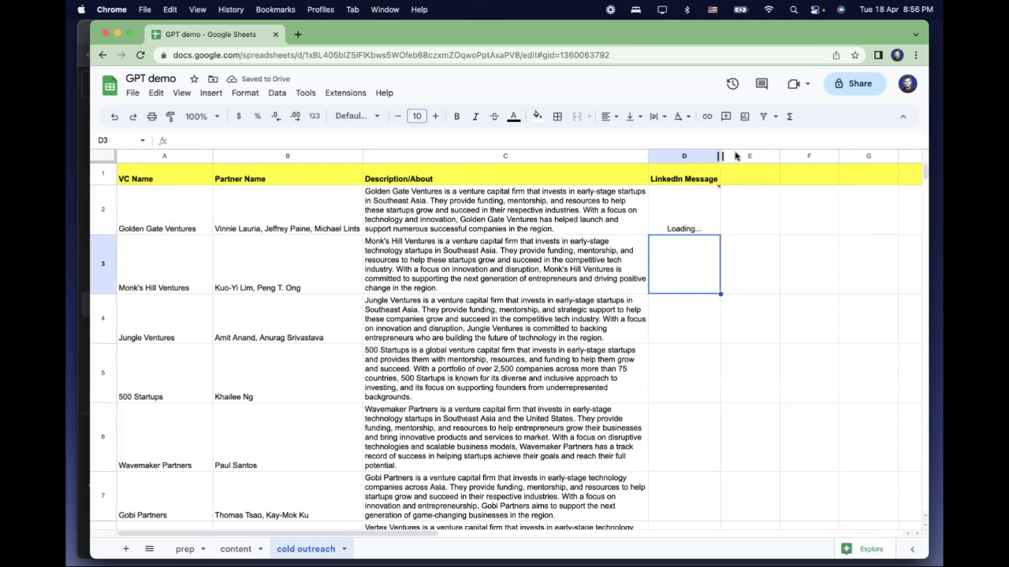
pyautogui.moveTo(719, 155); pyautogui.dragTo(837, 155)
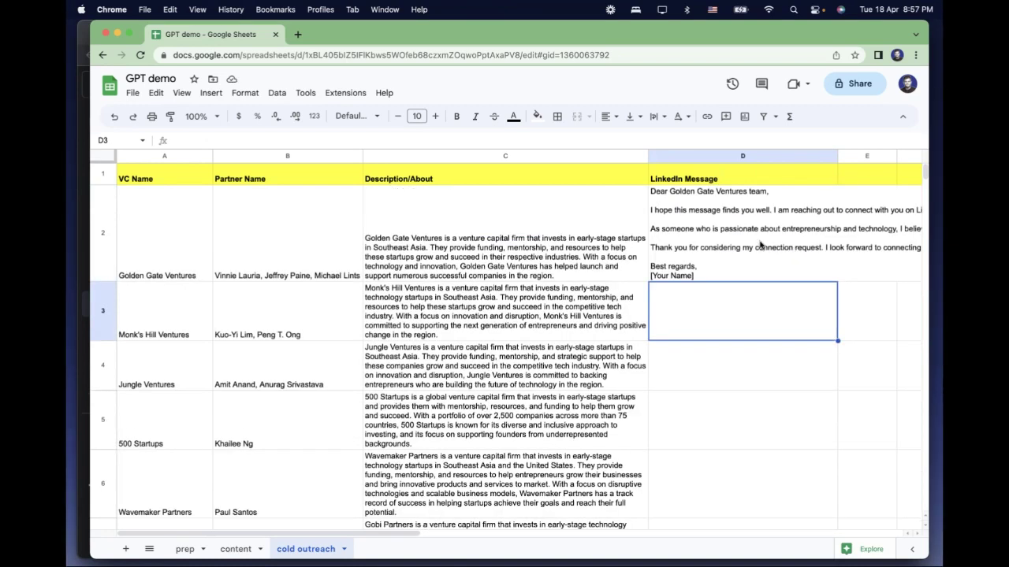
pyautogui.doubleClick(761, 244)
pyautogui.click(729, 200)
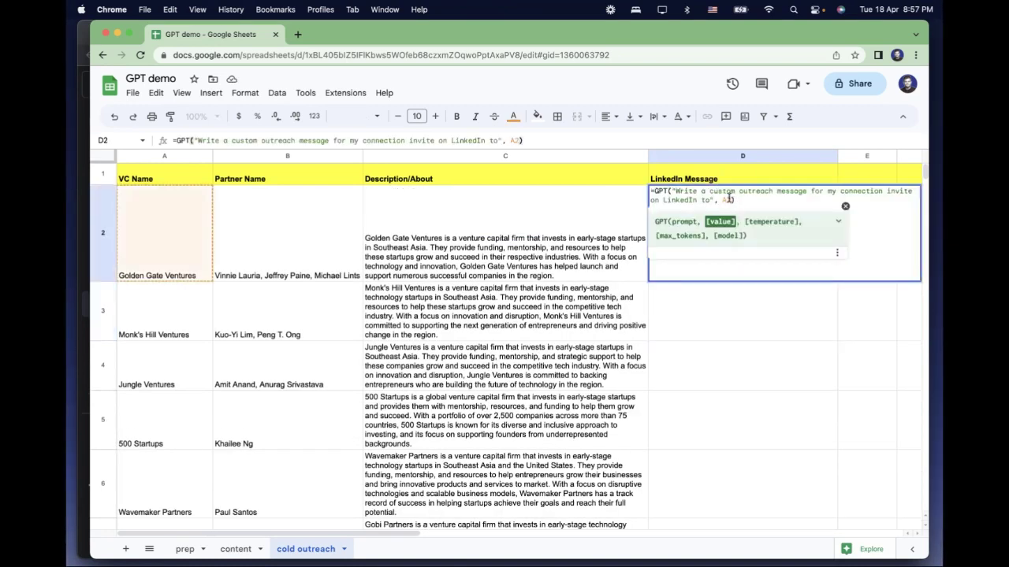
pyautogui.press('BackSpace')
pyautogui.press('BackSpace')
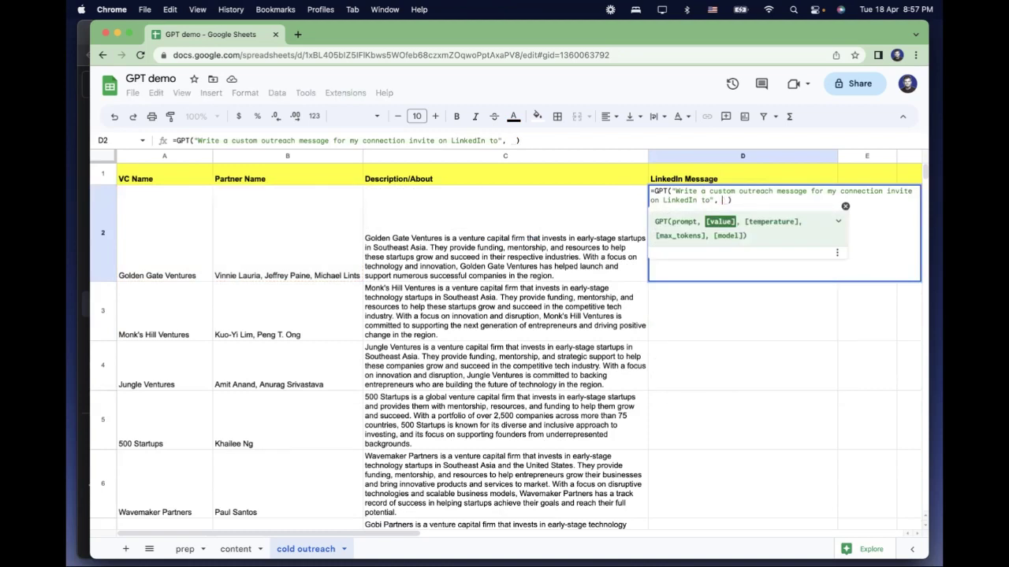
pyautogui.write('B2')
pyautogui.press('Return')
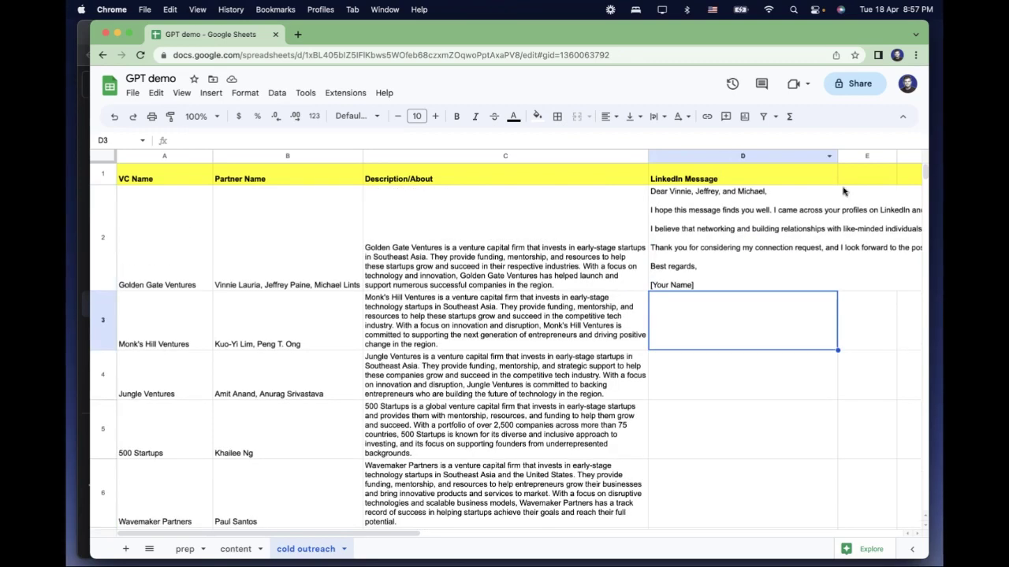
# - Fill the LinkedIn message formula from D2 down to D6 and review the generated messages
pyautogui.click(829, 194)
pyautogui.moveTo(838, 291); pyautogui.dragTo(827, 474)
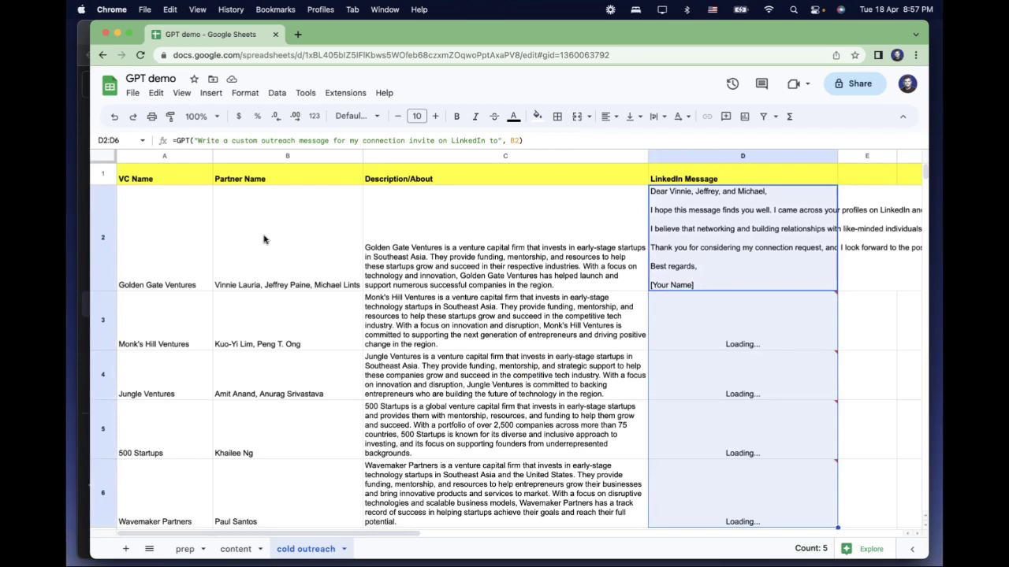
pyautogui.scroll(-3, 653, 307)
pyautogui.scroll(3, 653, 307)
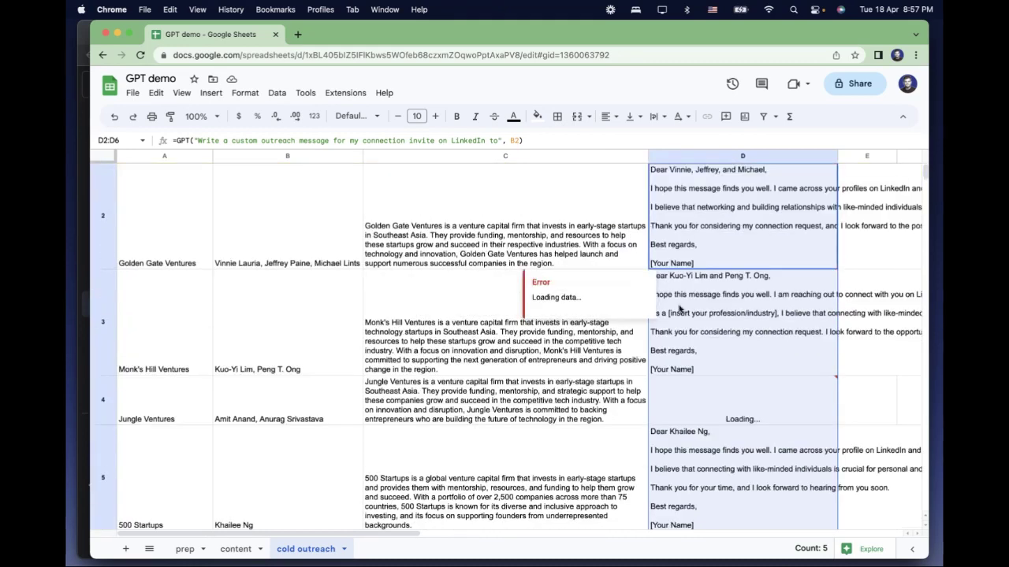
pyautogui.scroll(-5, 693, 315)
pyautogui.scroll(5, 695, 222)
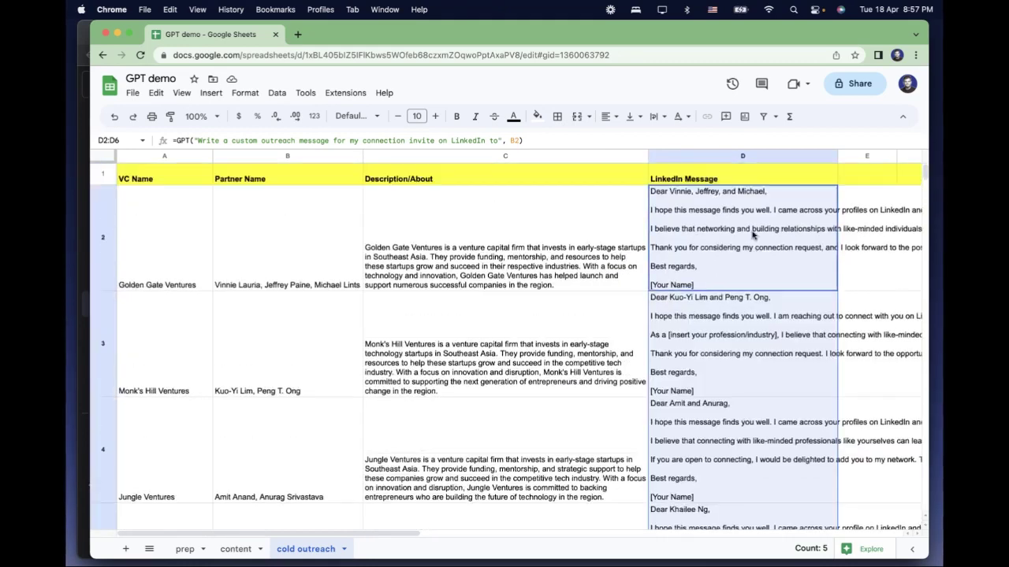
# - Insert "along with my startup pitch" after "outreach message" in the prompt of the D2 formula
pyautogui.doubleClick(698, 191)
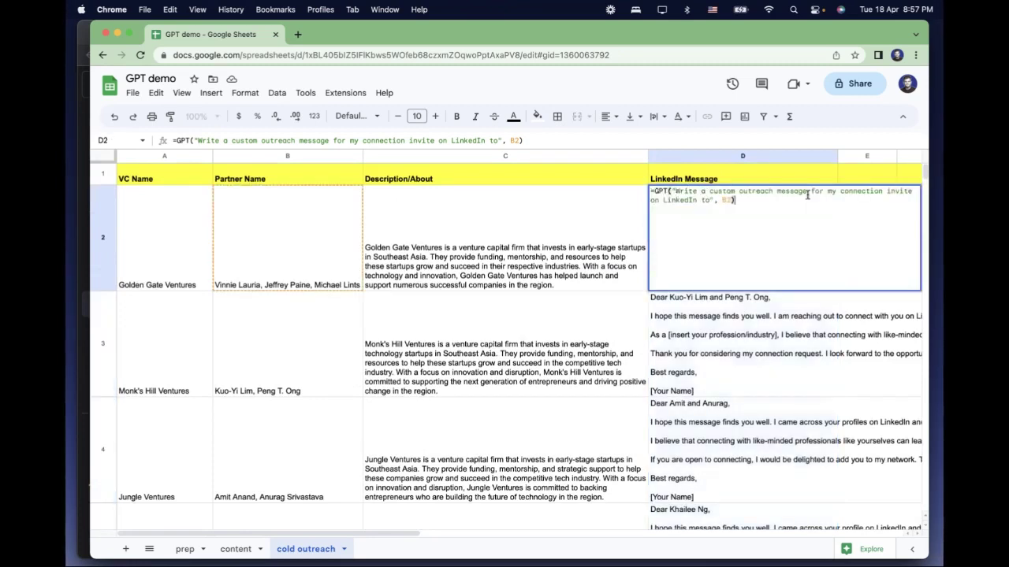
pyautogui.click(712, 200)
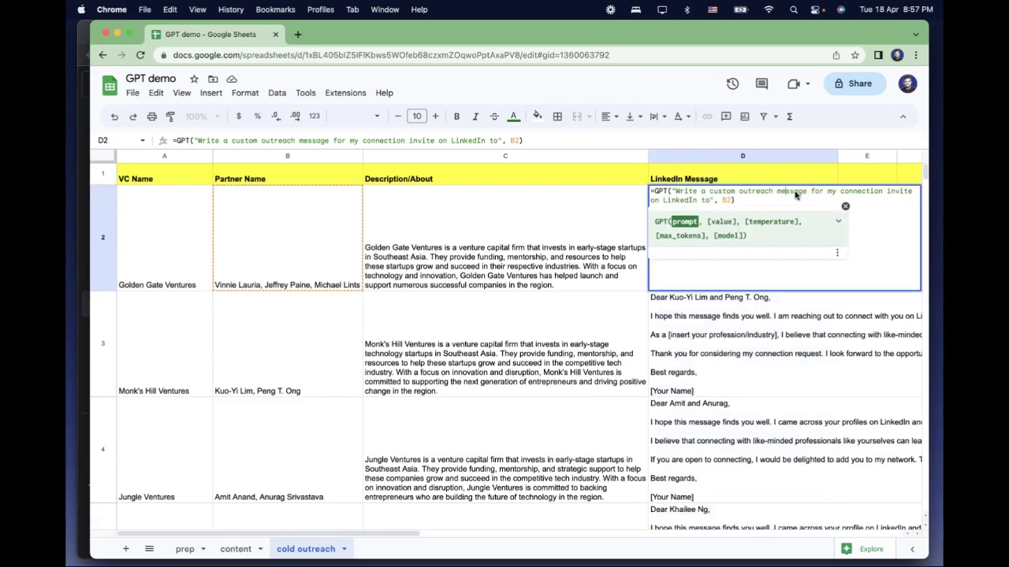
pyautogui.click(806, 192)
pyautogui.write('ALONG')
pyautogui.press('BackSpace')
pyautogui.press('BackSpace')
pyautogui.press('BackSpace')
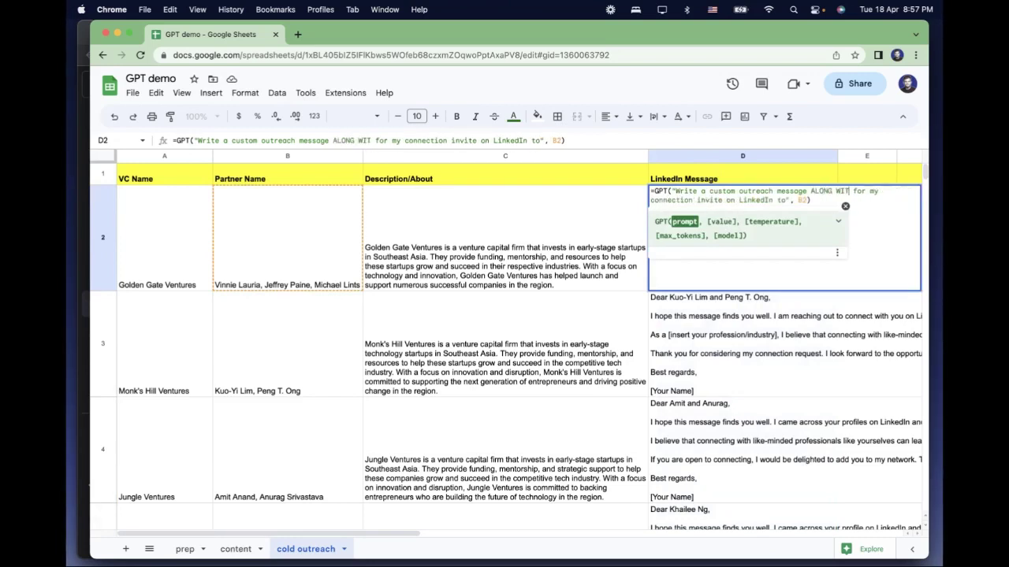
pyautogui.press('BackSpace')
pyautogui.press('BackSpace')
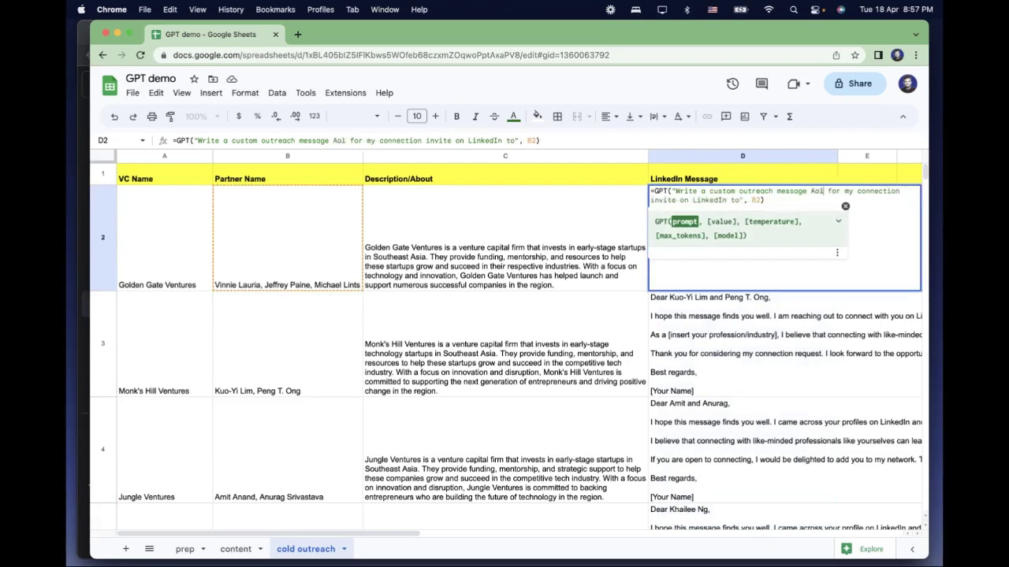
pyautogui.write('along with')
pyautogui.write(' my startup pit')
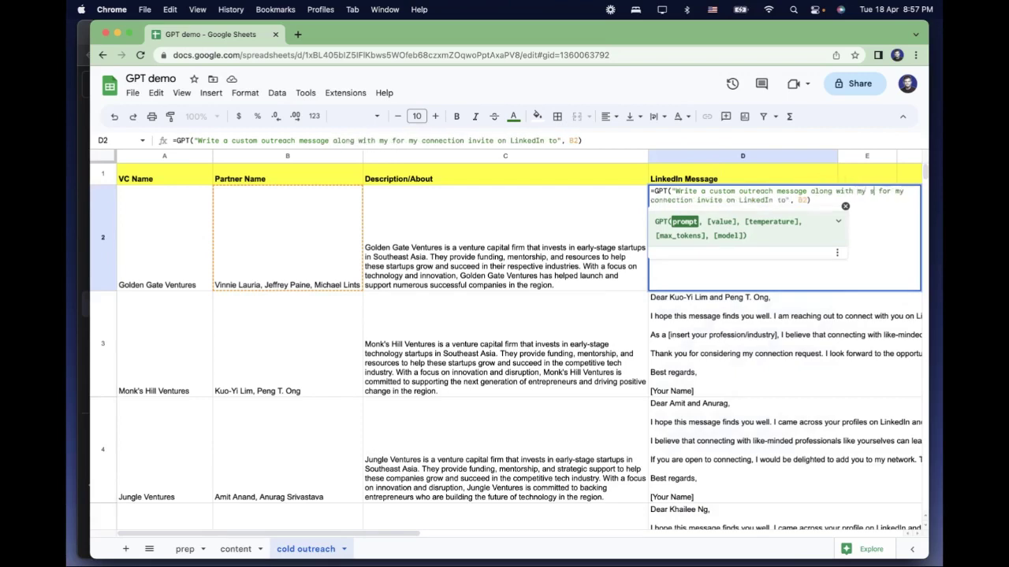
pyautogui.write('ch')
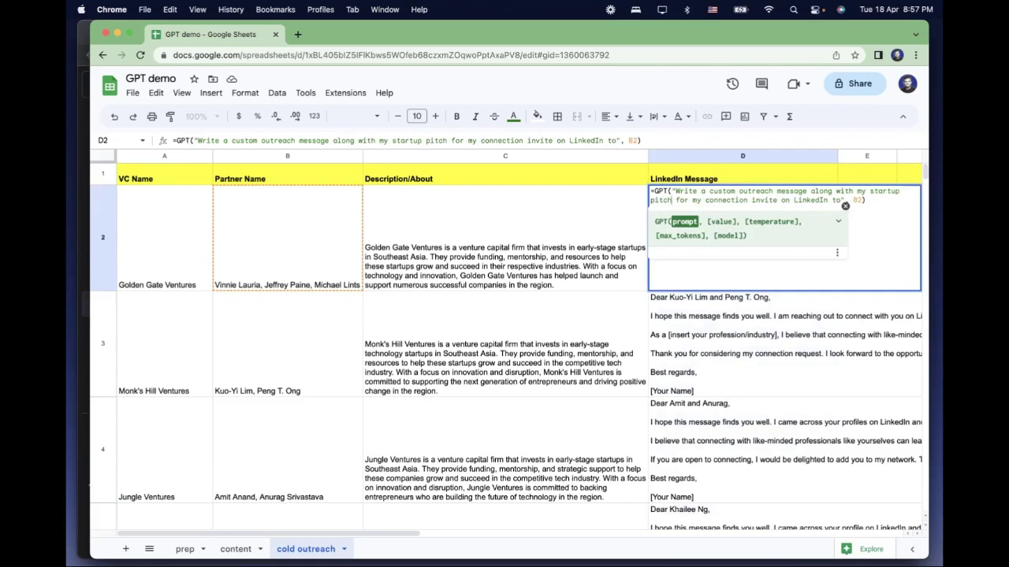
# - Reword the rest of the D2 prompt to "for the connection invite to the VC I will send on LinkedIn to" and apply it
pyautogui.click(702, 199)
pyautogui.press('BackSpace')
pyautogui.press('BackSpace')
pyautogui.write('the')
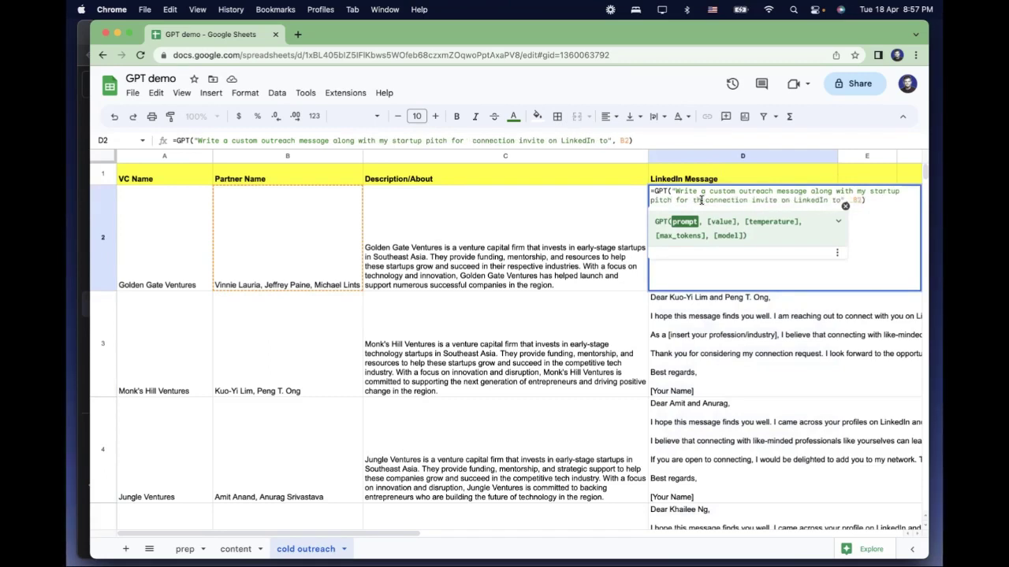
pyautogui.click(788, 201)
pyautogui.write('to the VC ')
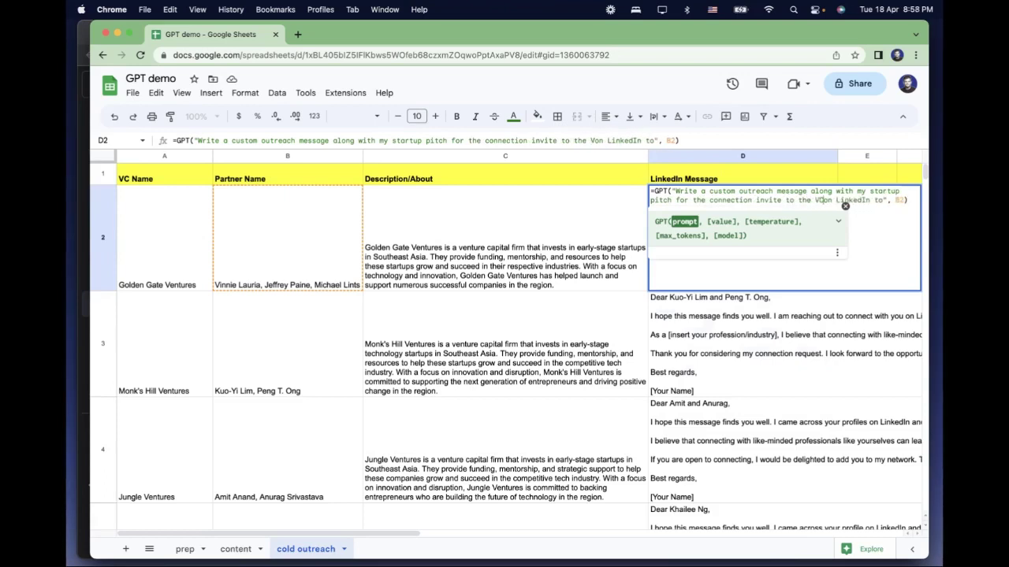
pyautogui.write('I will send')
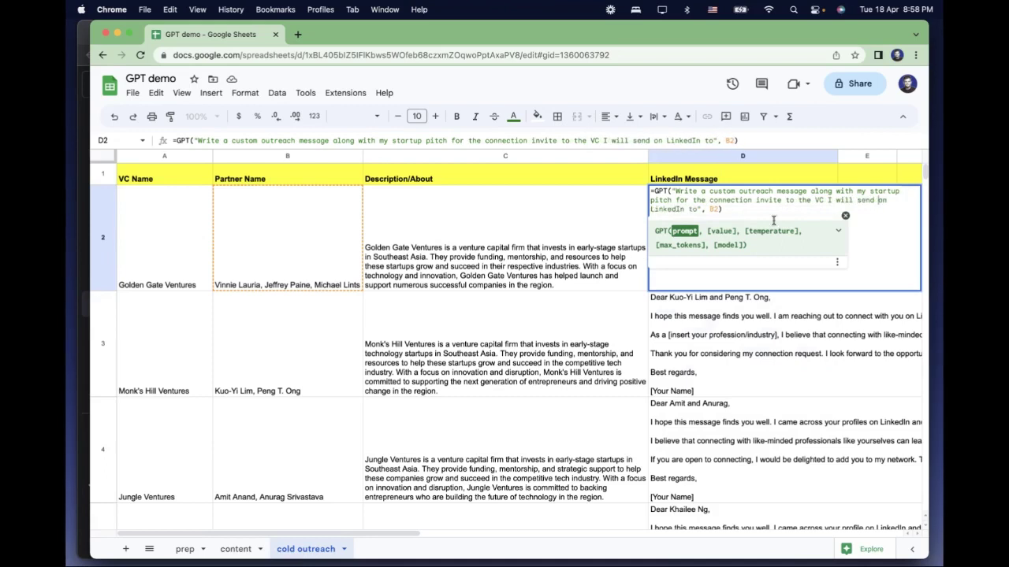
pyautogui.press('Return')
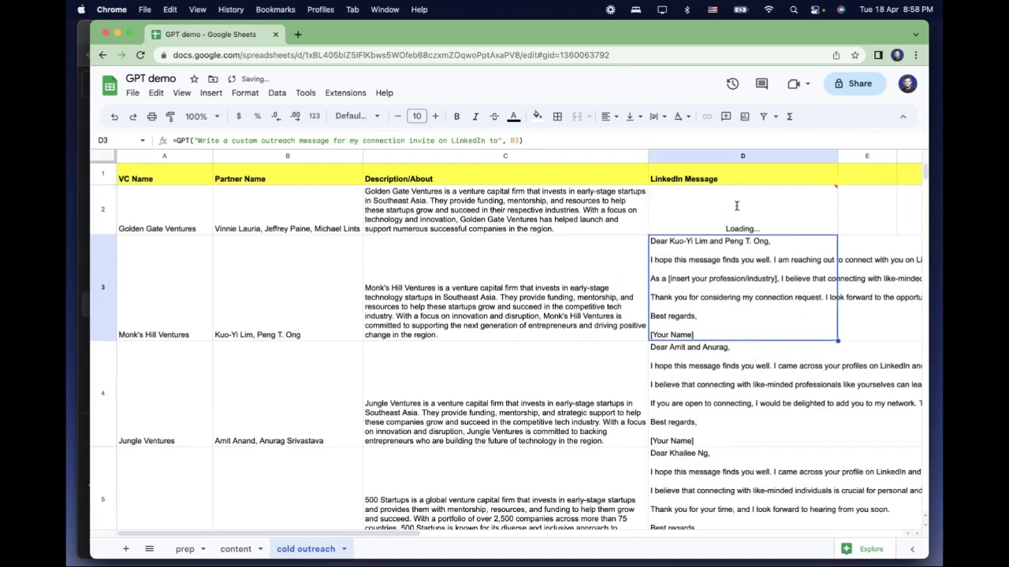
# - Check the regenerated message in D2 and widen the LinkedIn Message column further
pyautogui.click(736, 206)
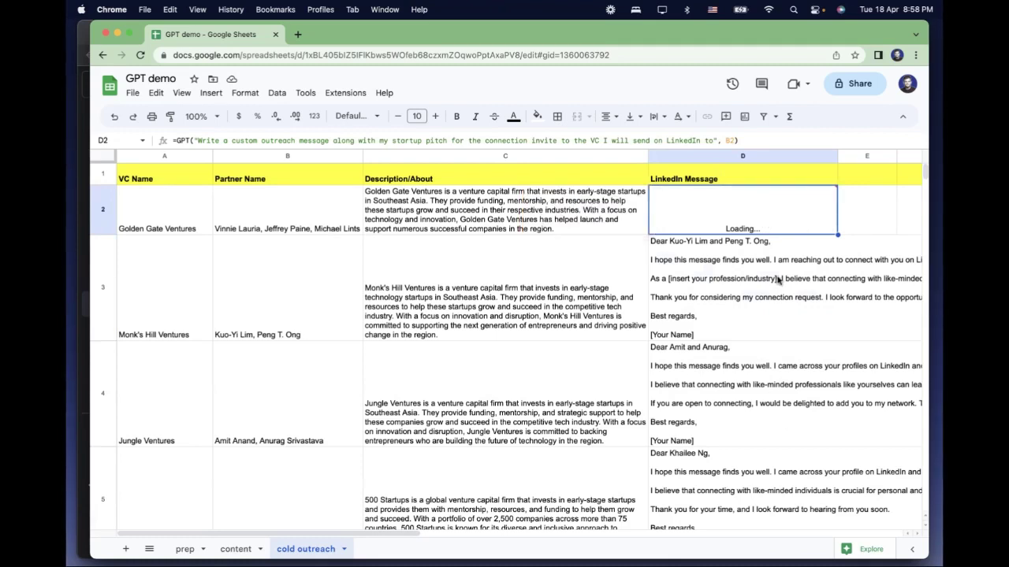
pyautogui.scroll(-2, 737, 439)
pyautogui.scroll(-10, 737, 439)
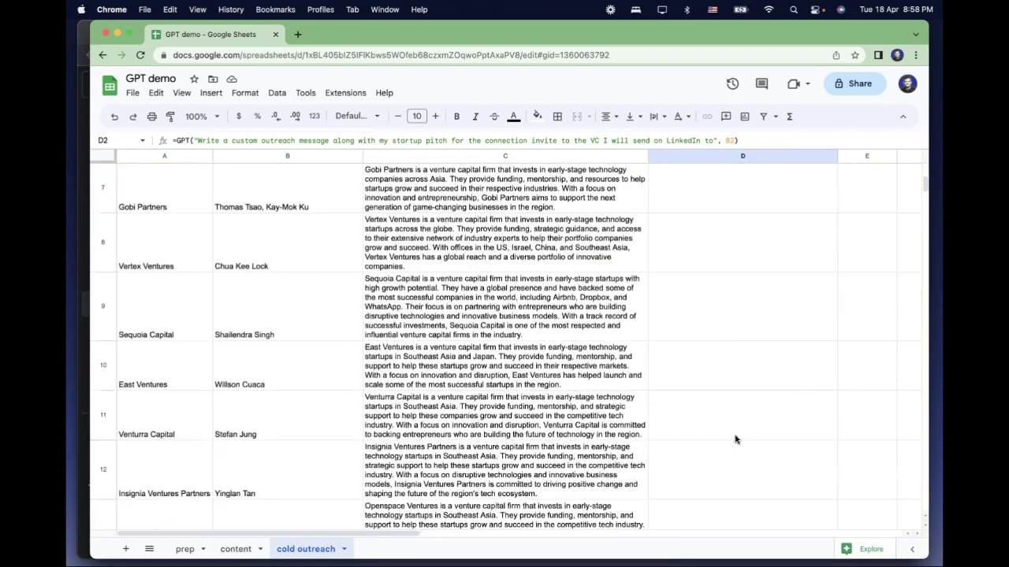
pyautogui.scroll(15, 737, 439)
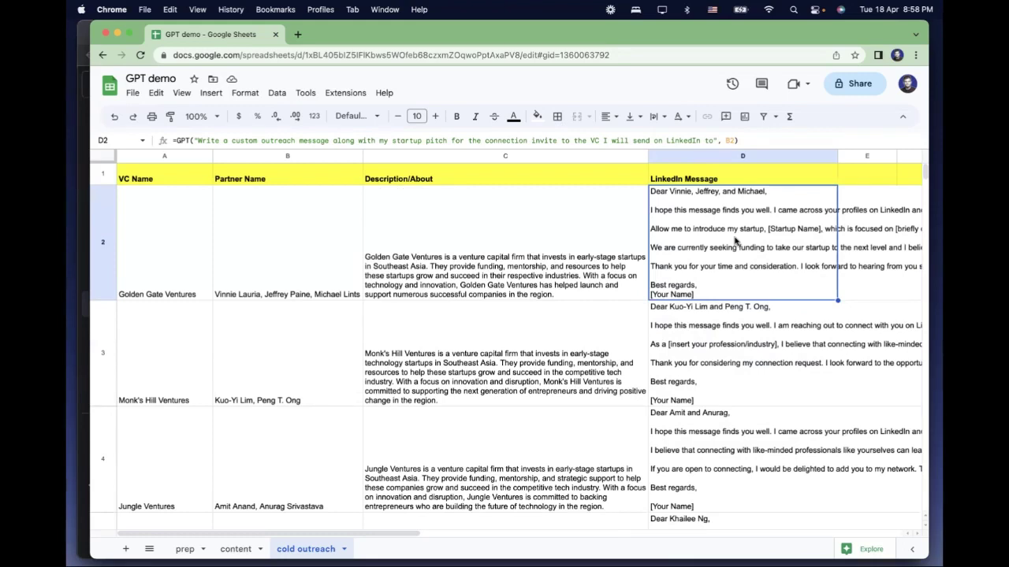
pyautogui.doubleClick(735, 241)
pyautogui.press('Escape')
pyautogui.press('Left')
pyautogui.press('Right')
pyautogui.moveTo(833, 157); pyautogui.dragTo(882, 156)
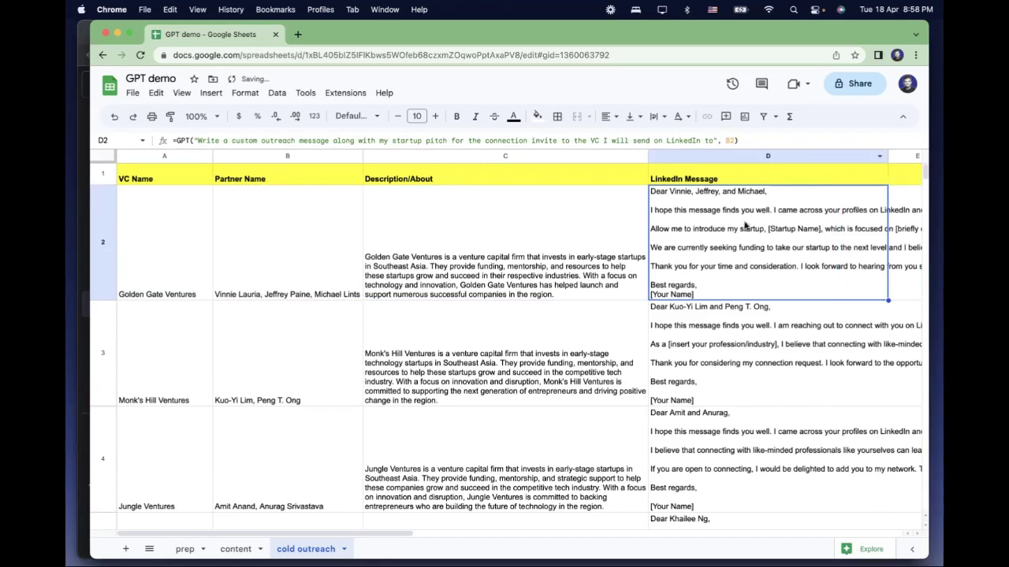
# - Read the full text of the regenerated LinkedIn message in D2 across its overflow, comparing it with the messages in the rows below
pyautogui.hscroll(2, 743, 252)
pyautogui.hscroll(6, 725, 244)
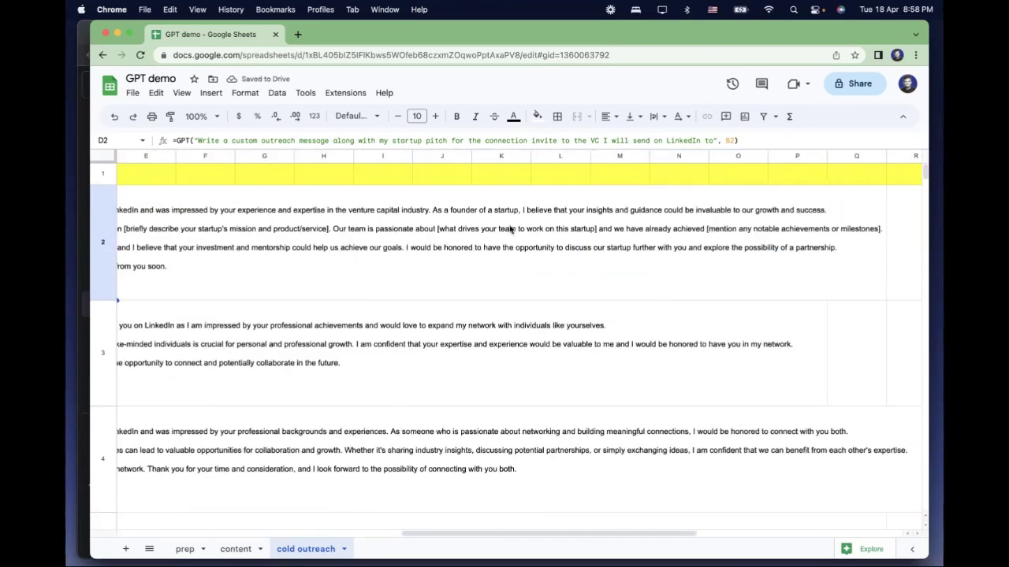
pyautogui.hscroll(-8, 605, 239)
pyautogui.hscroll(3, 605, 239)
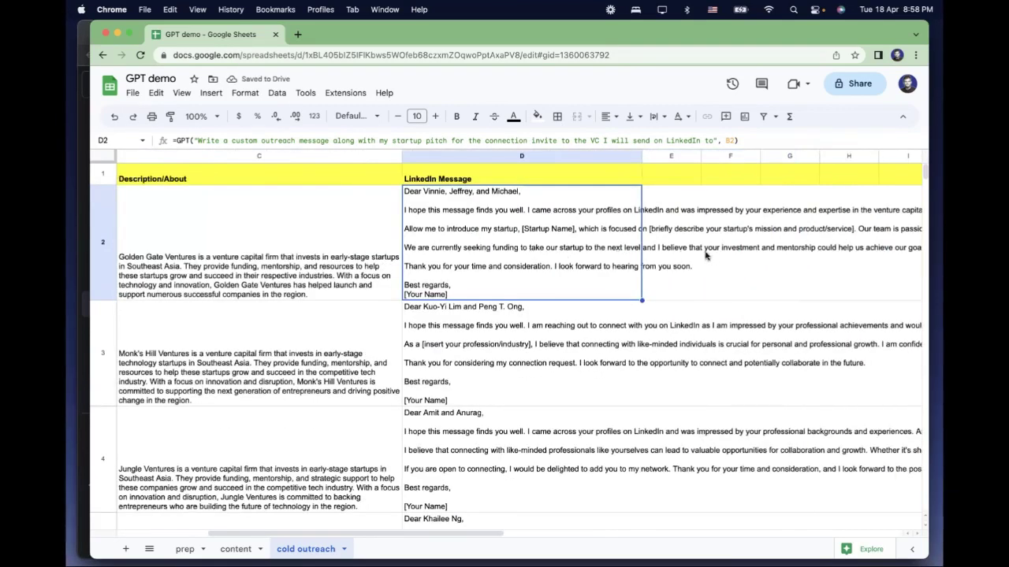
pyautogui.hscroll(5, 516, 256)
pyautogui.hscroll(-7, 514, 254)
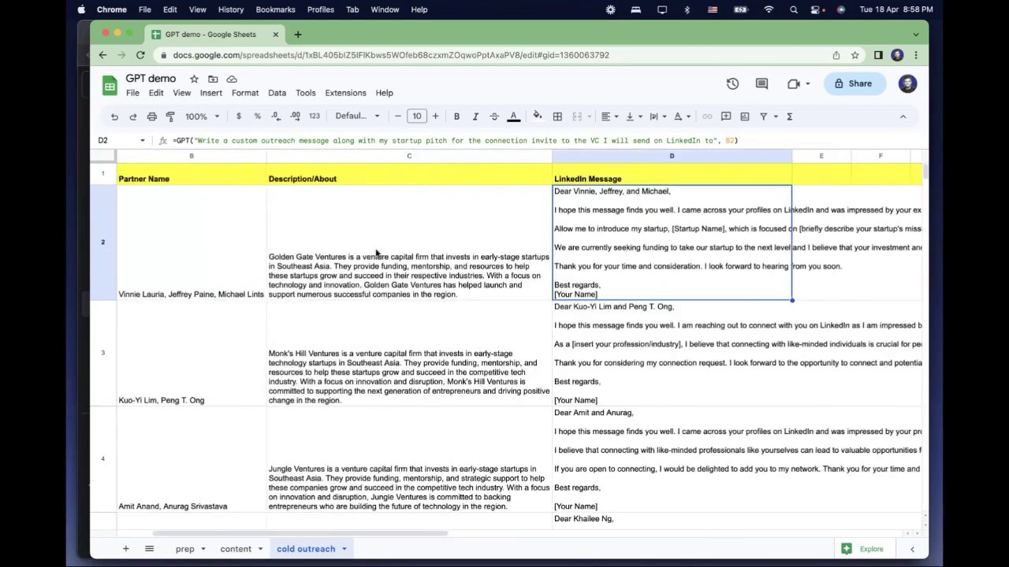
pyautogui.hscroll(-2, 496, 286)
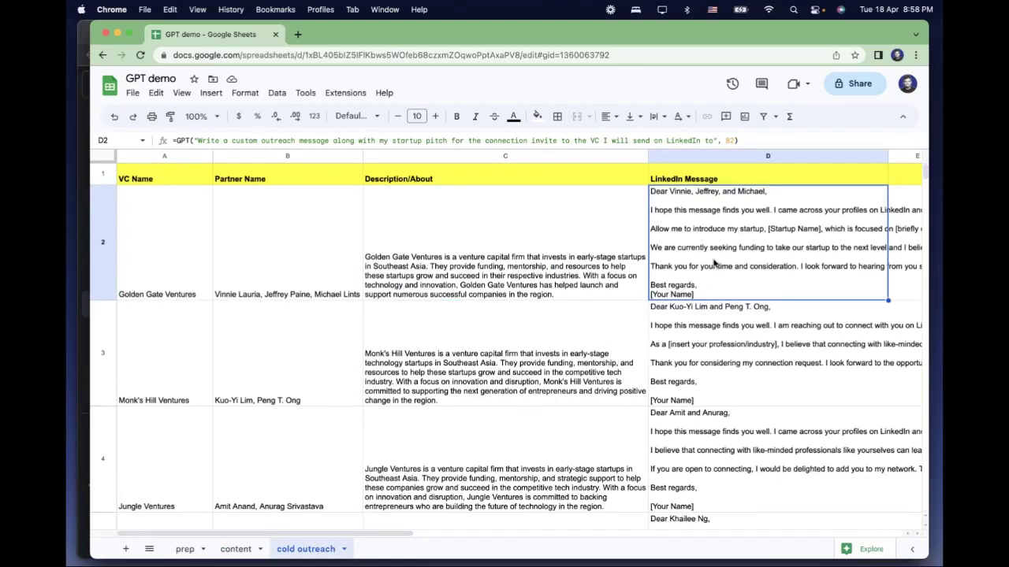
# - Inspect the description formula in C2 and look over the rows of the cold outreach sheet
pyautogui.click(454, 285)
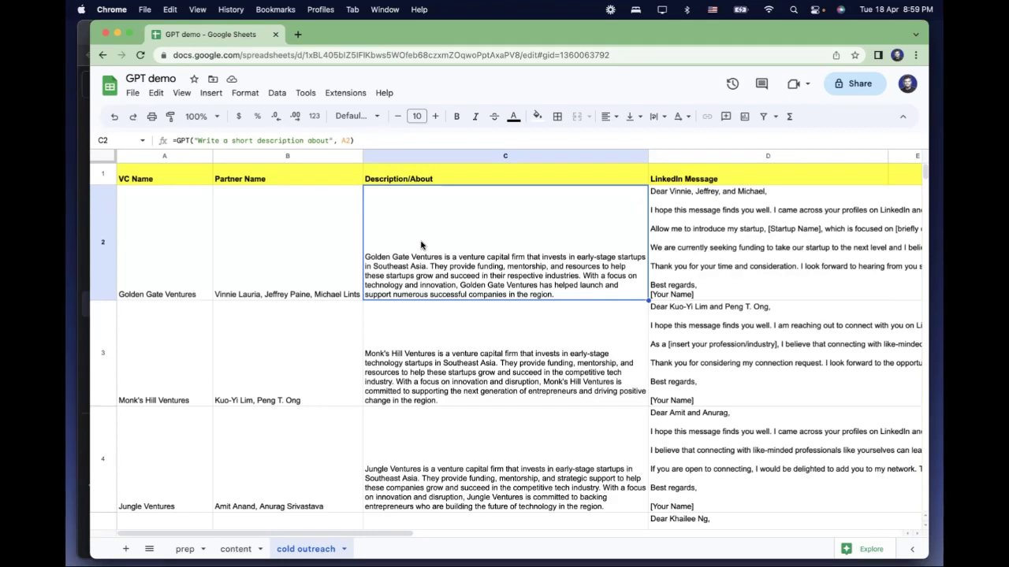
pyautogui.scroll(-5, 420, 245)
pyautogui.scroll(5, 315, 355)
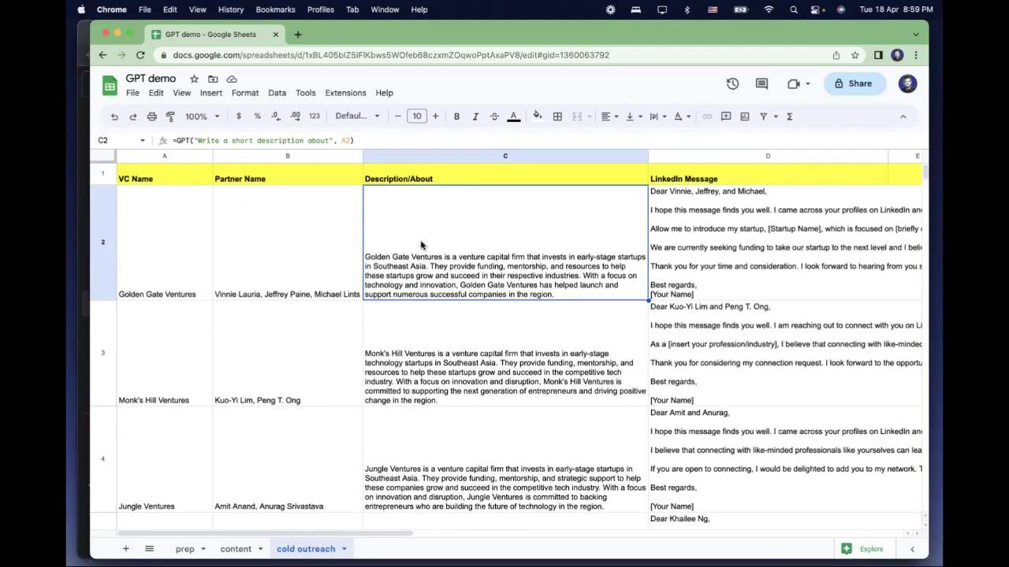
# - Open the content sheet and review the generated Instagram posts and design instructions for the holidays
pyautogui.click(236, 549)
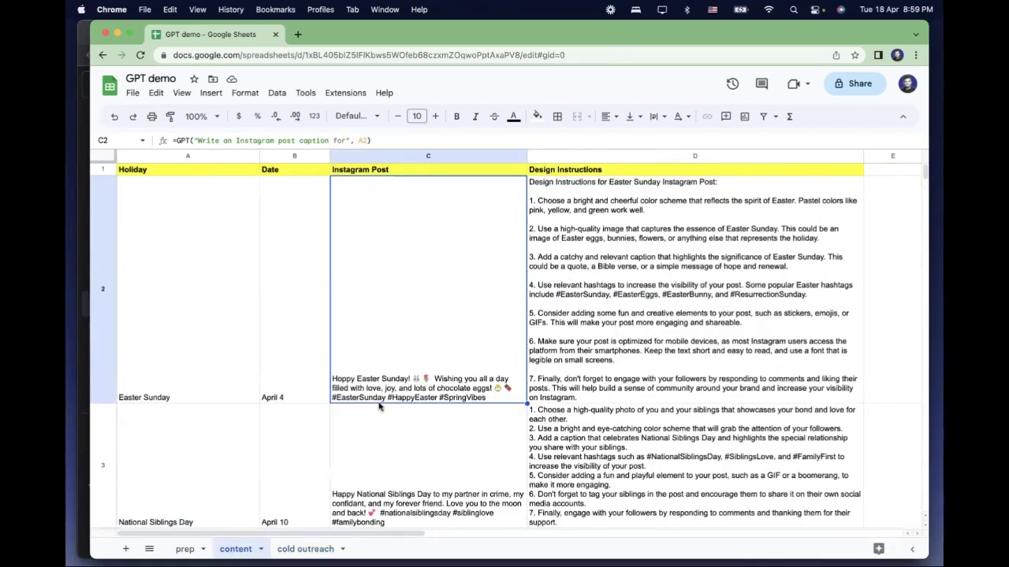
pyautogui.scroll(-5, 258, 536)
pyautogui.scroll(3, 387, 248)
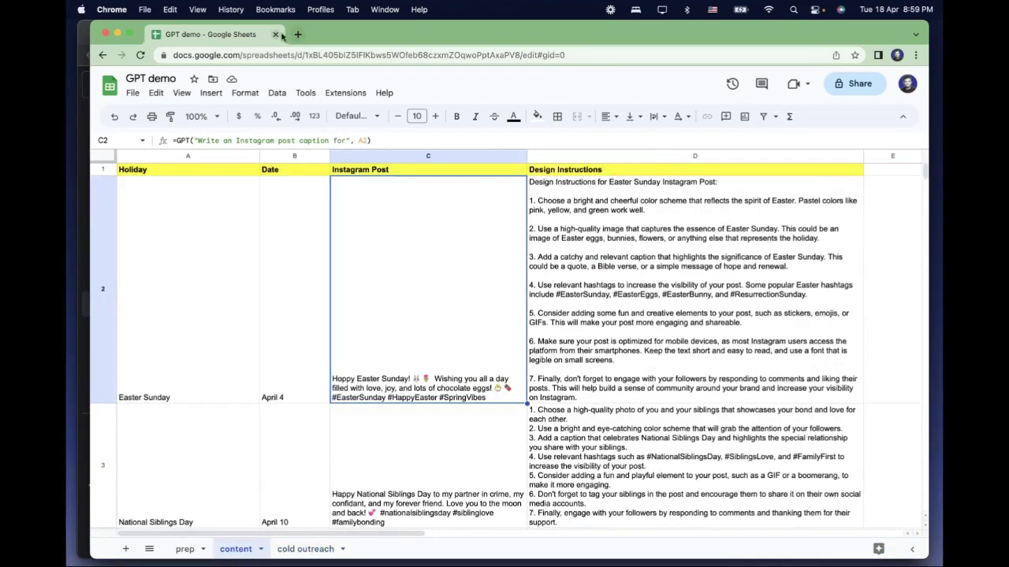